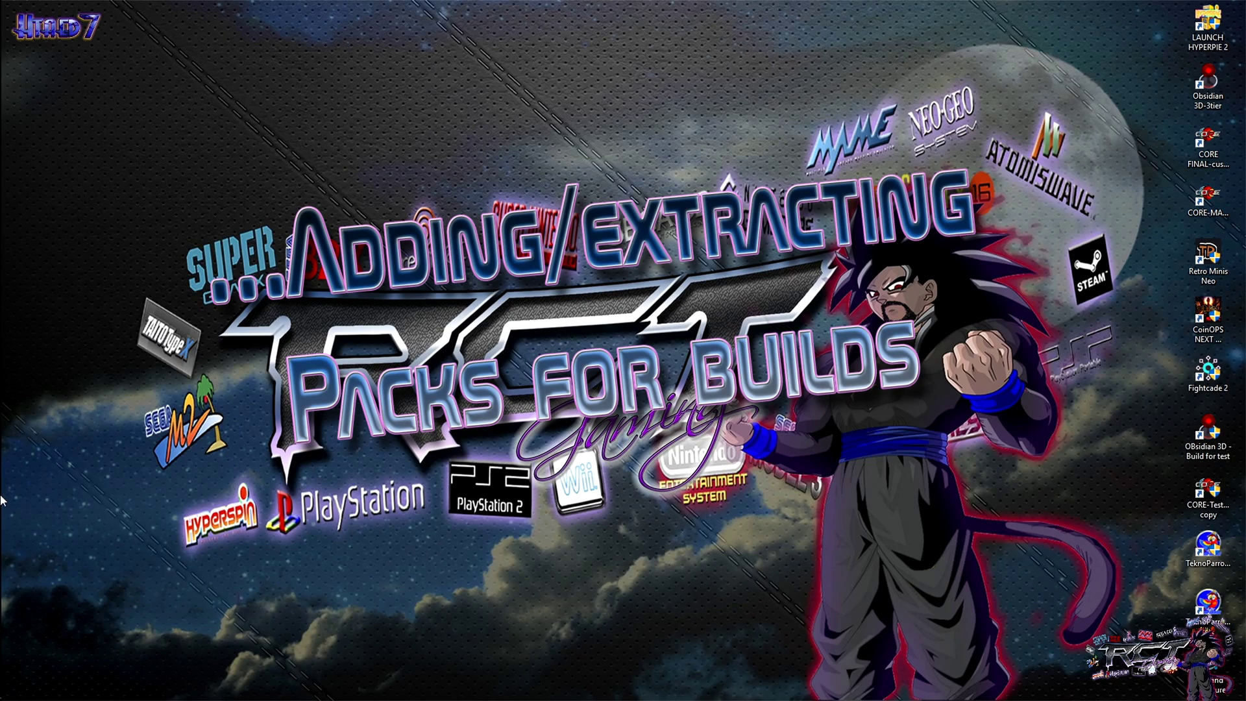
Bring up the CORE FINAL-custom and Max 3Tier With OBsidian-Black Layout folder windows and arrange them side by side
mouse_move(35, 446)
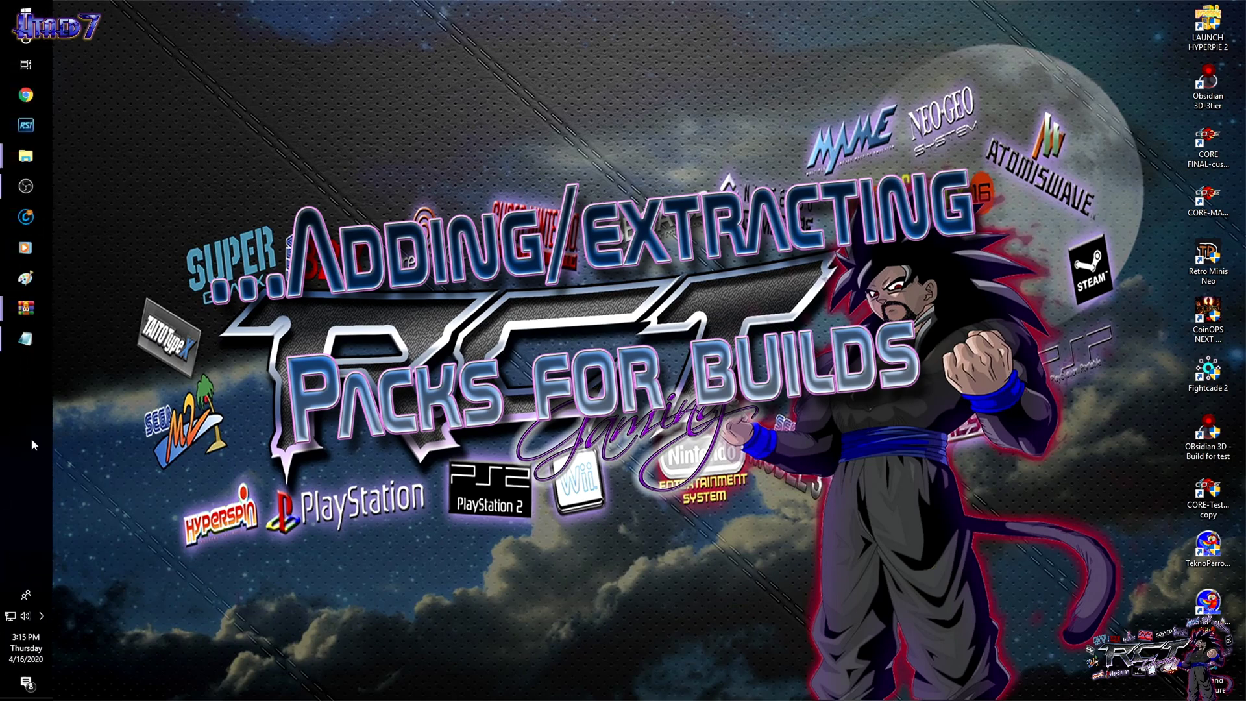
click(2, 167)
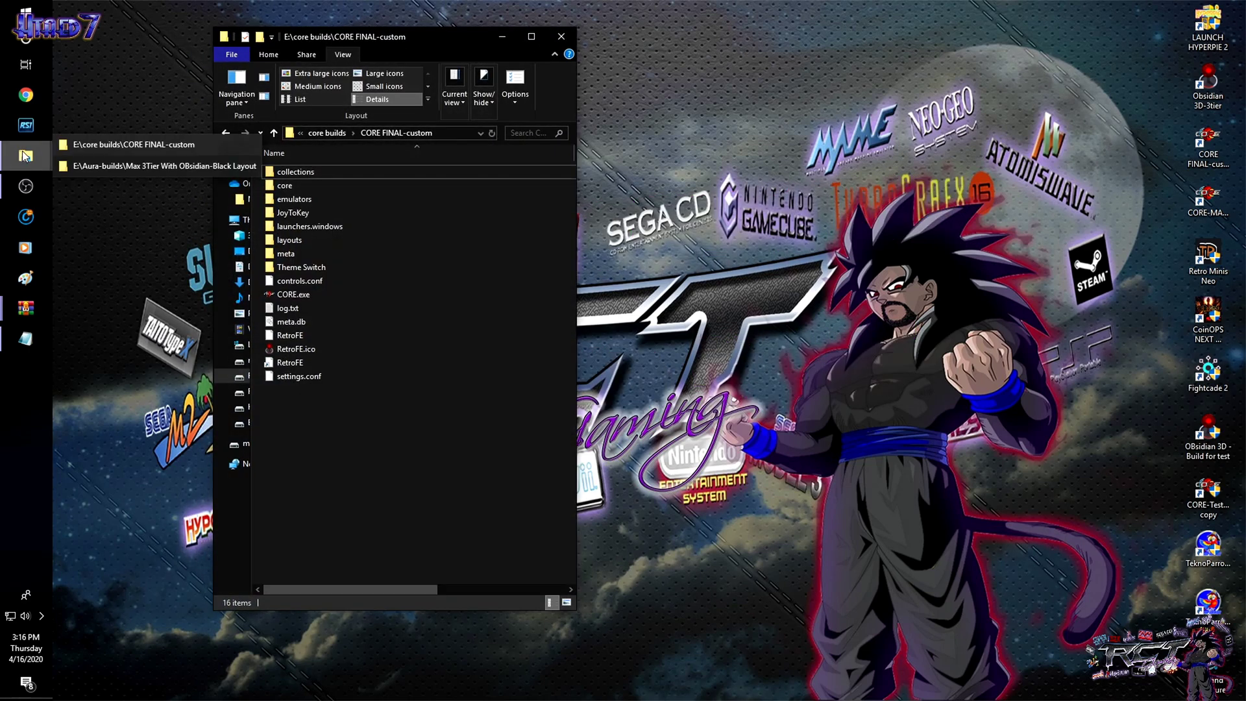
click(73, 169)
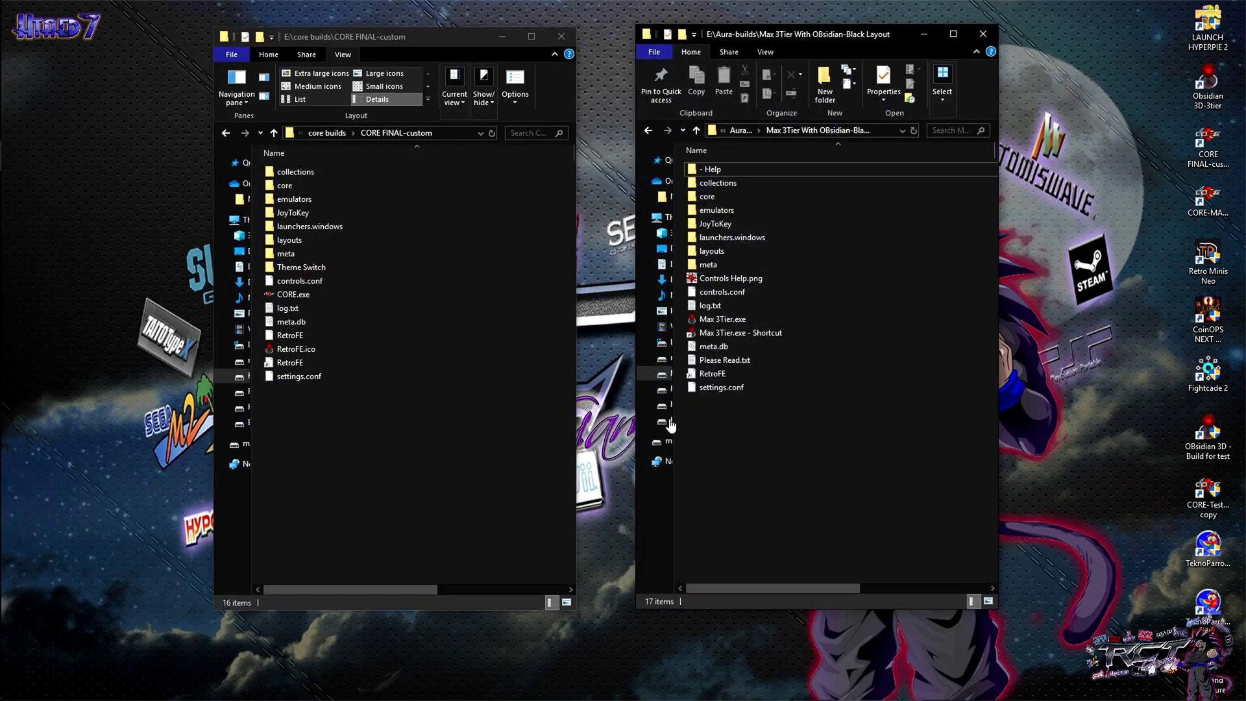
drag(845, 36, 955, 29)
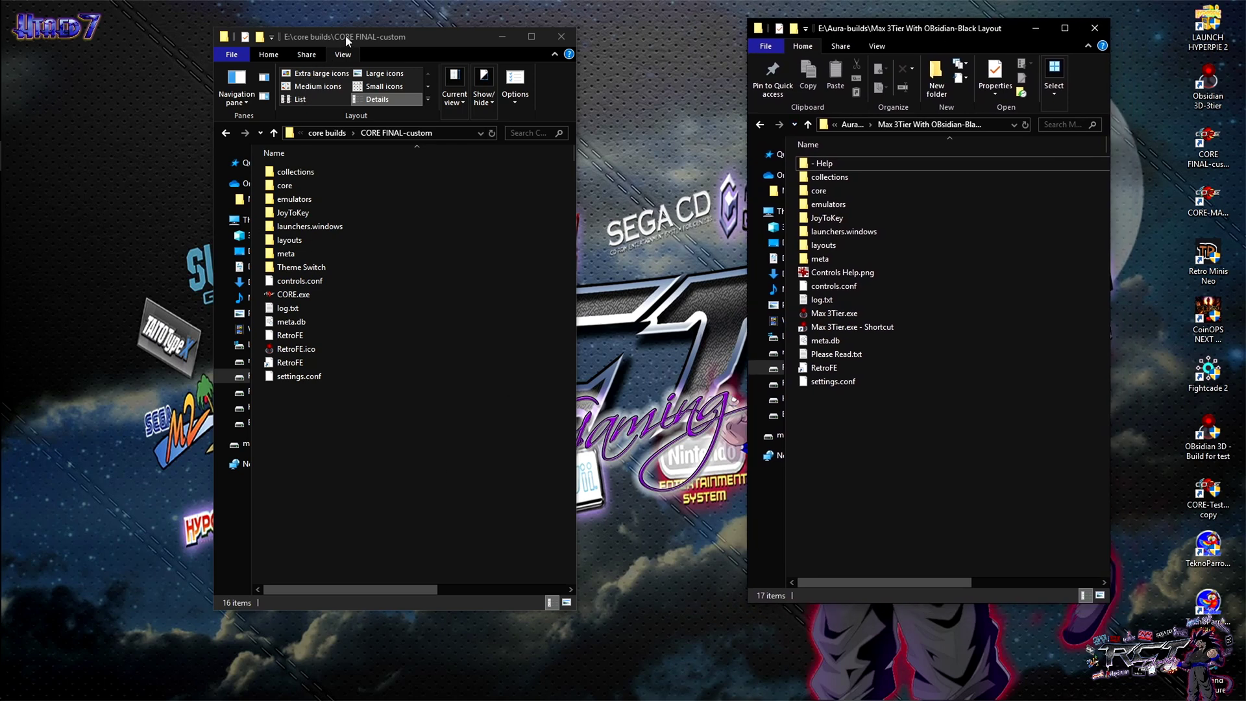
drag(345, 36, 381, 28)
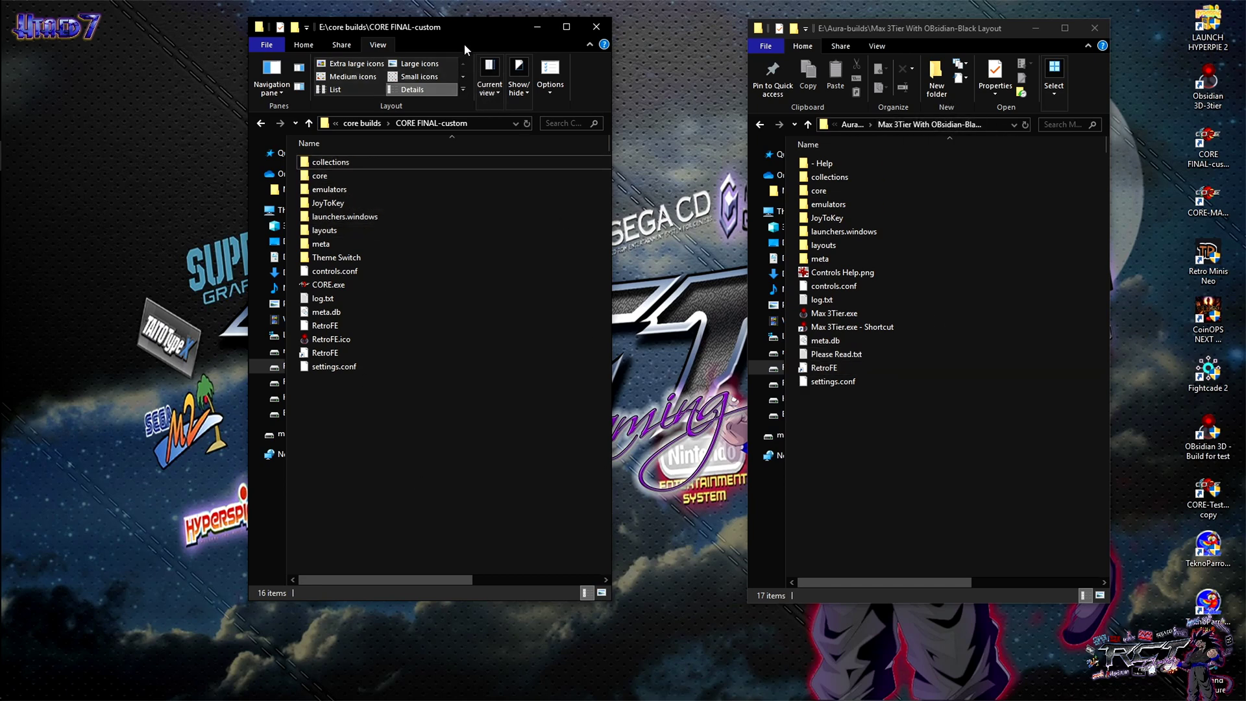
drag(461, 26, 495, 27)
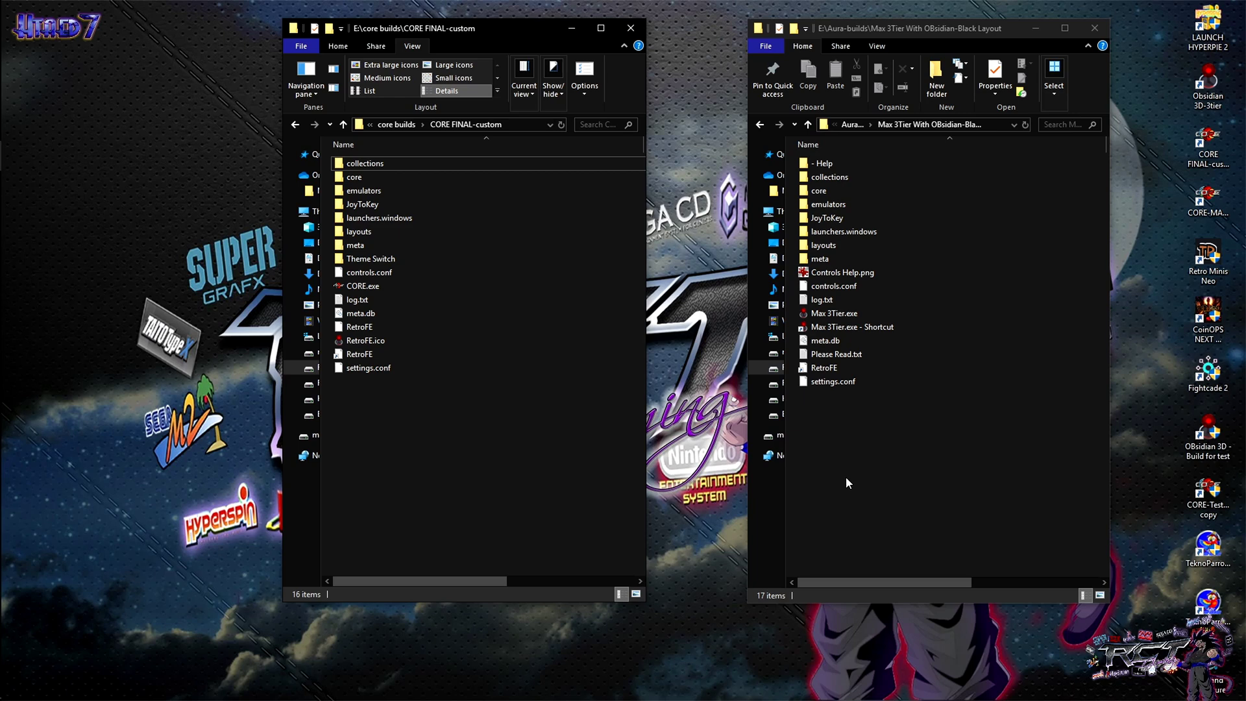
View the parent core builds folder, reopen CORE FINAL-custom, and move the Max 3Tier folder window closer to it
click(408, 125)
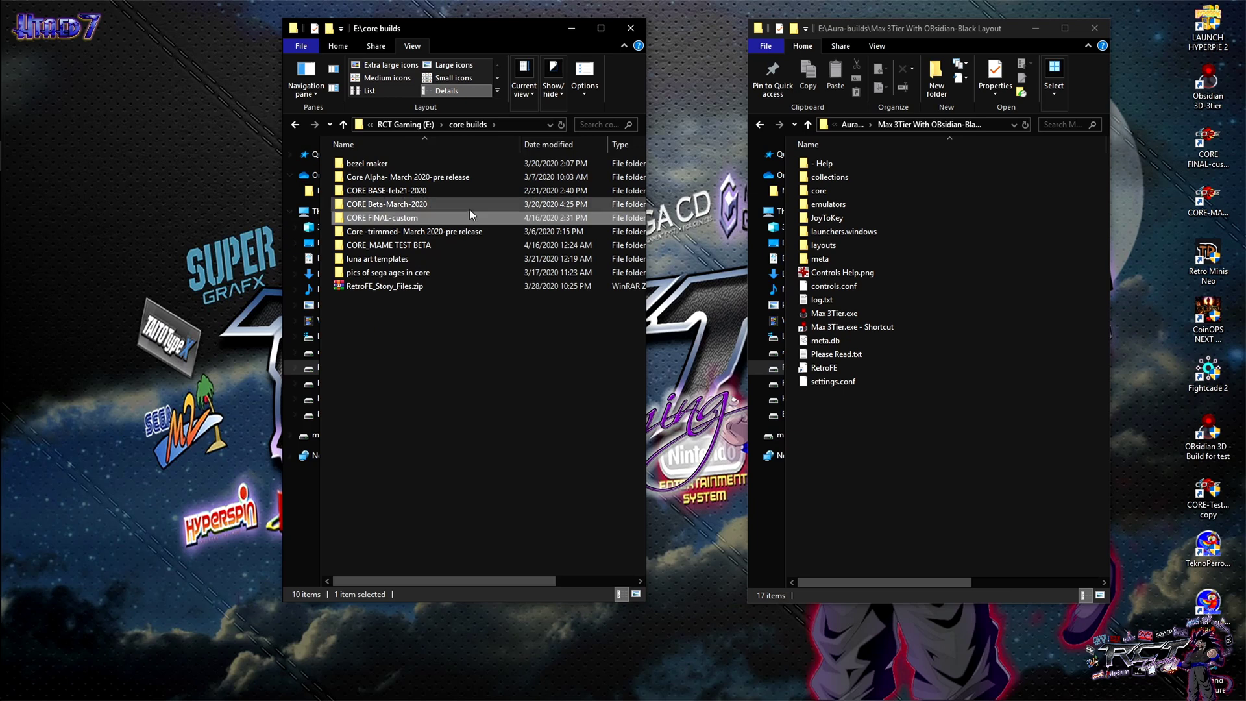
double_click(392, 220)
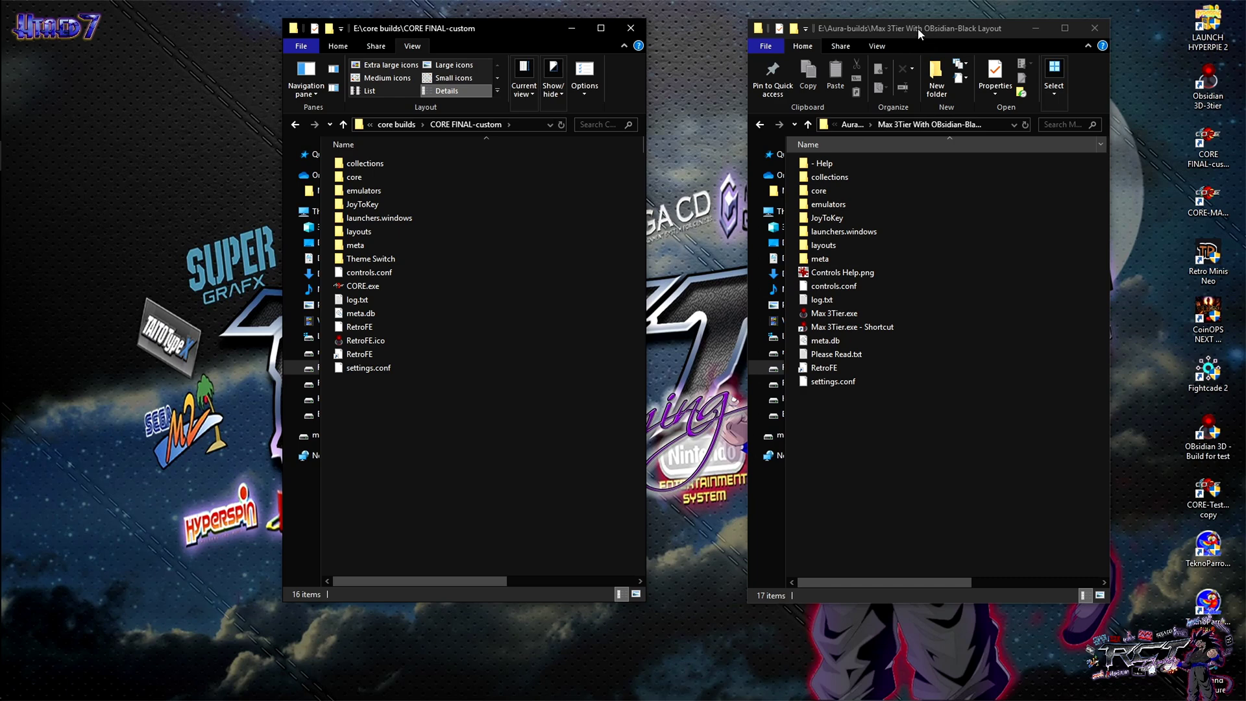
drag(918, 29, 868, 30)
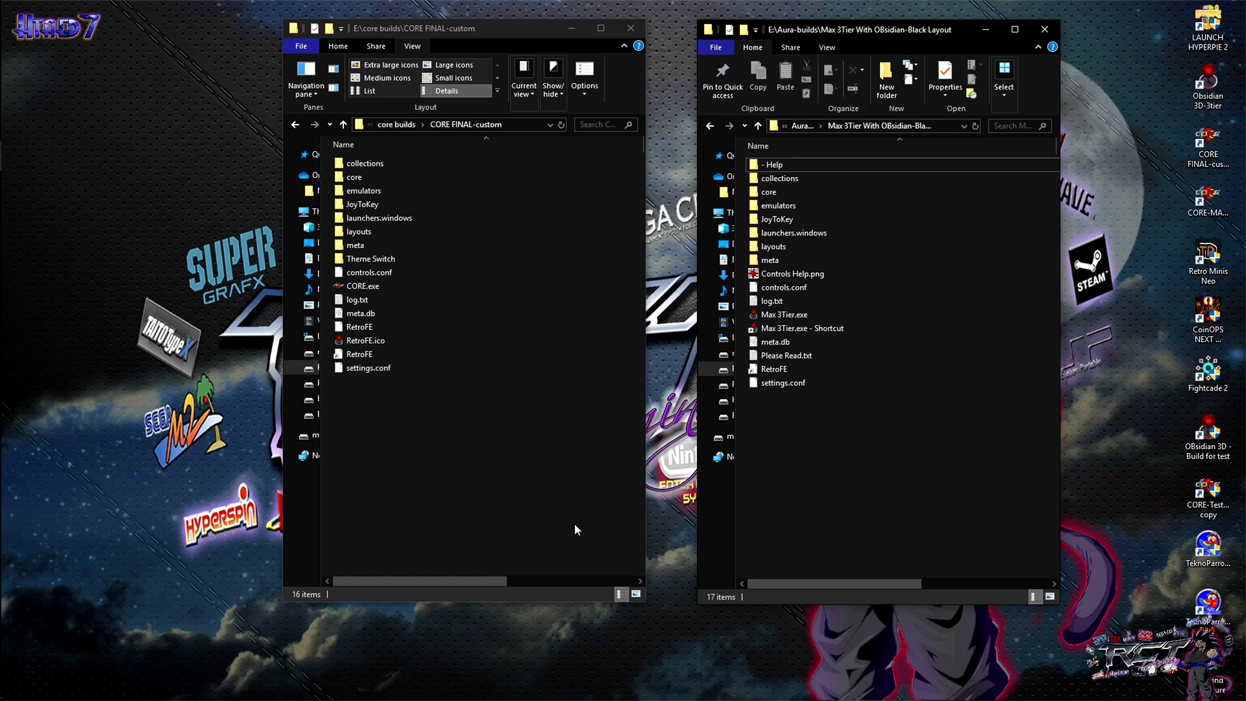
Bring up the Nintendo Systems Top 25 and Sega Ages 2500 archives in WinRAR and place each beside its matching build folder
mouse_move(21, 306)
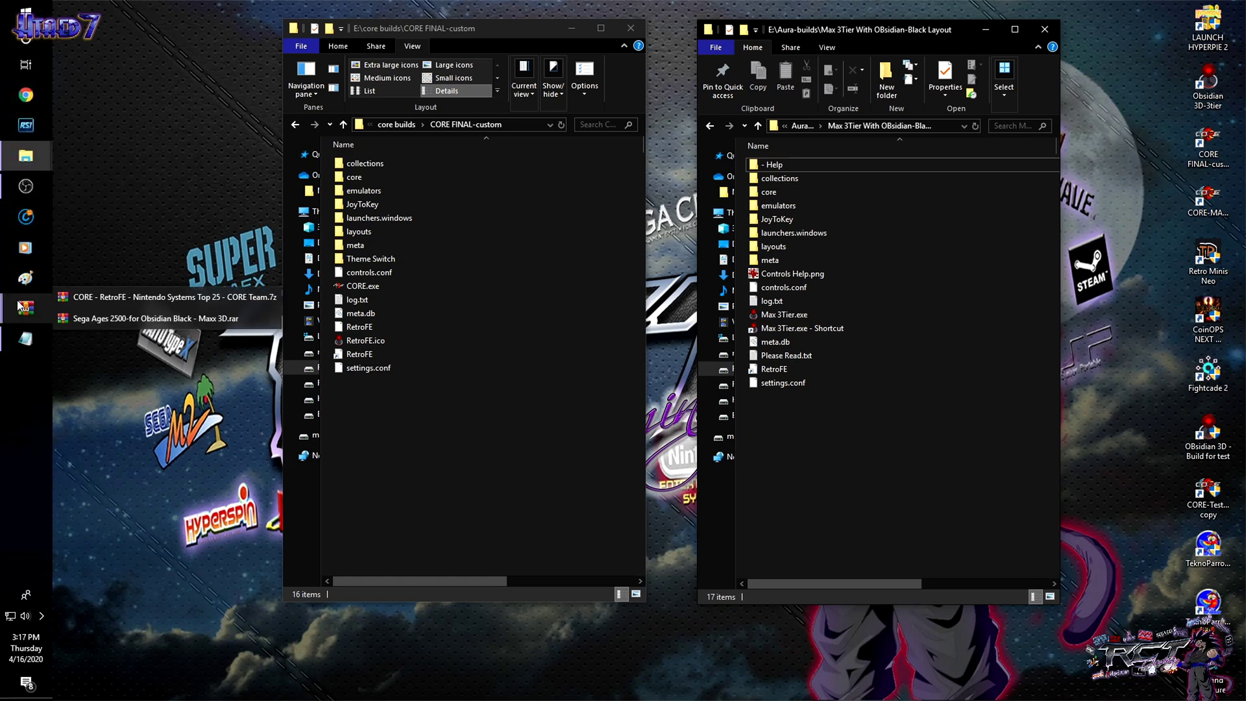
click(78, 298)
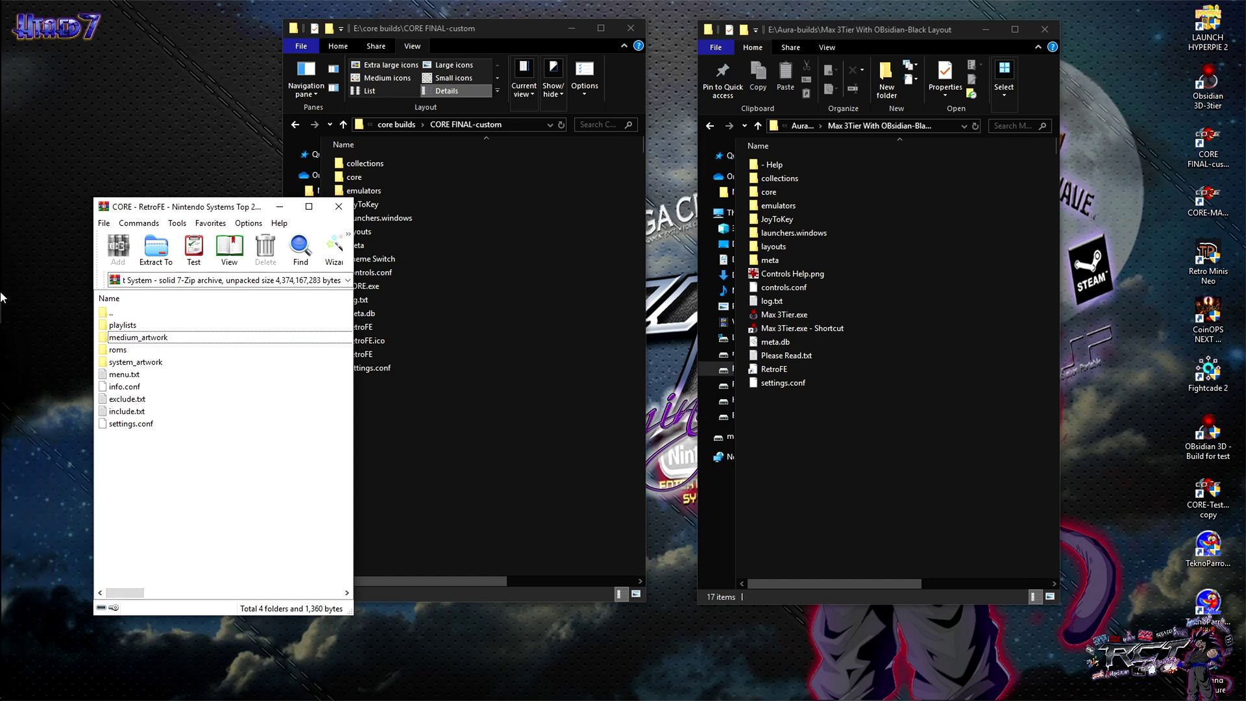
mouse_move(22, 306)
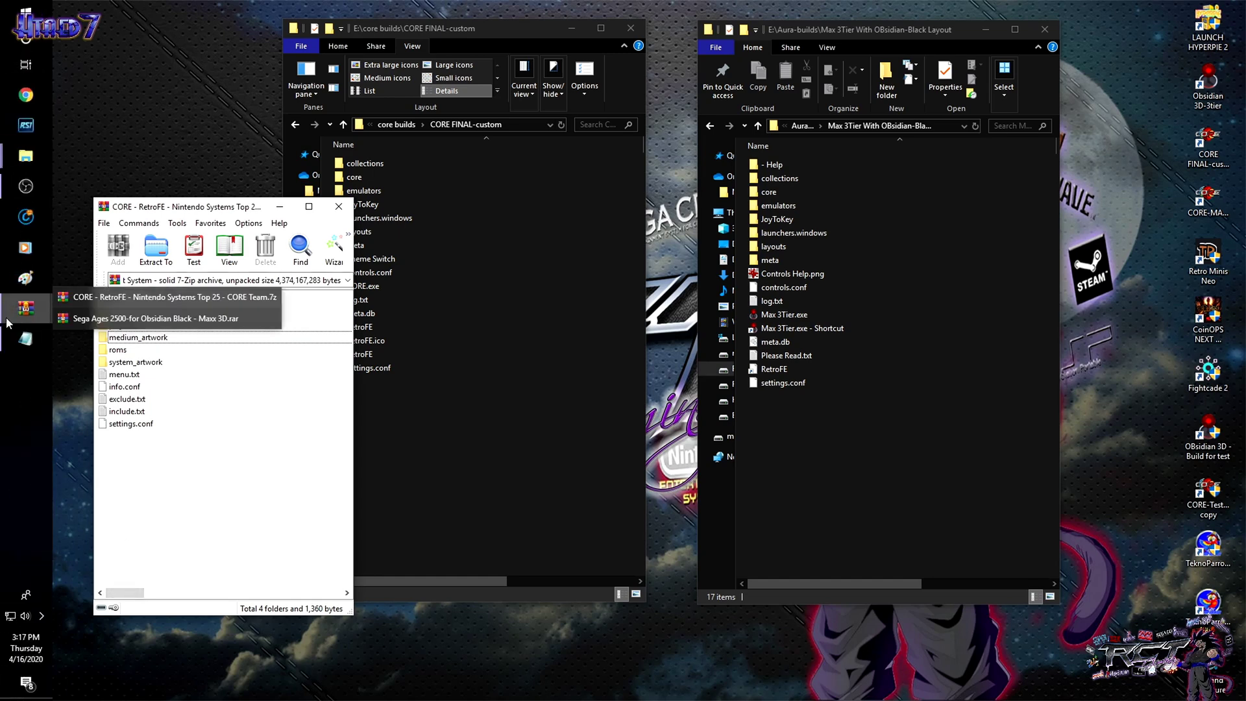
click(69, 318)
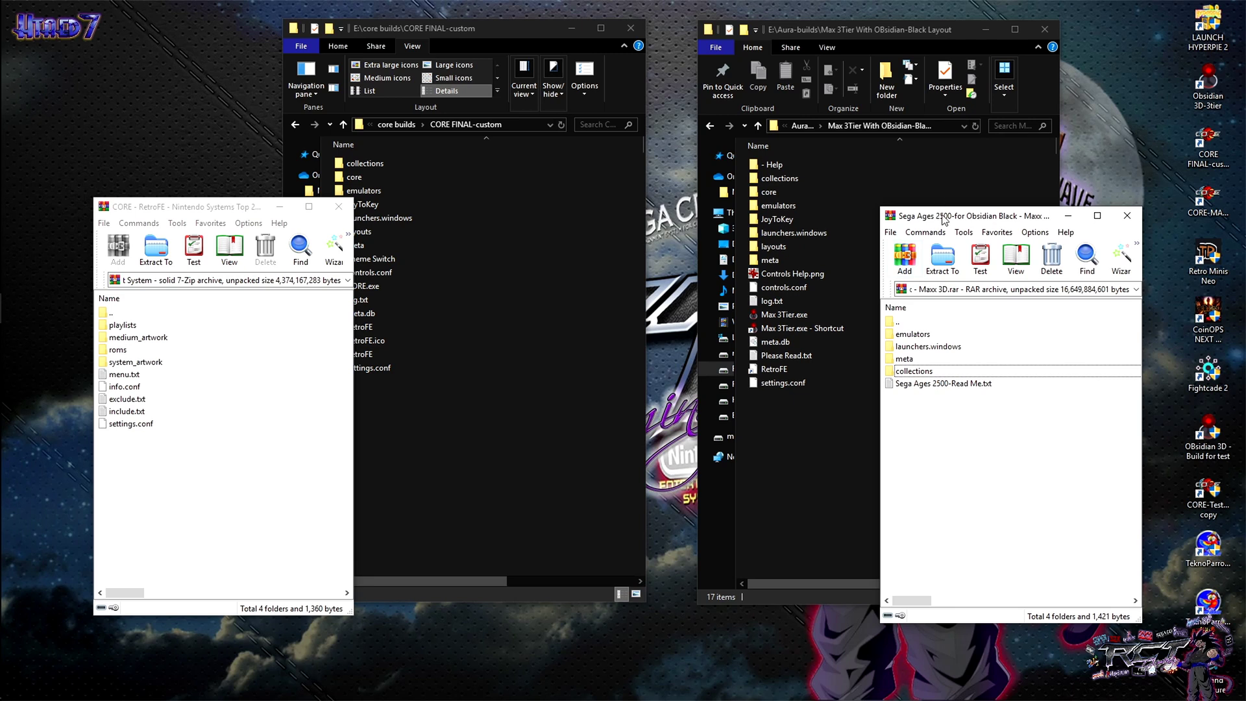
drag(944, 219, 1009, 225)
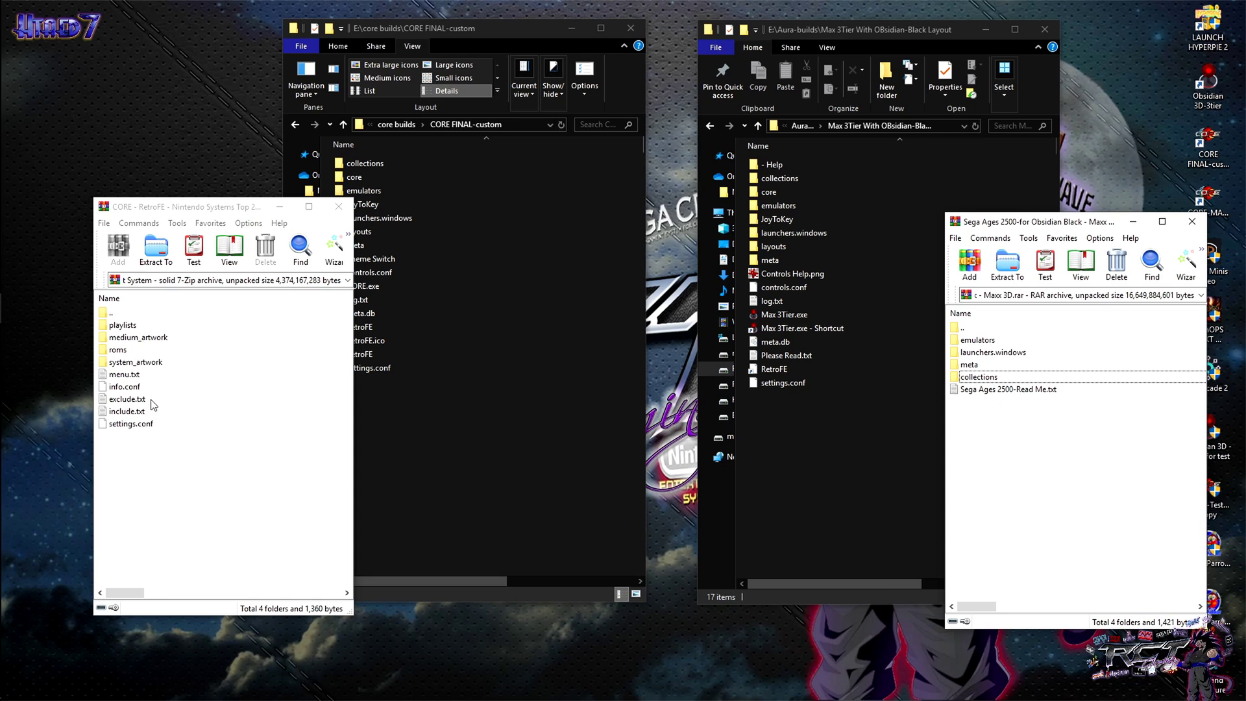
drag(219, 214, 157, 209)
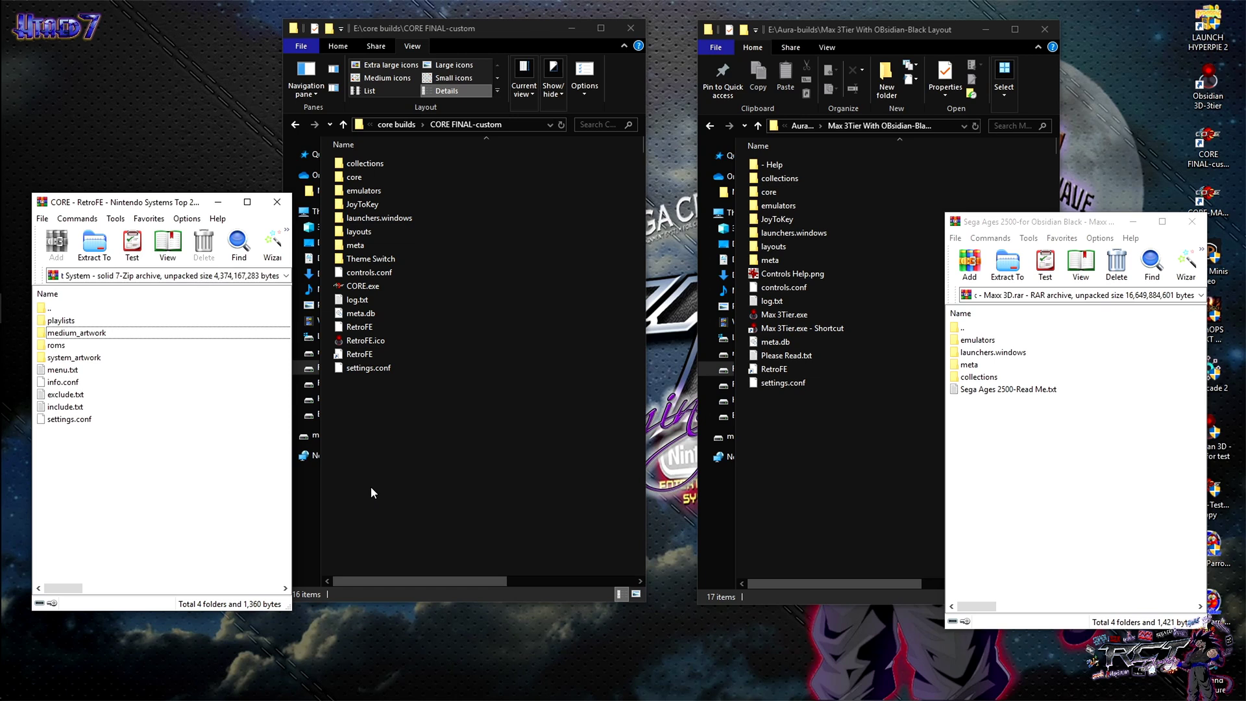
drag(114, 207, 122, 205)
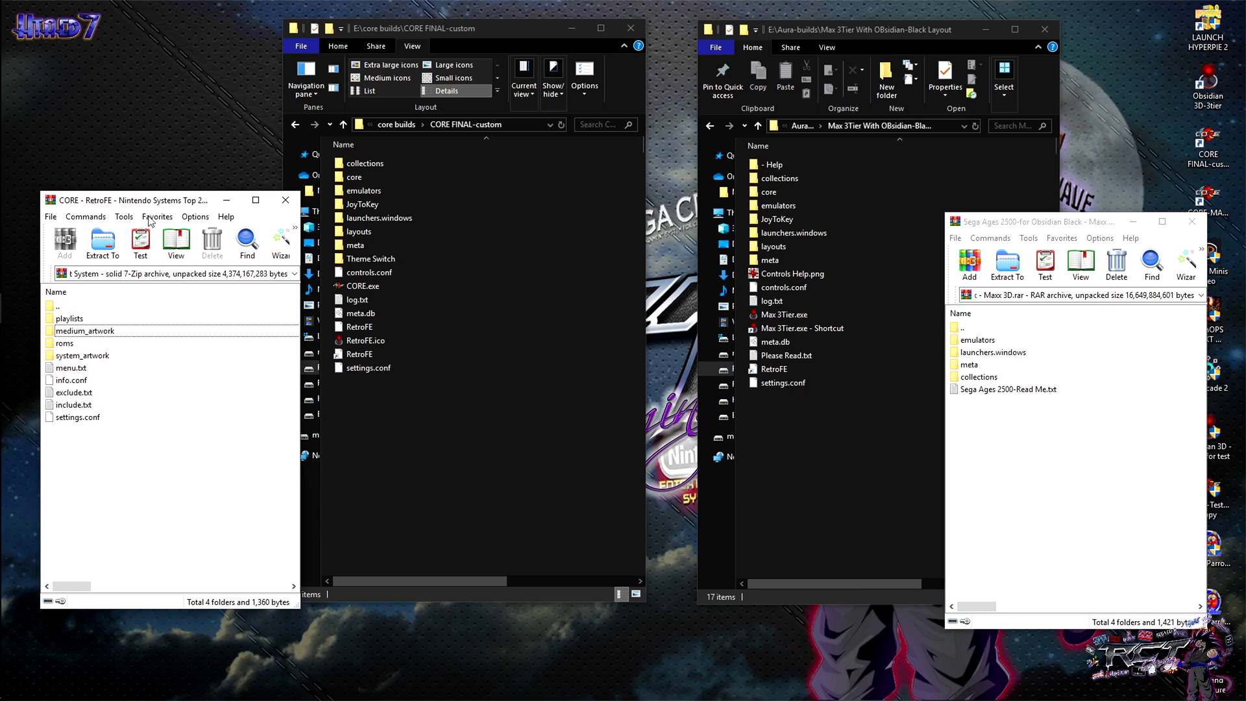
drag(1063, 226, 1044, 225)
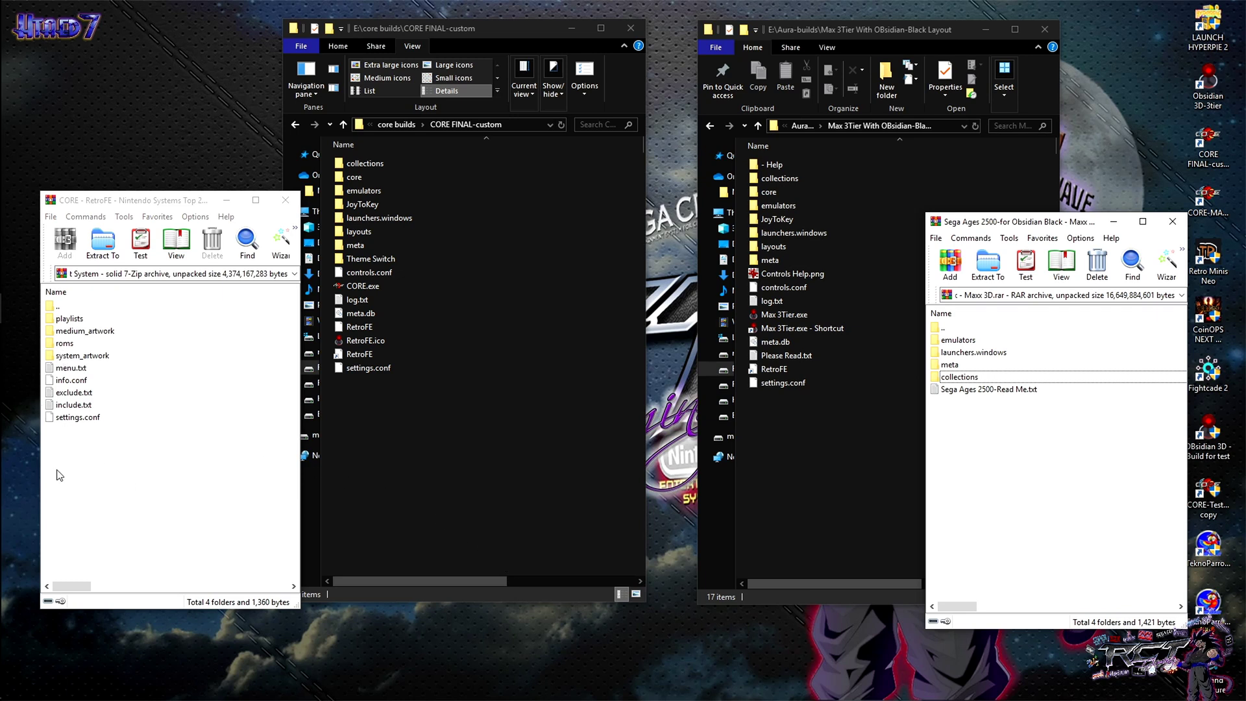
Set E:\core builds\CORE FINAL-custom as the extraction path for all Nintendo Systems Top 25 archive contents, close without extracting, and clear the selection
drag(60, 470, 55, 315)
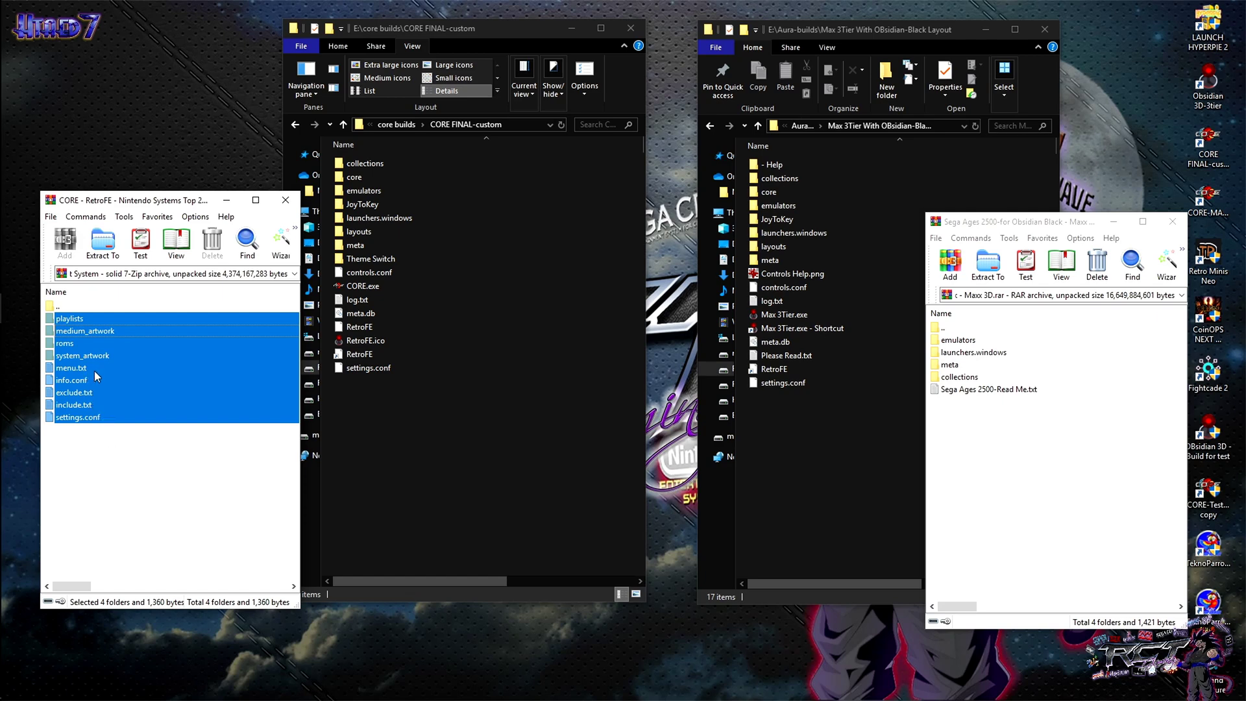
drag(95, 371, 131, 372)
click(109, 251)
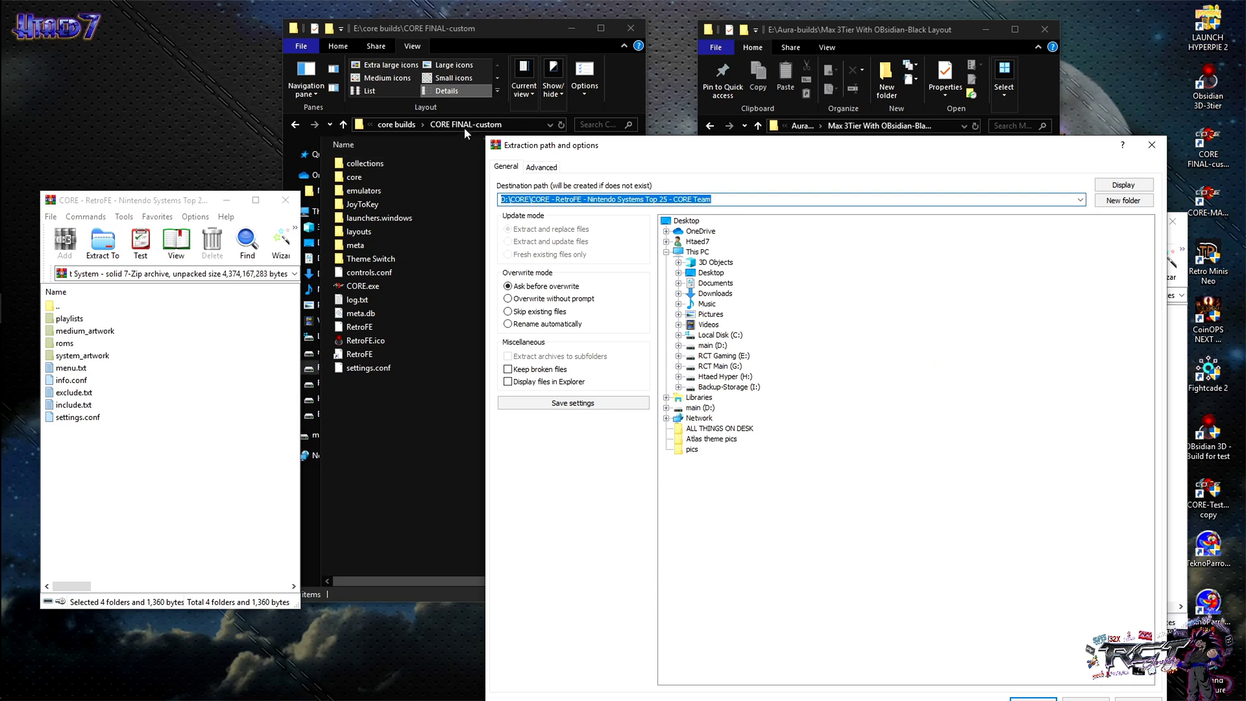
click(678, 356)
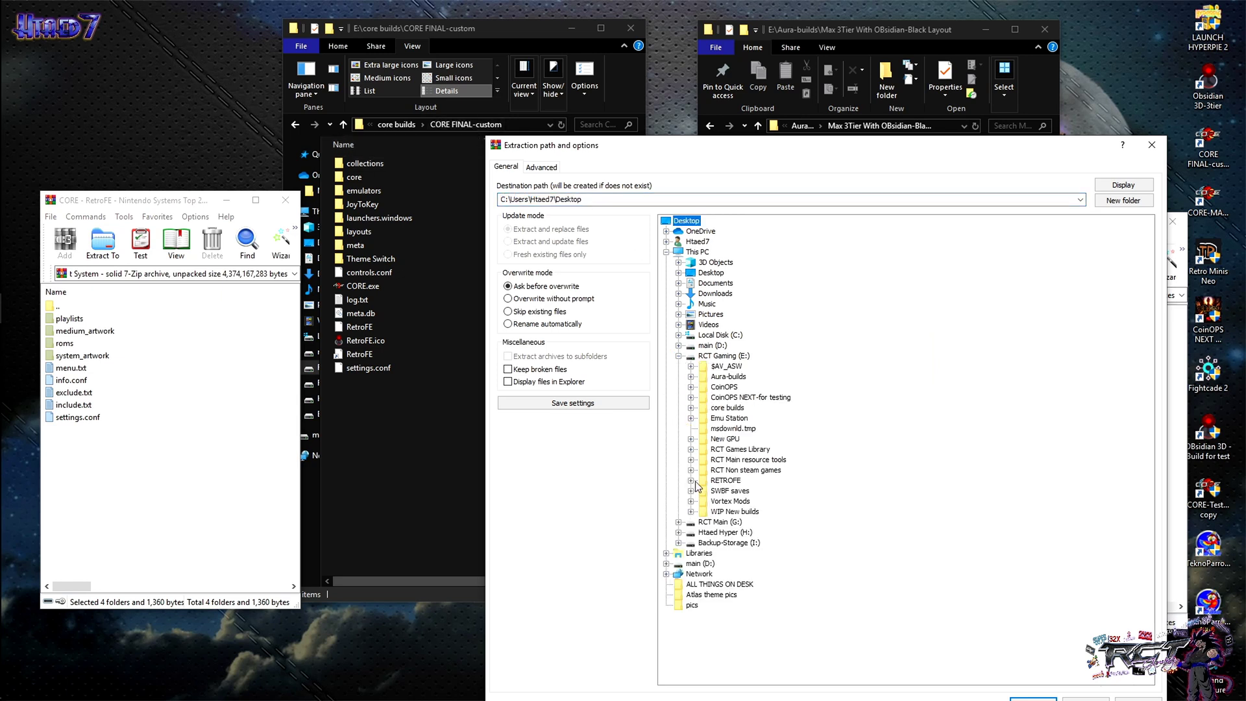
click(691, 407)
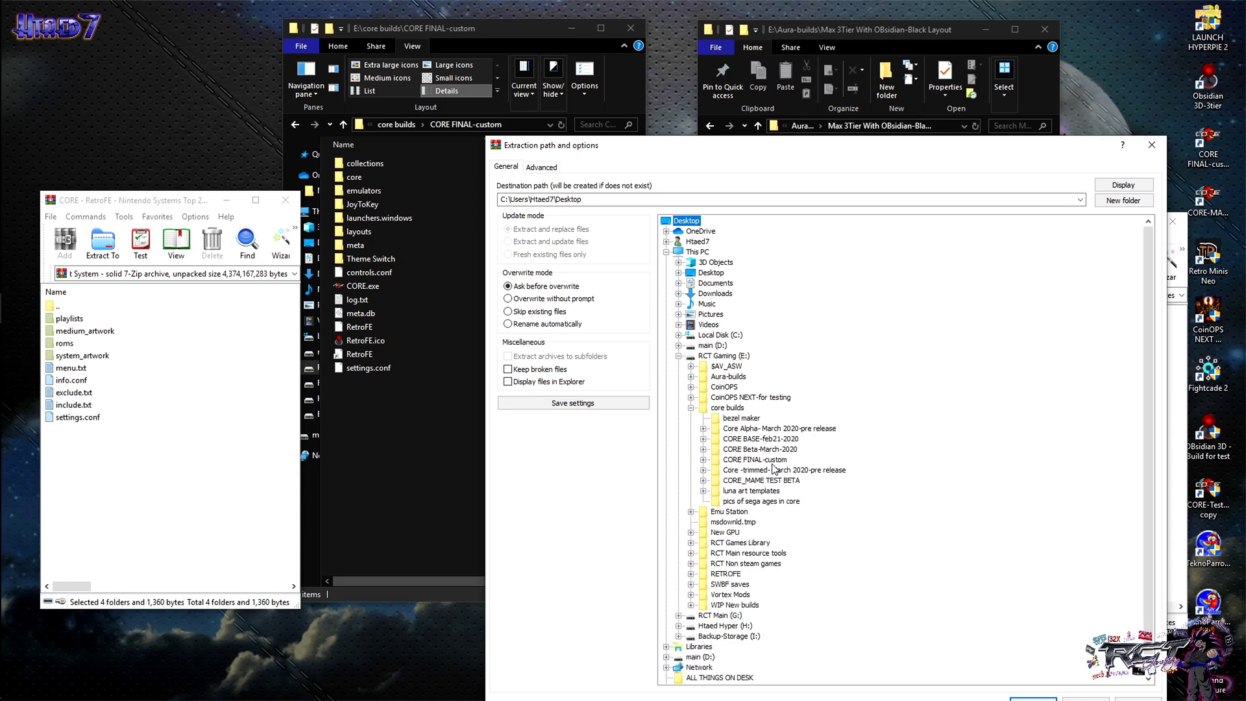
click(766, 460)
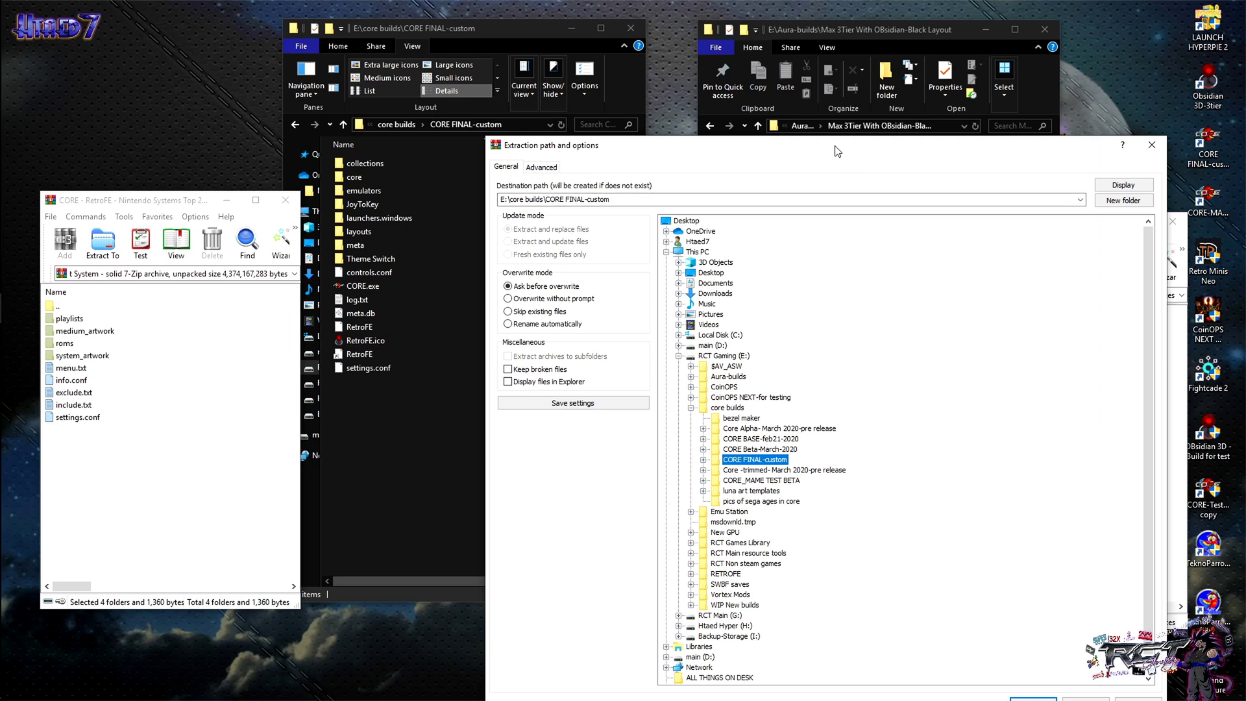
drag(824, 154, 785, 96)
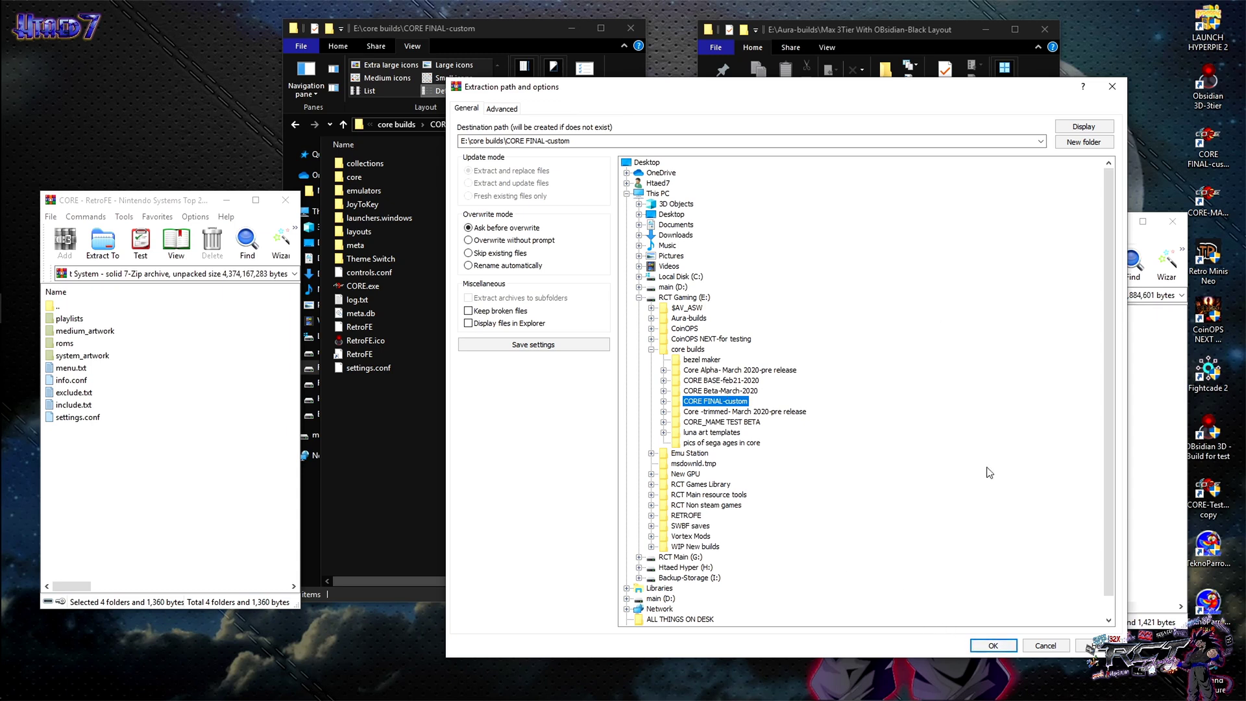
click(1112, 87)
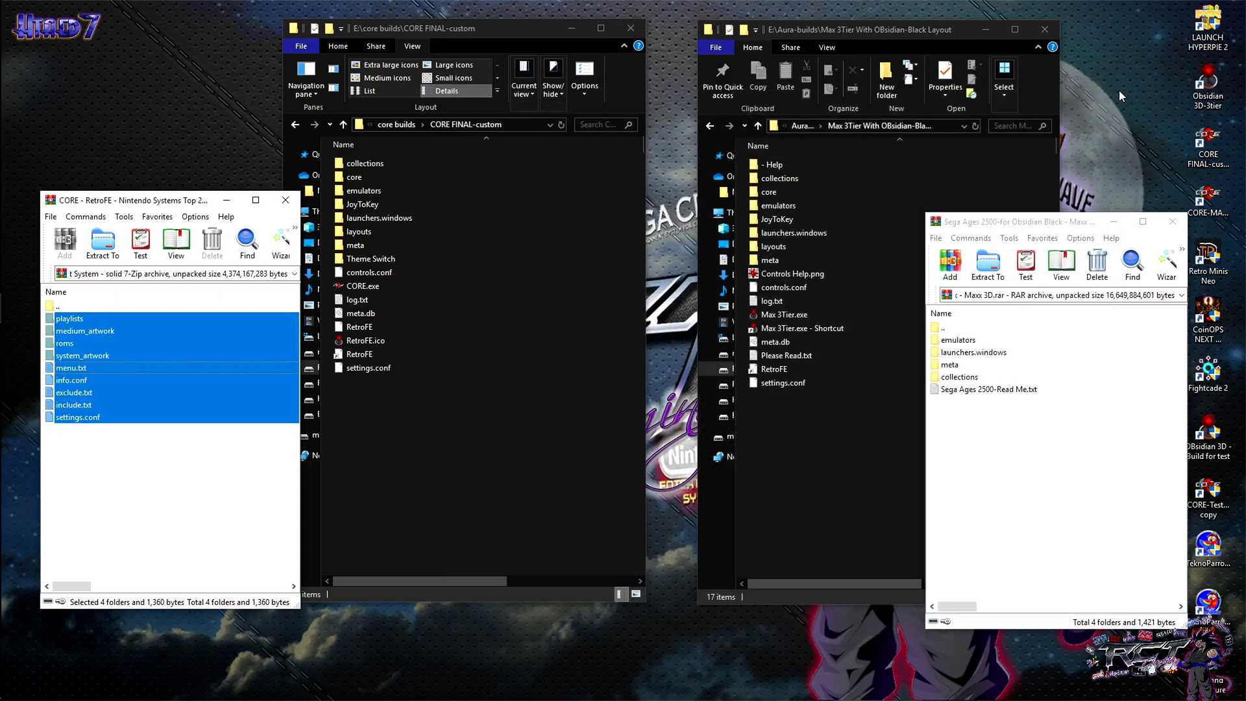
click(176, 499)
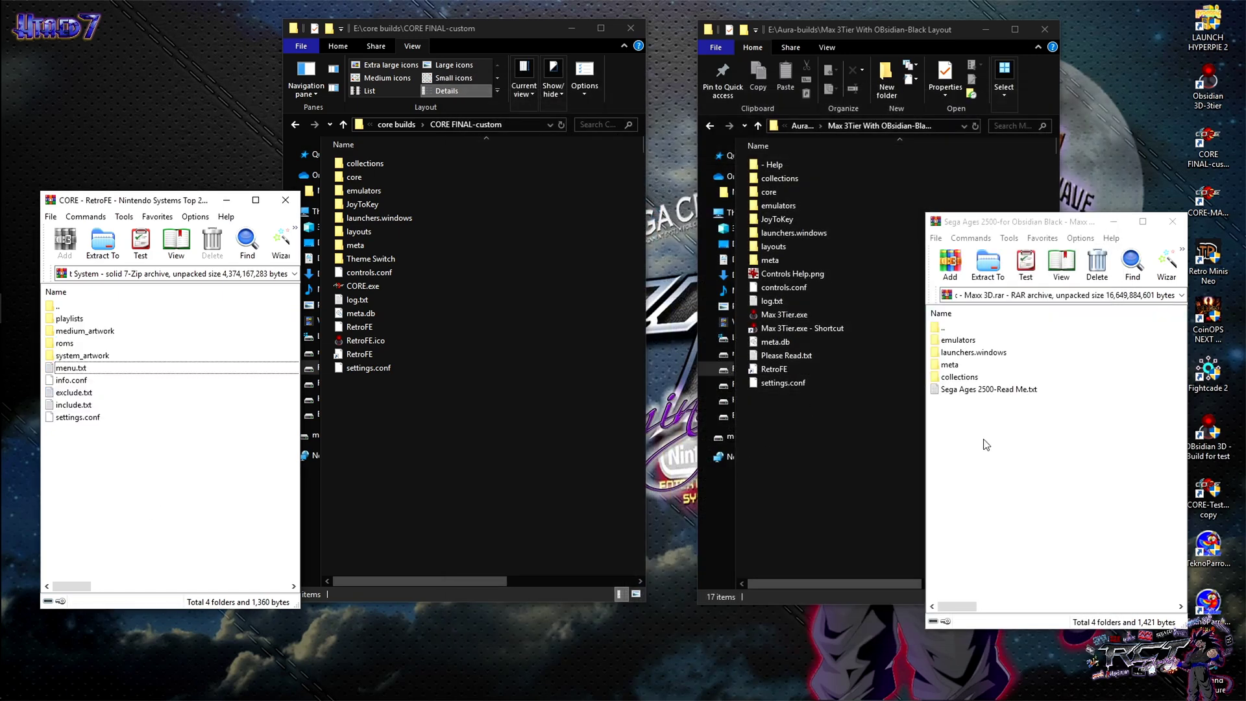
Open the extraction options for all contents of the Sega Ages 2500 archive, close them without extracting, and clear the selection
drag(967, 434, 977, 336)
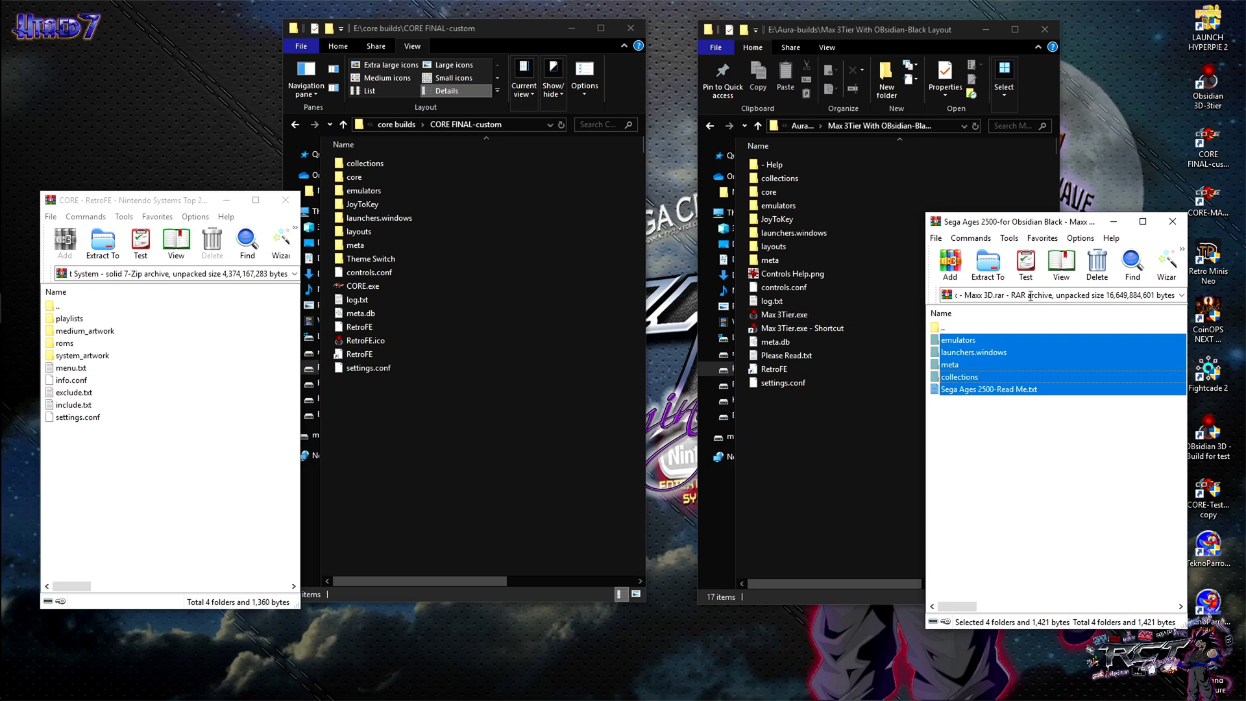
click(987, 264)
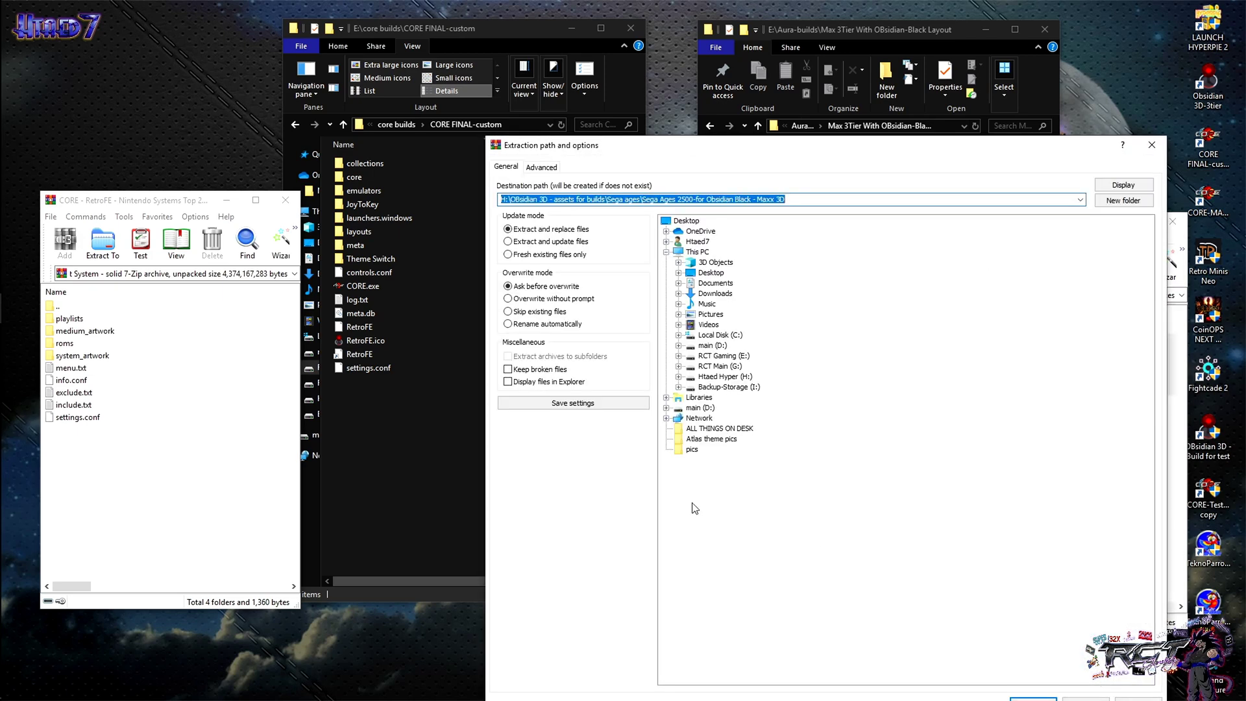
click(1150, 145)
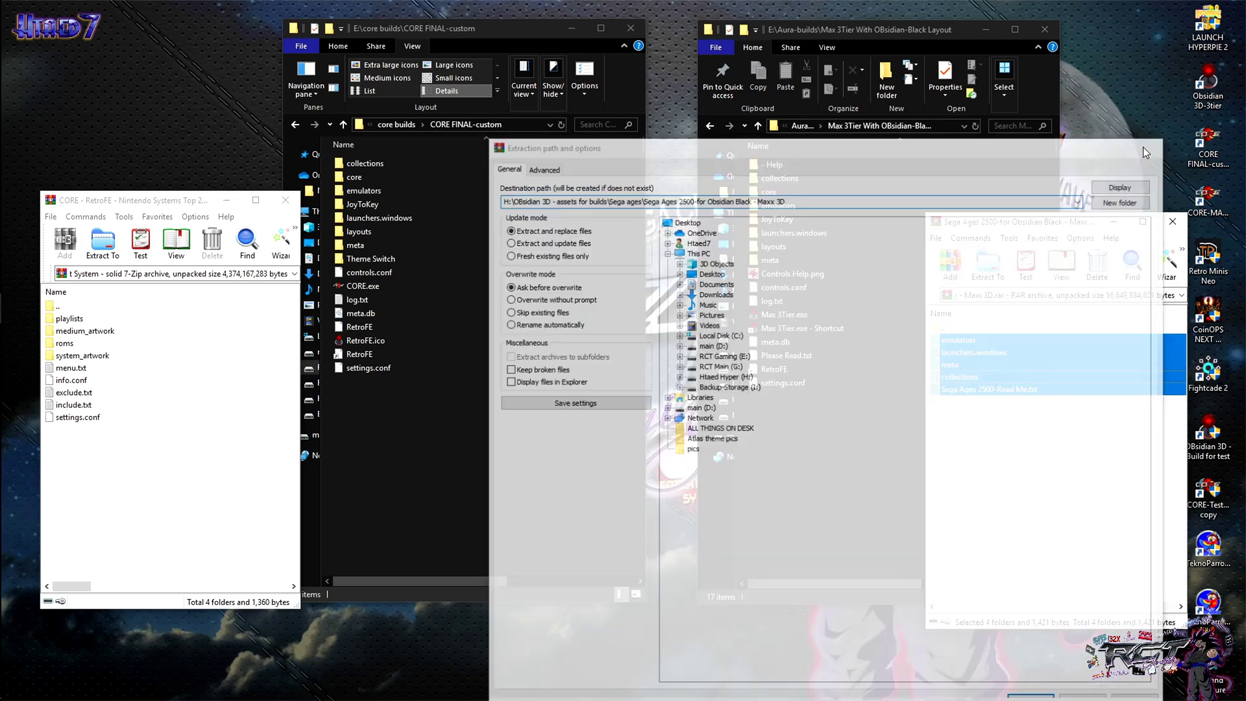
click(1002, 517)
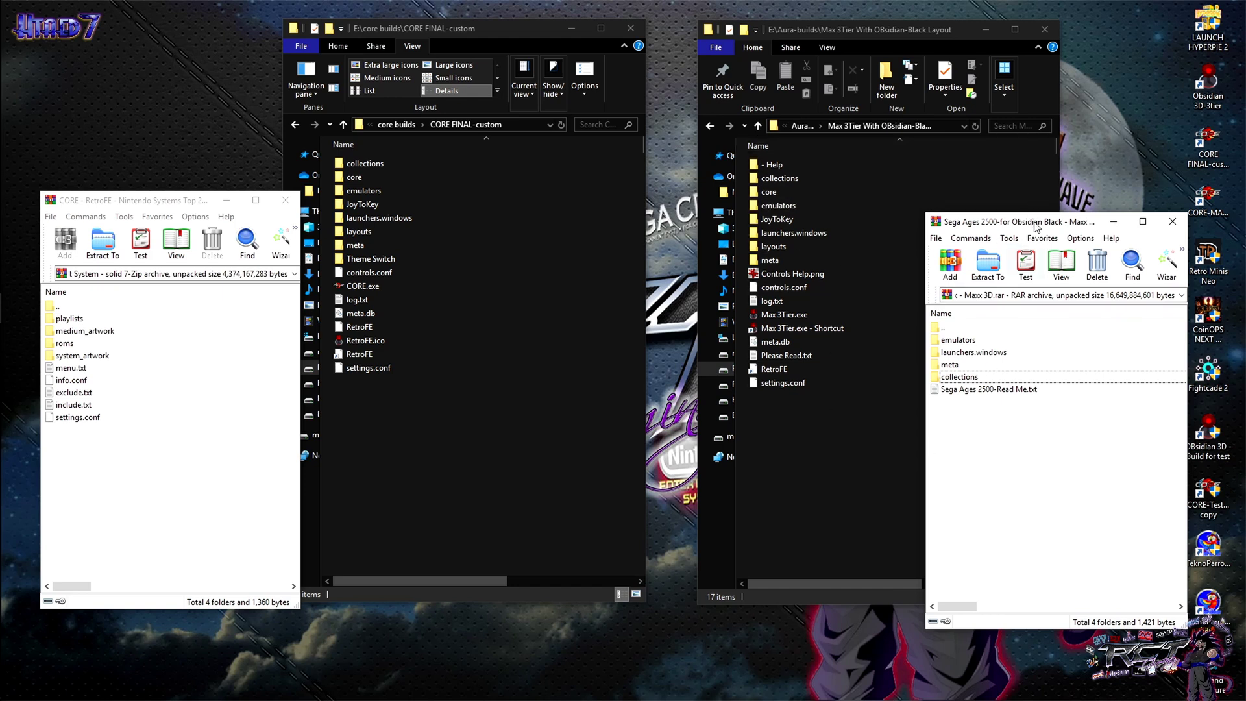
drag(1035, 227, 1045, 180)
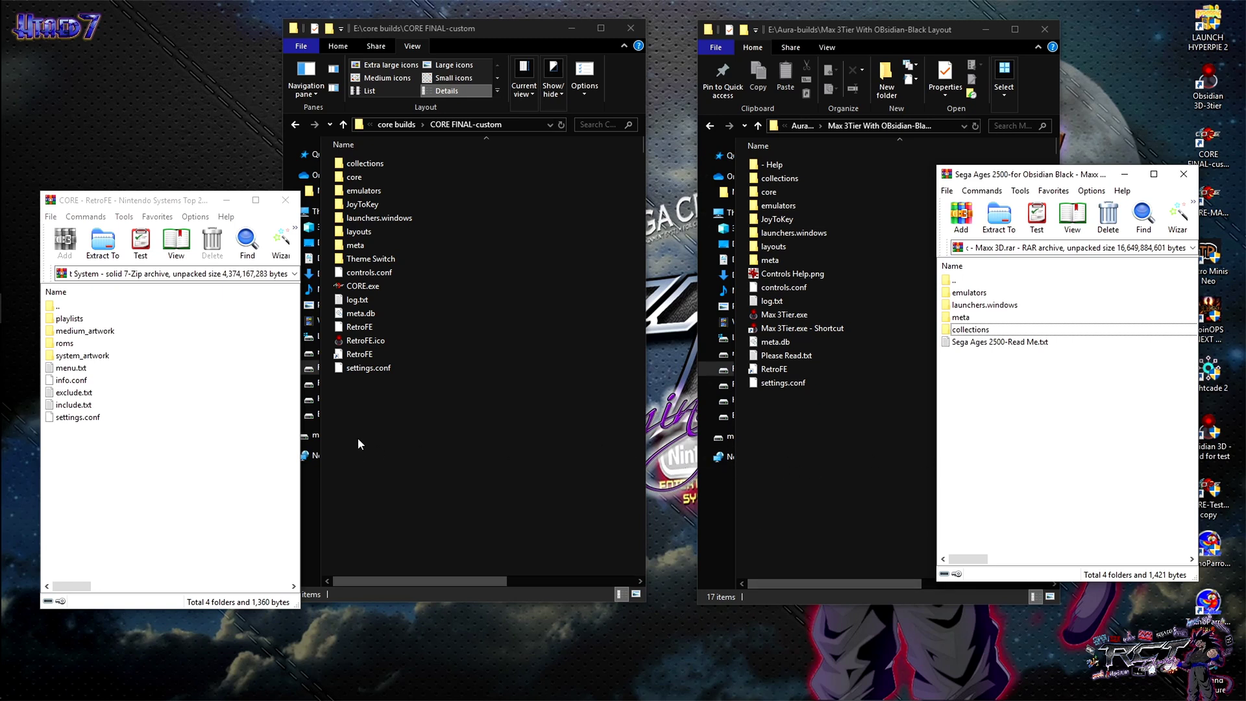
drag(87, 465, 66, 320)
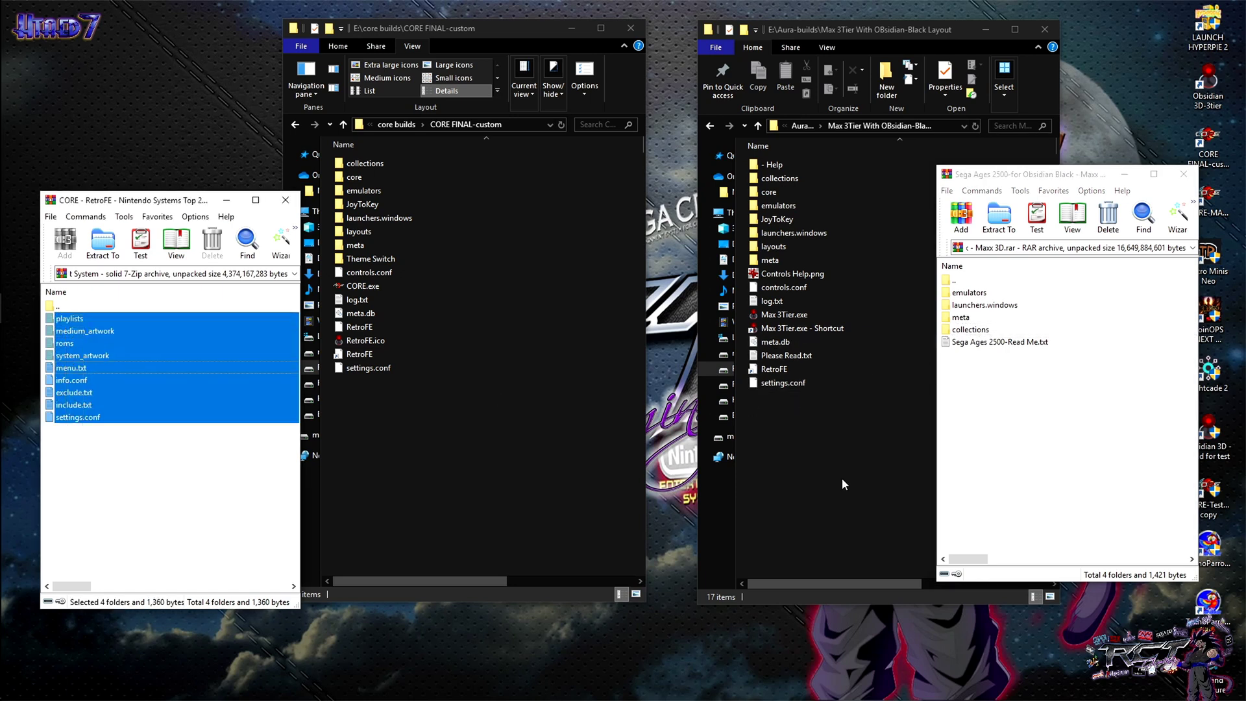
click(235, 504)
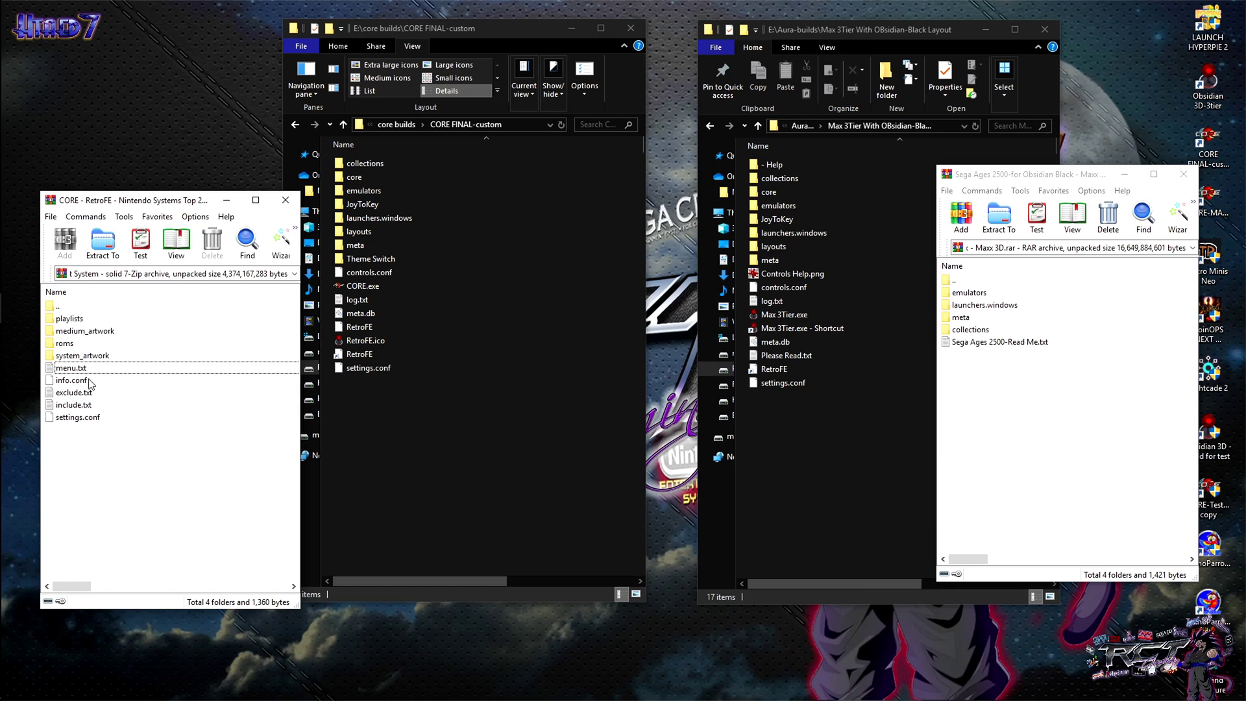
Open medium_artwork in the Nintendo Systems Top 25 archive and collections\Sega Ages 2500 in the Sega Ages archive to compare their structure
double_click(85, 333)
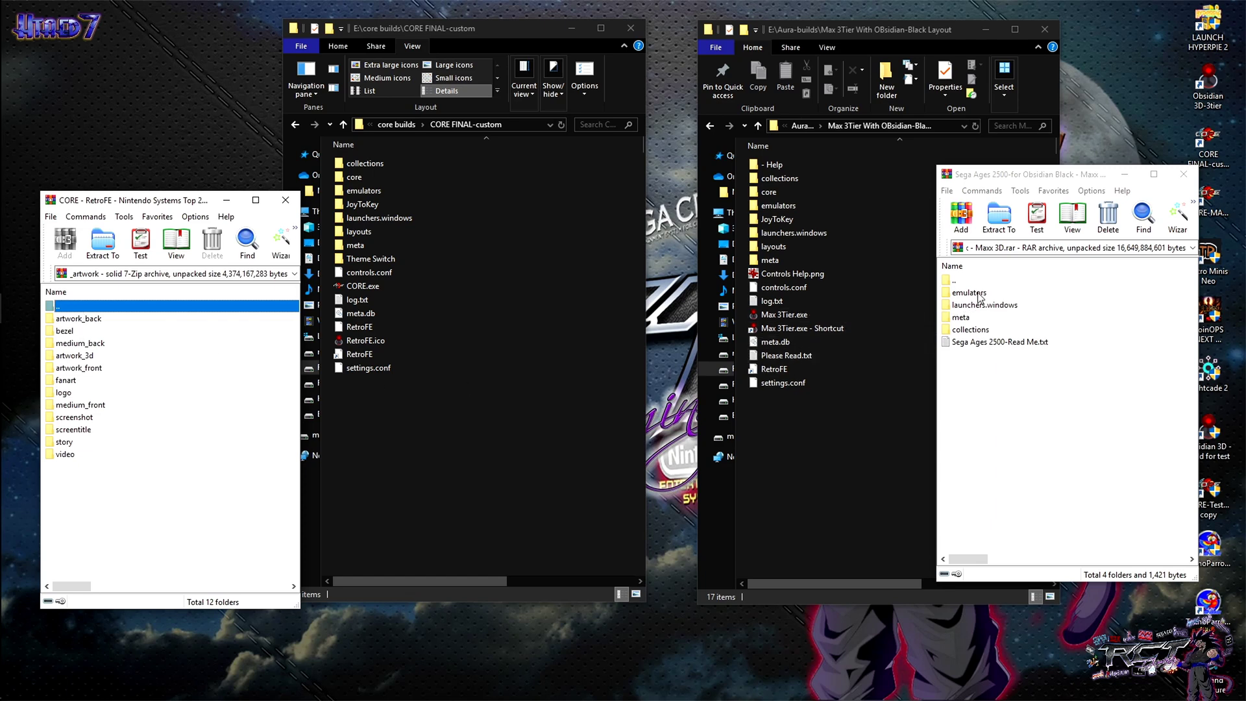
double_click(972, 330)
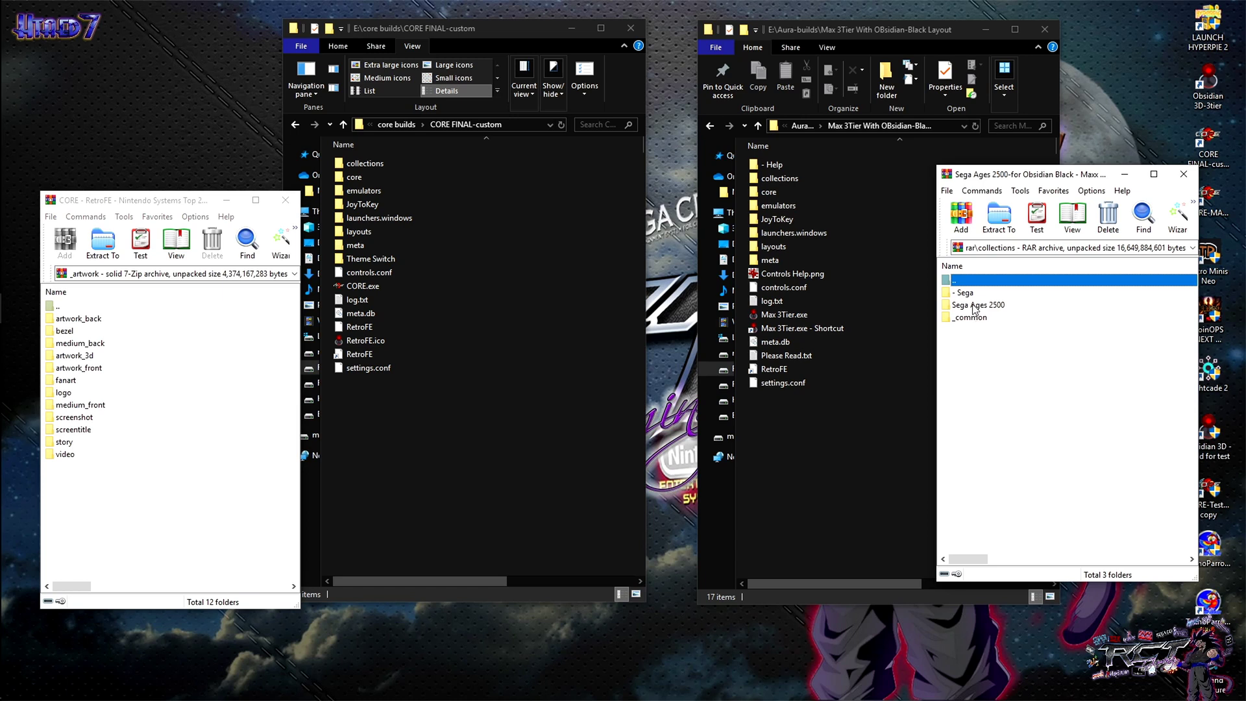
double_click(973, 306)
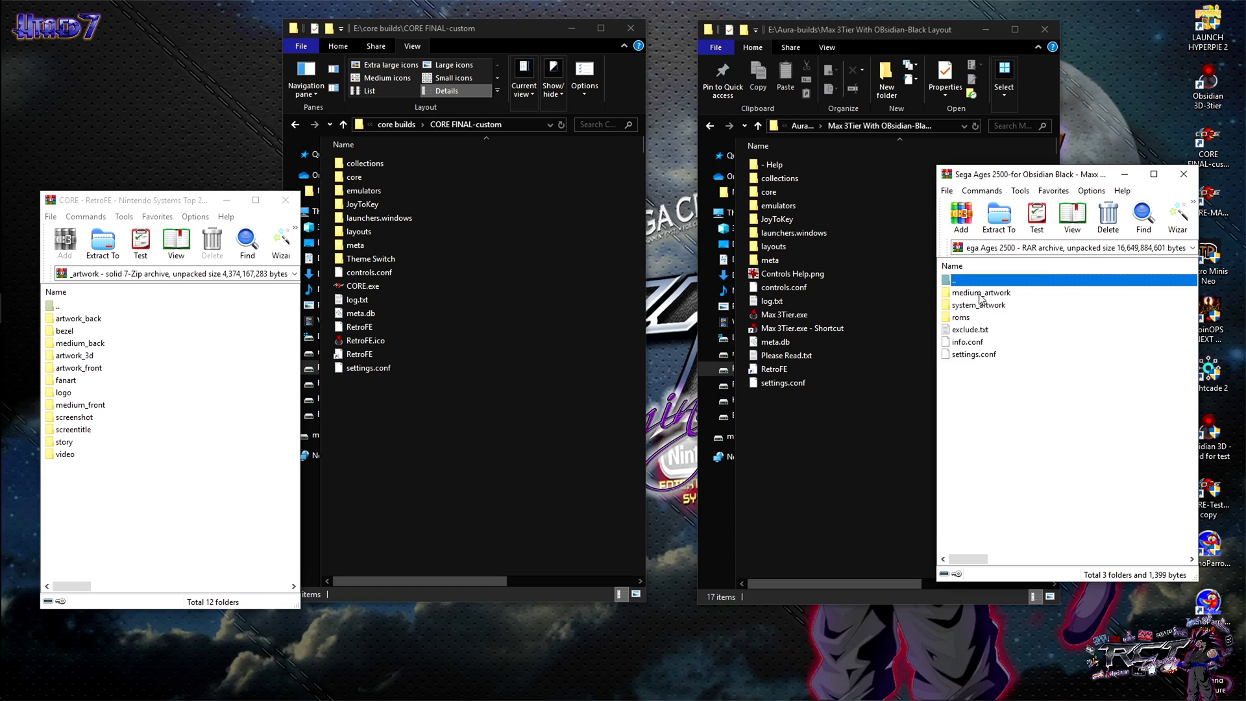
Open medium_artwork in the Sega Ages 2500 archive and place both archive windows side by side for comparison
double_click(981, 293)
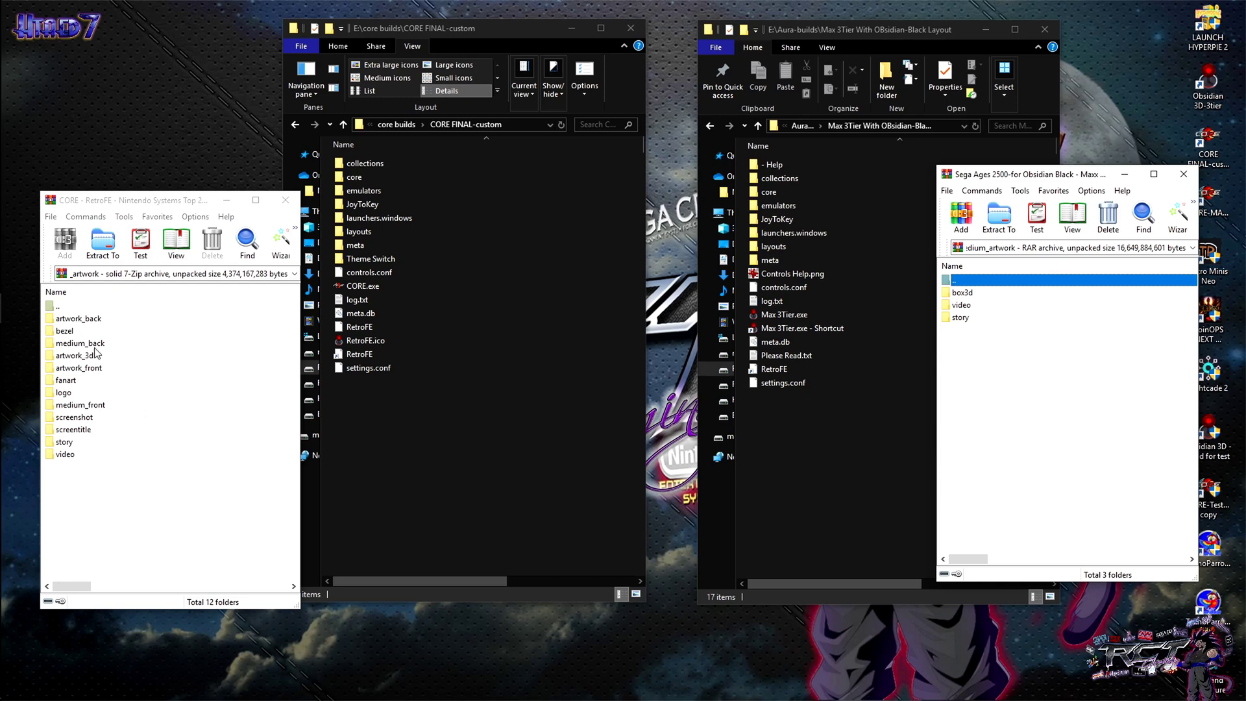
drag(149, 203, 561, 164)
drag(971, 178, 750, 165)
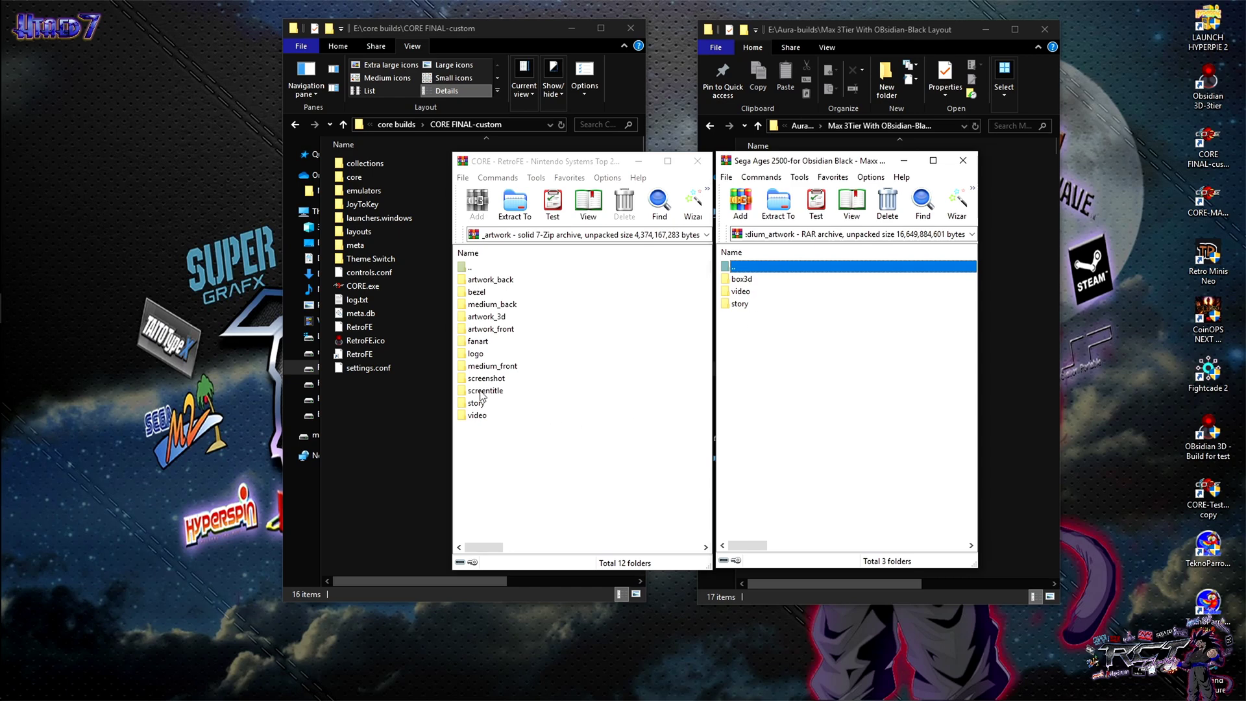
Inspect the logo folder in the Nintendo archive's medium_artwork, then go back up to the system's main folder
double_click(480, 357)
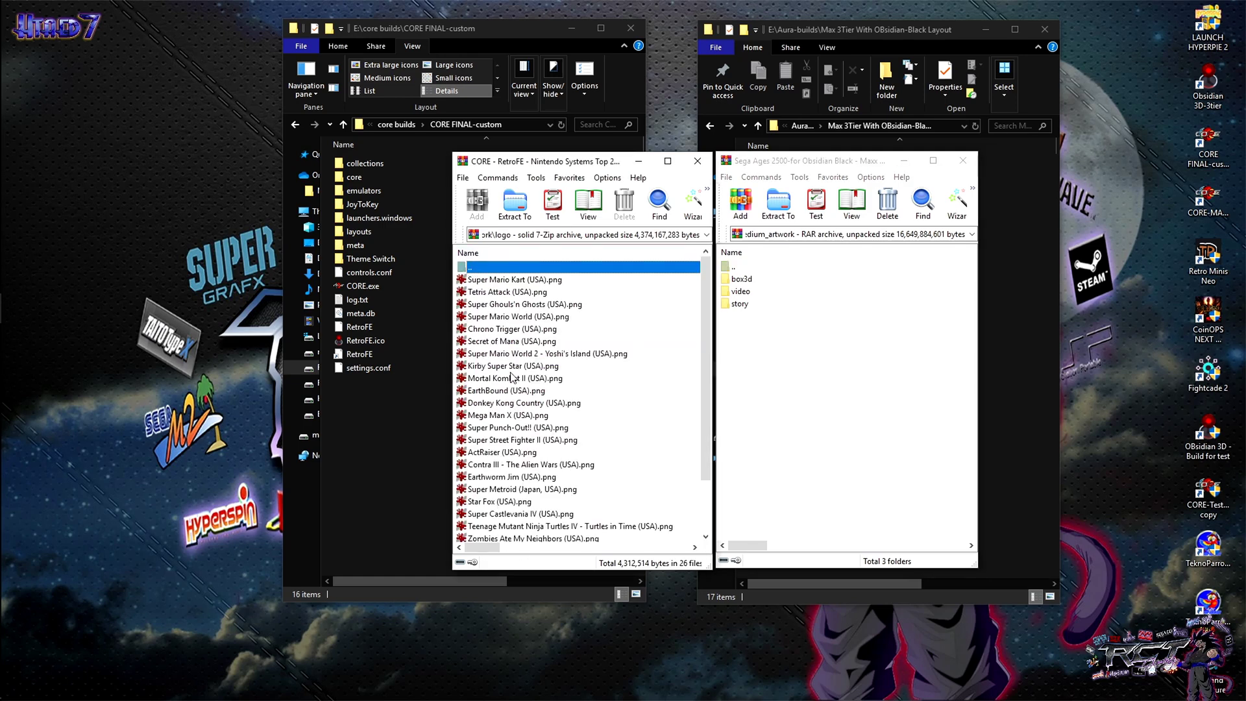
double_click(484, 268)
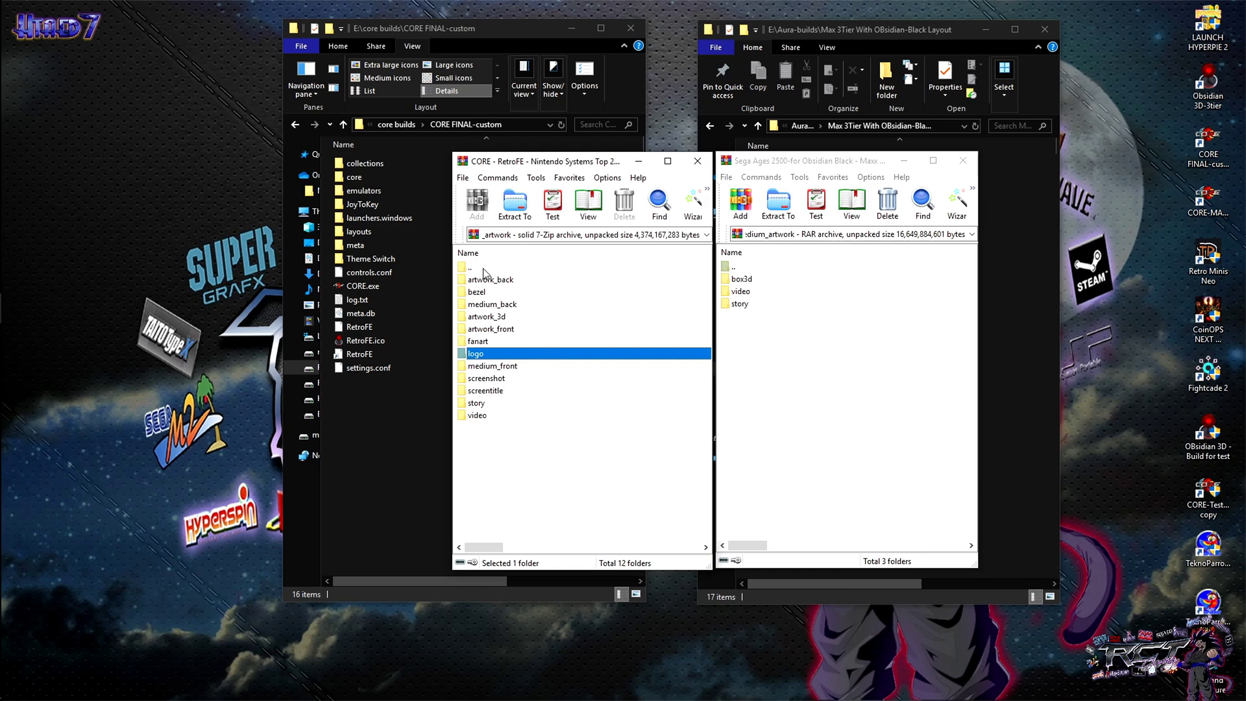
click(504, 474)
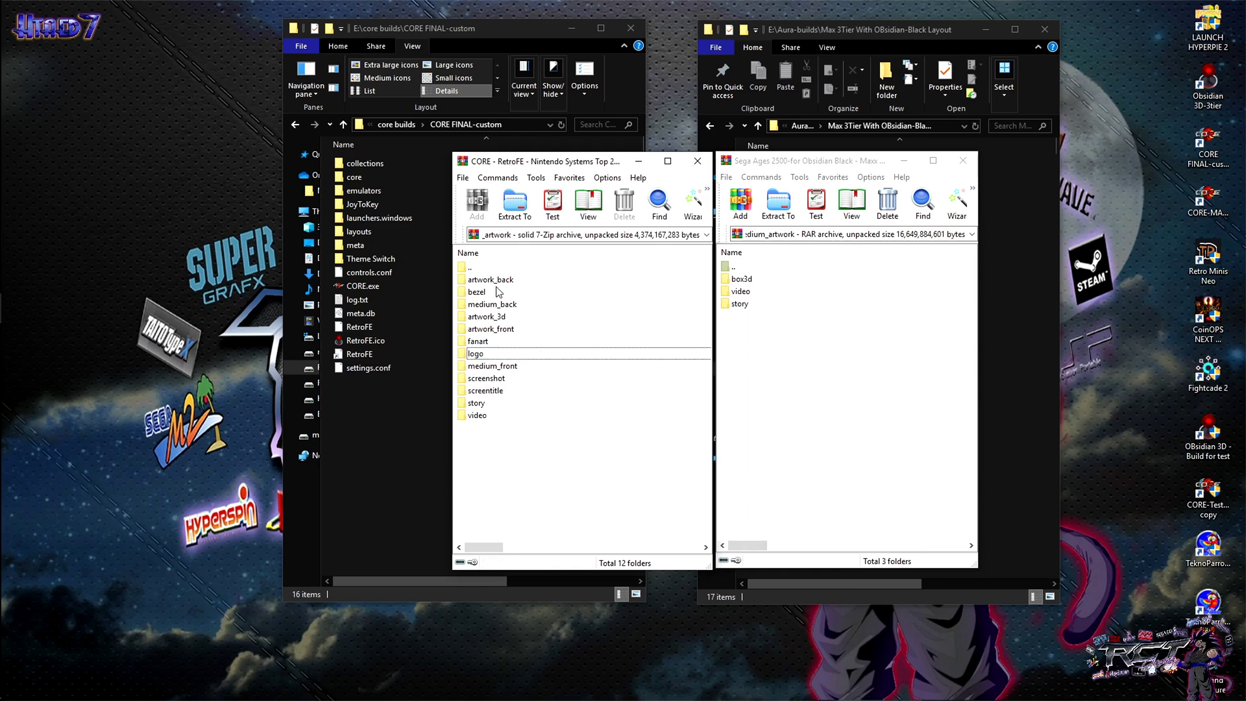
double_click(481, 269)
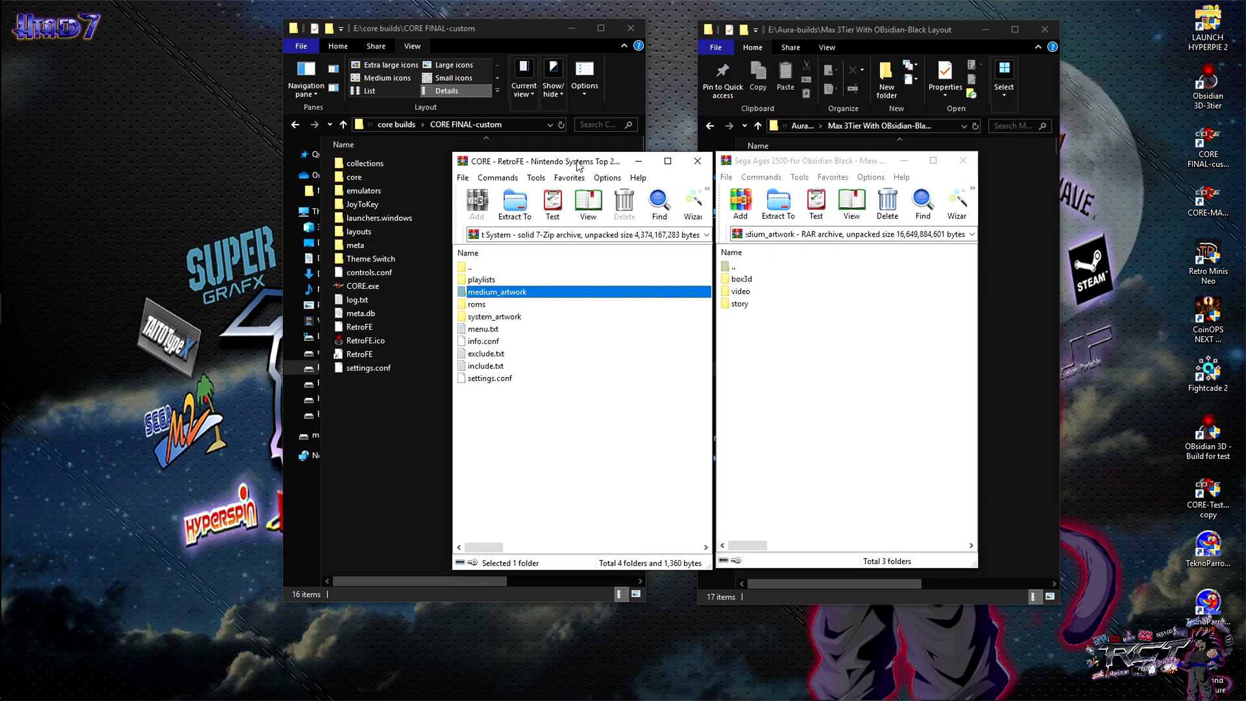
Move the Nintendo Systems Top 25 and Sega Ages 2500 archive windows apart, each back beside its build folder
drag(577, 164, 219, 188)
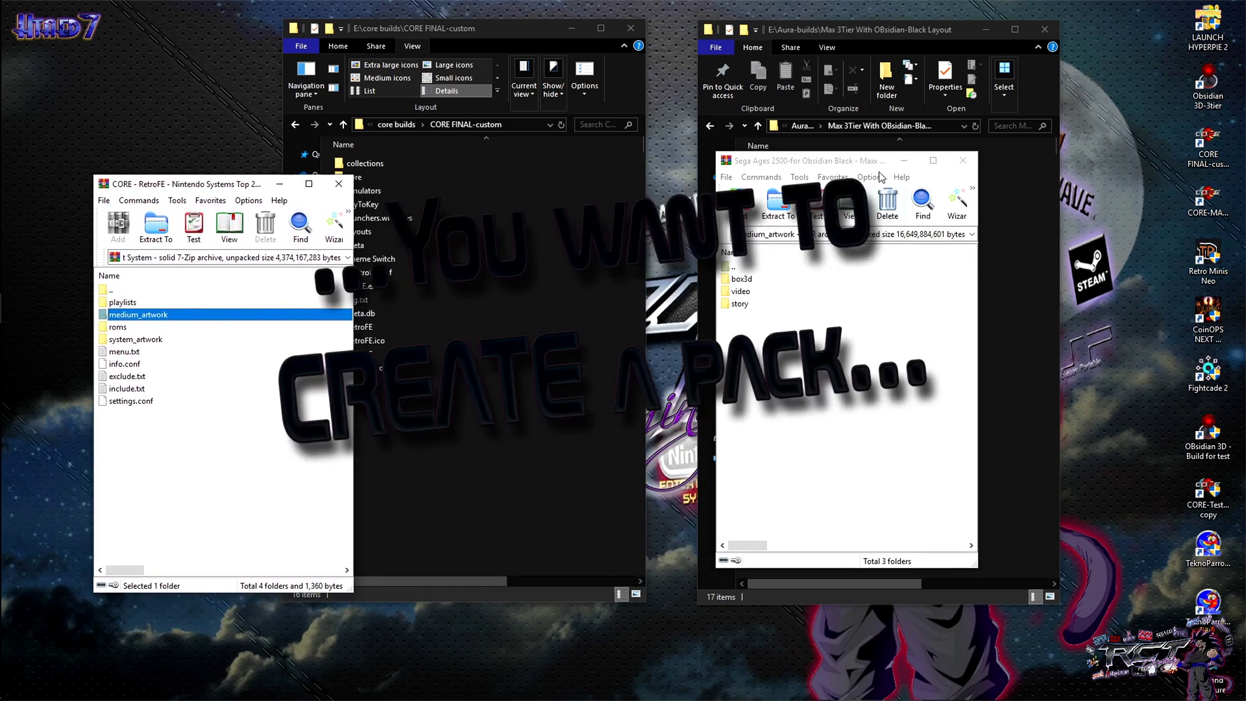
click(849, 165)
drag(849, 165, 1050, 228)
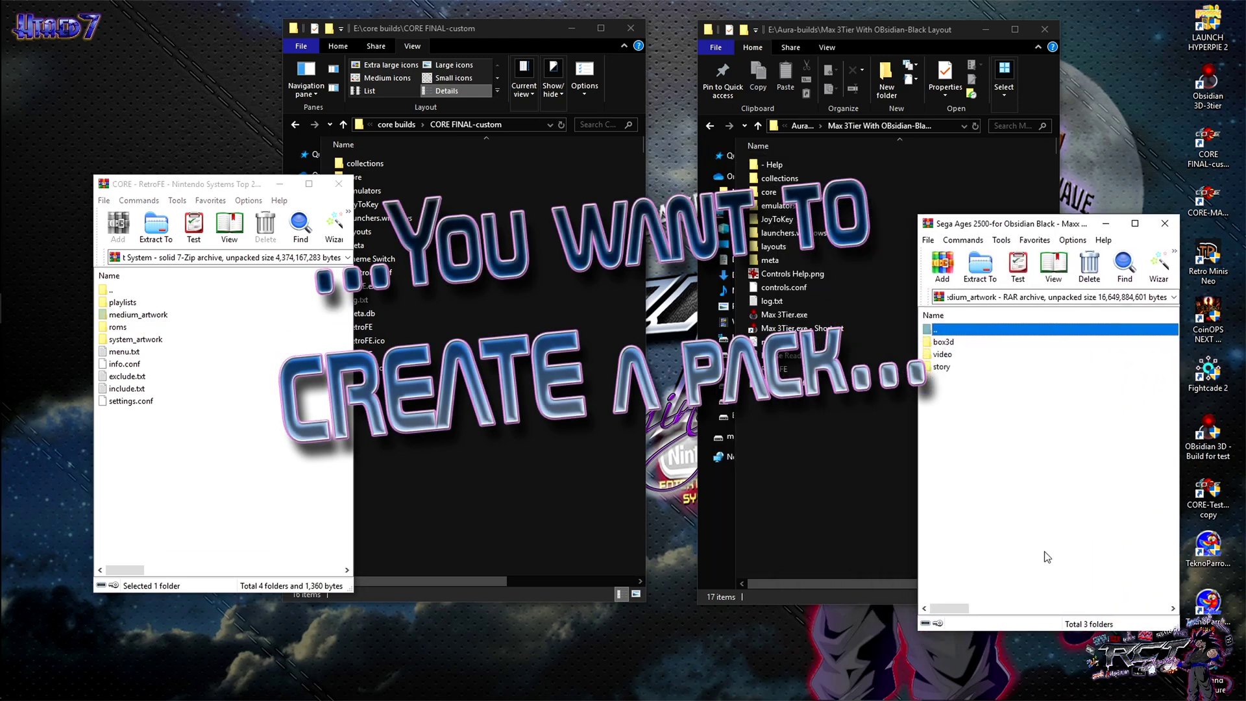
drag(997, 225, 965, 200)
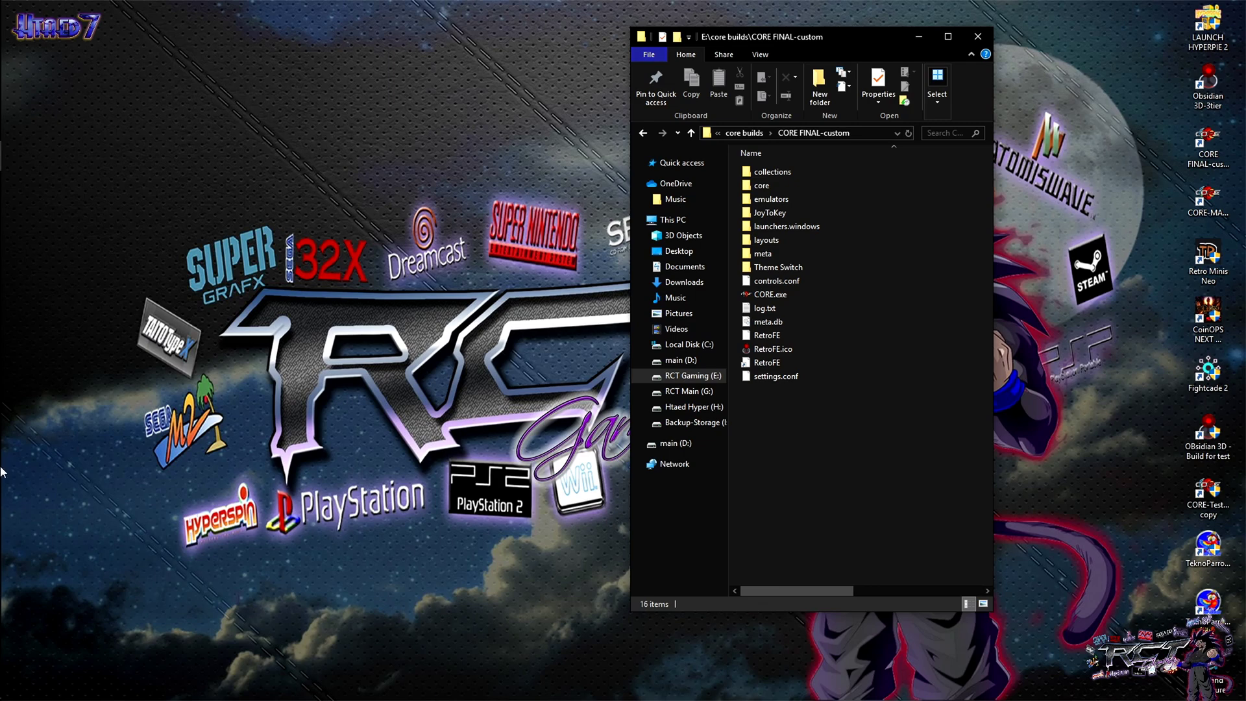
Bring up Guidelines_for_CORE_packs.txt in Notepad and highlight the collection name, system_artwork, medium_artwork, roms and settings.conf entries in turn
mouse_move(2, 470)
mouse_move(28, 319)
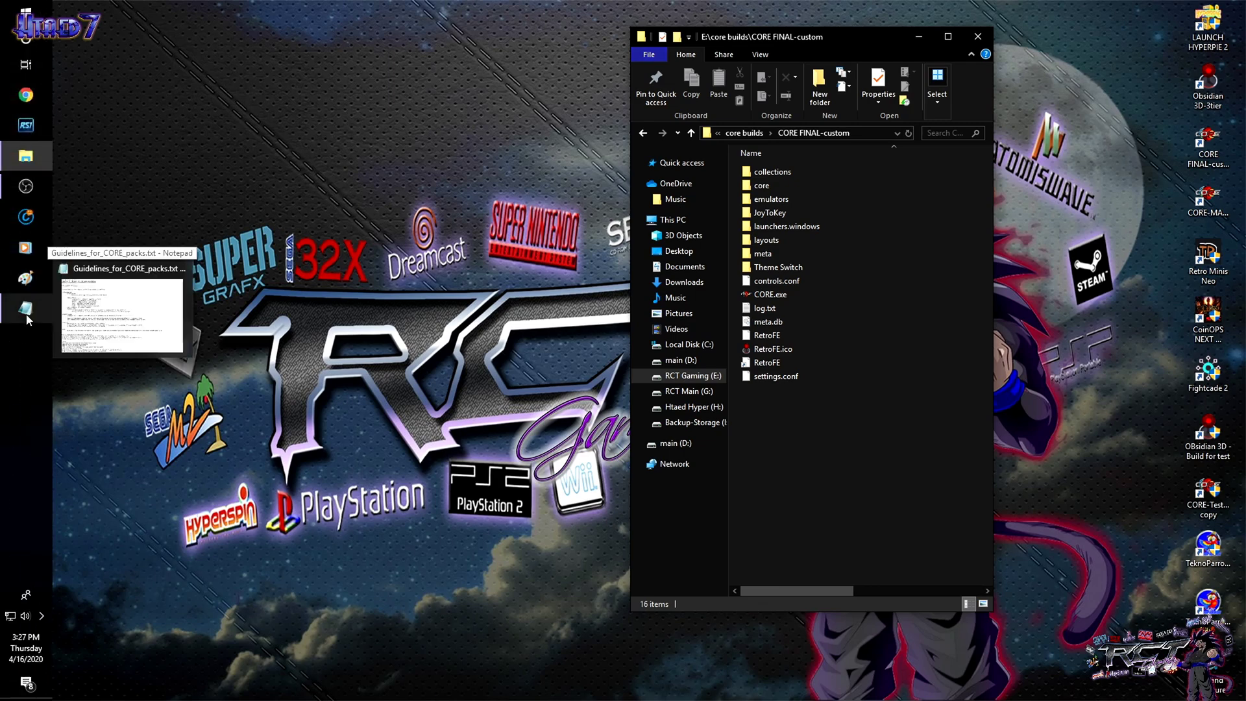
click(26, 311)
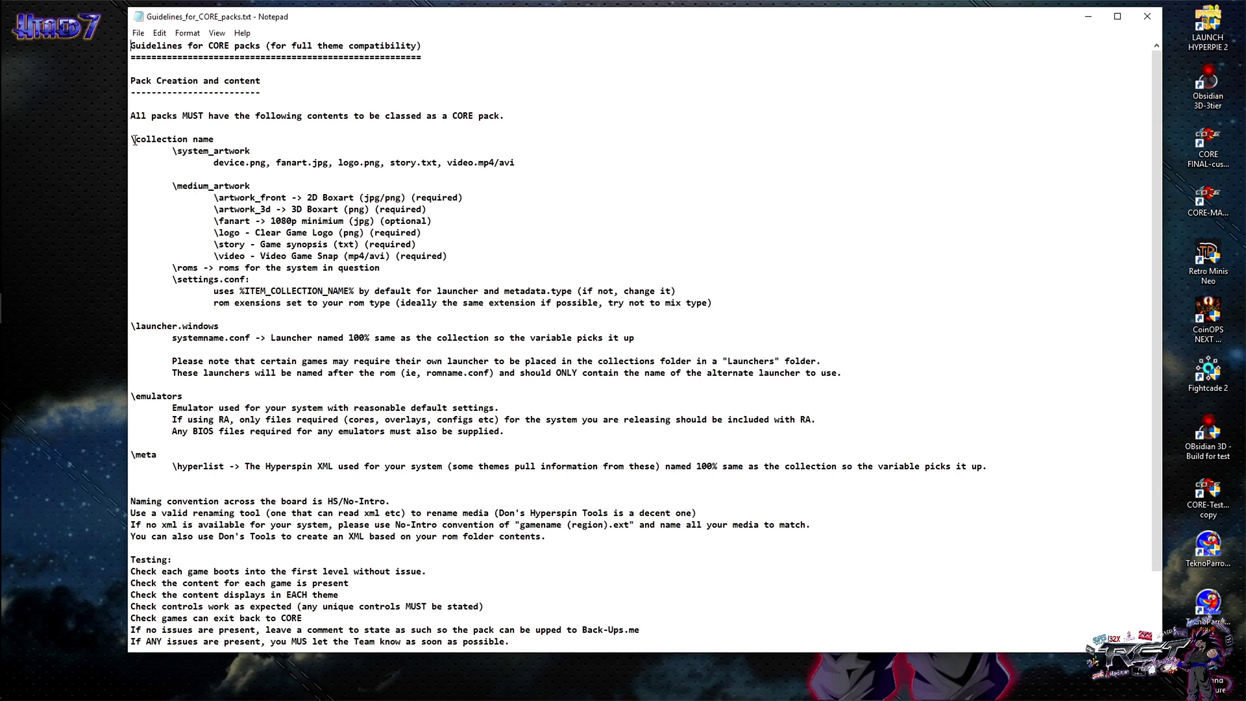
drag(136, 140, 228, 140)
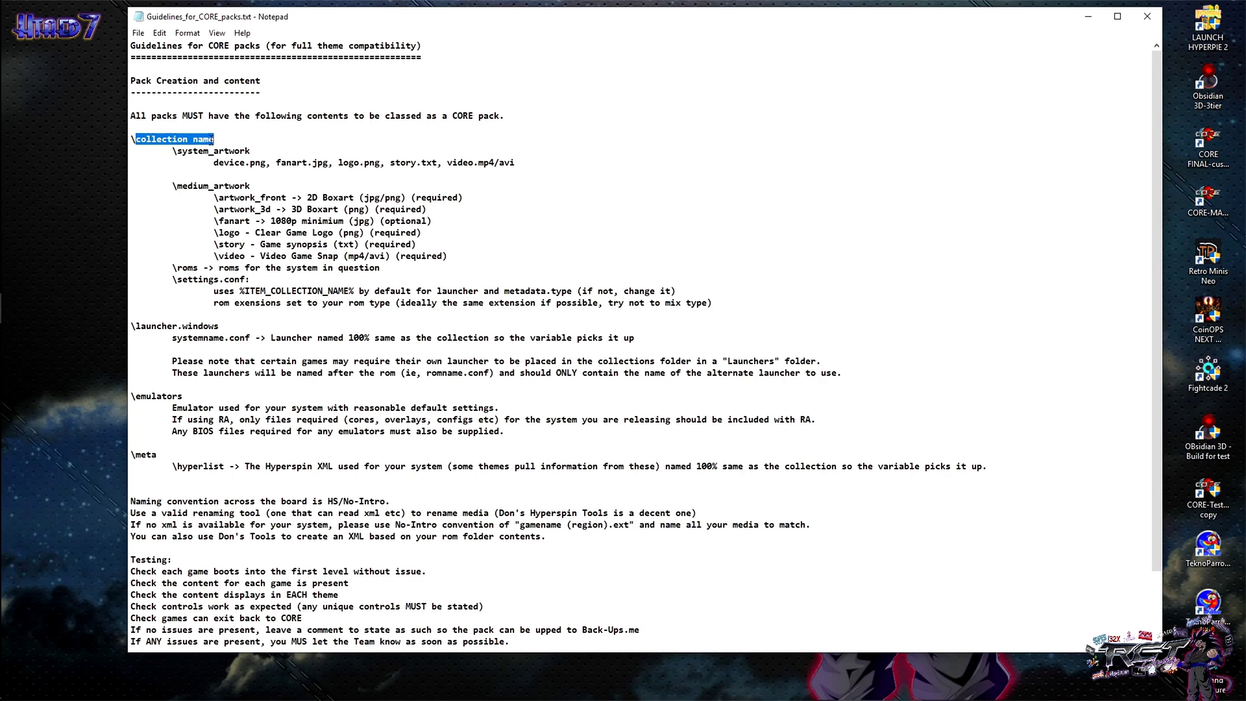
click(173, 161)
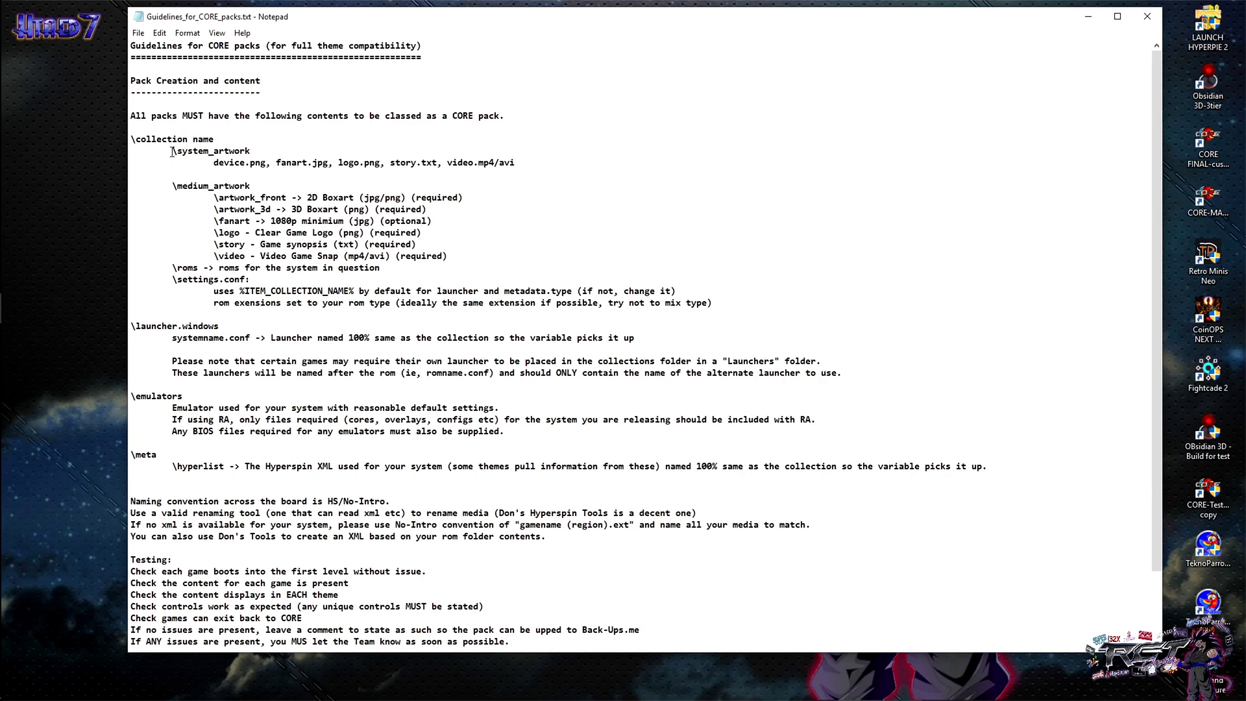
drag(172, 152, 262, 154)
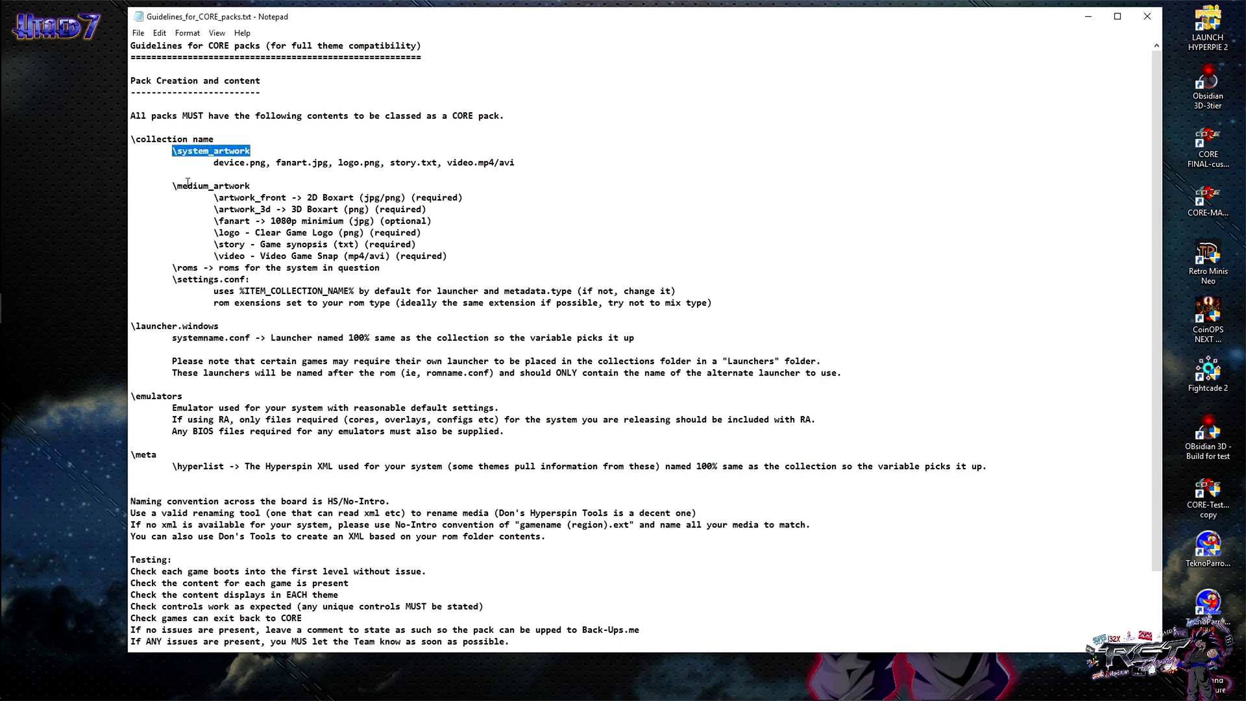
drag(173, 186, 252, 181)
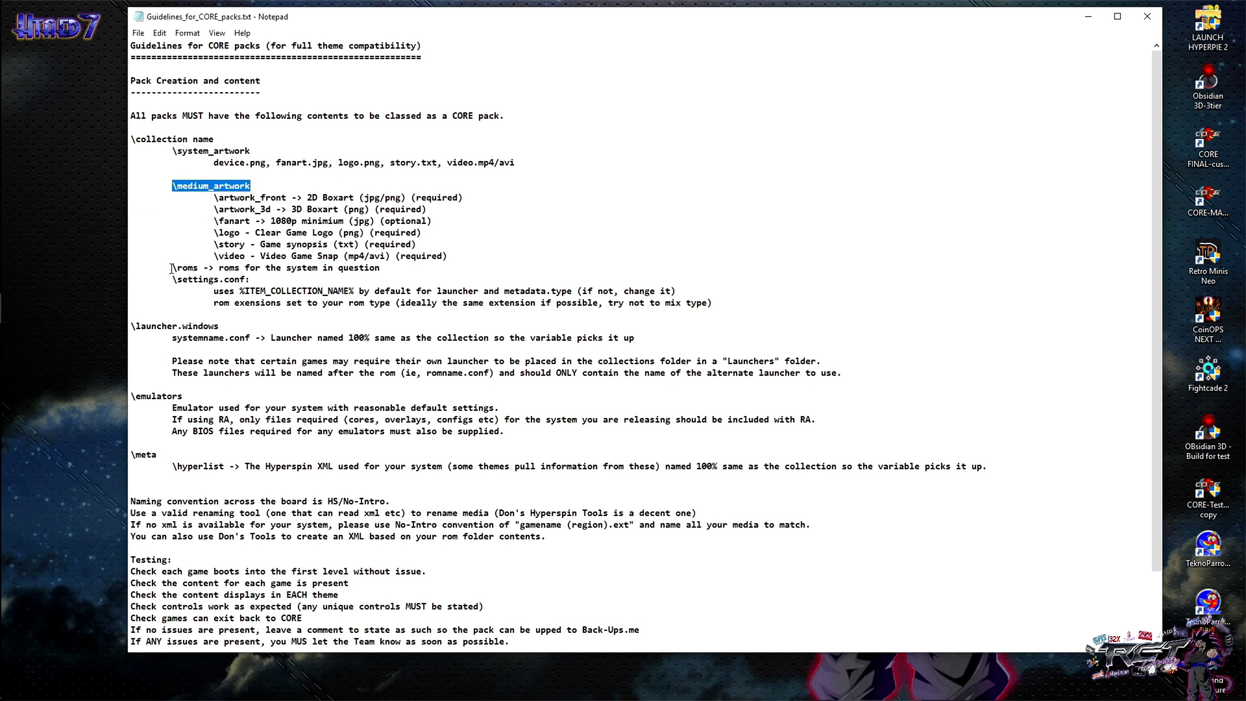
drag(172, 268, 211, 268)
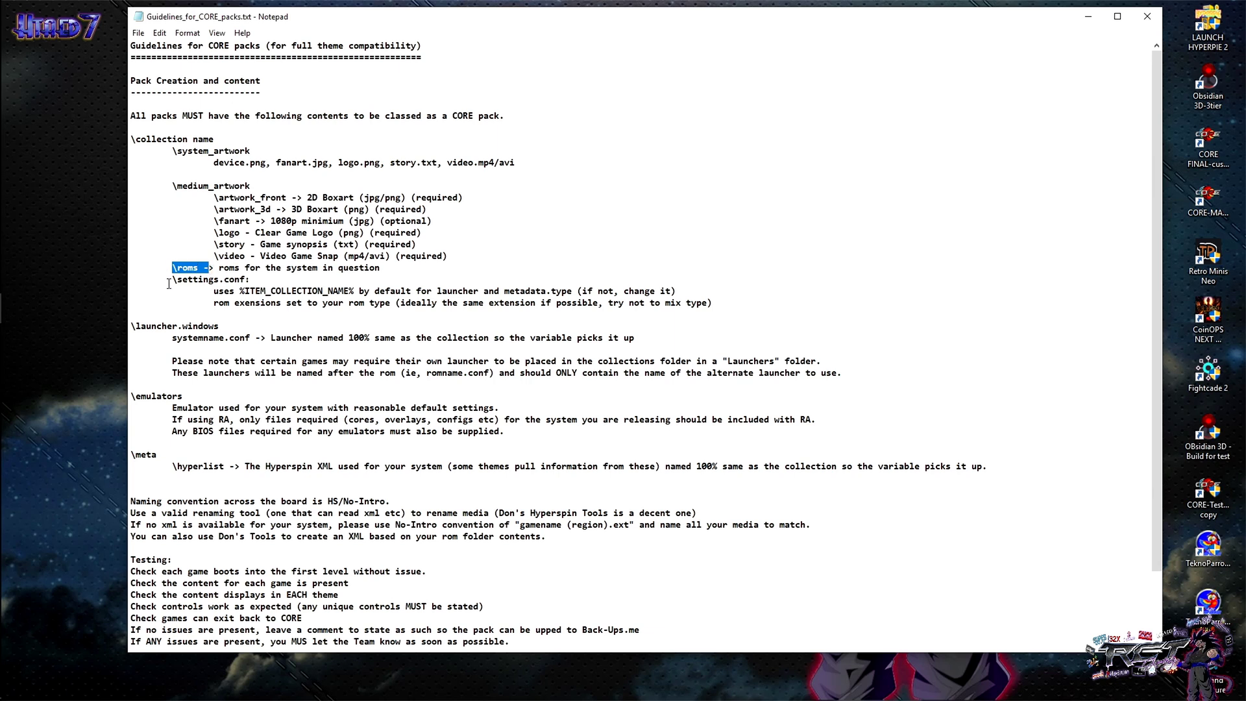
drag(172, 280, 245, 280)
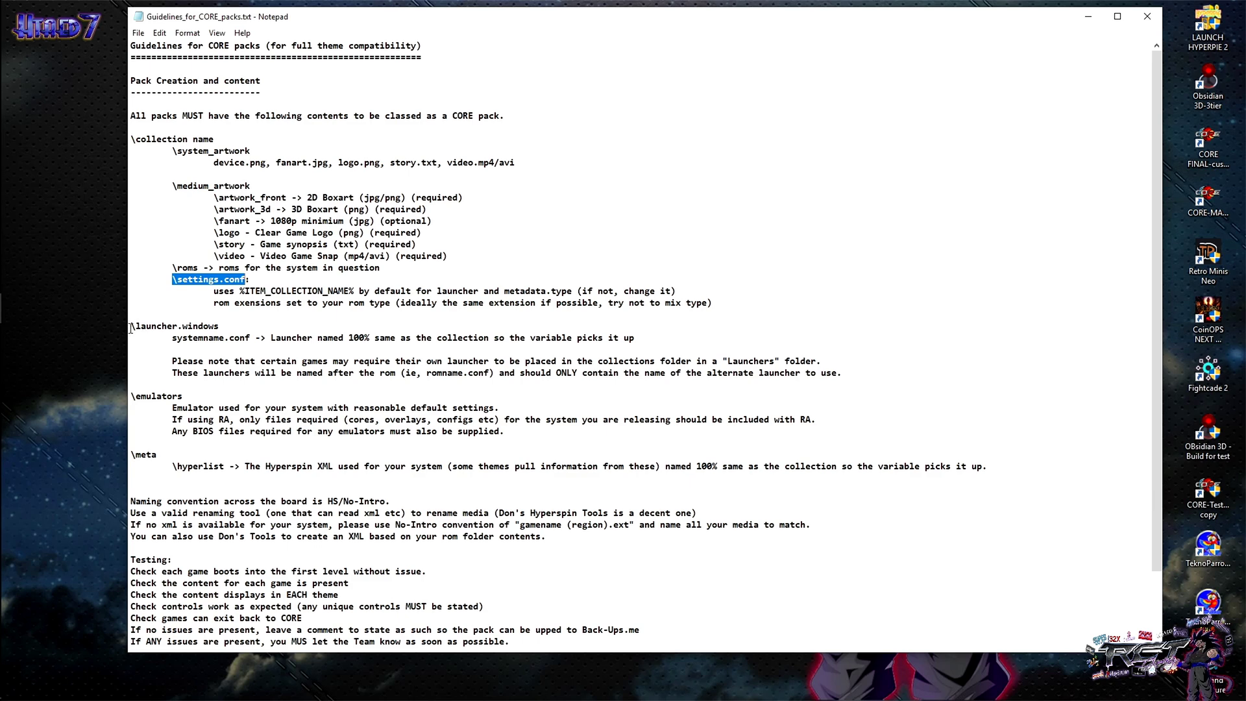
Highlight the launcher.windows, meta, emulators and collection name headings in the CORE pack guidelines one after another
drag(130, 328, 221, 329)
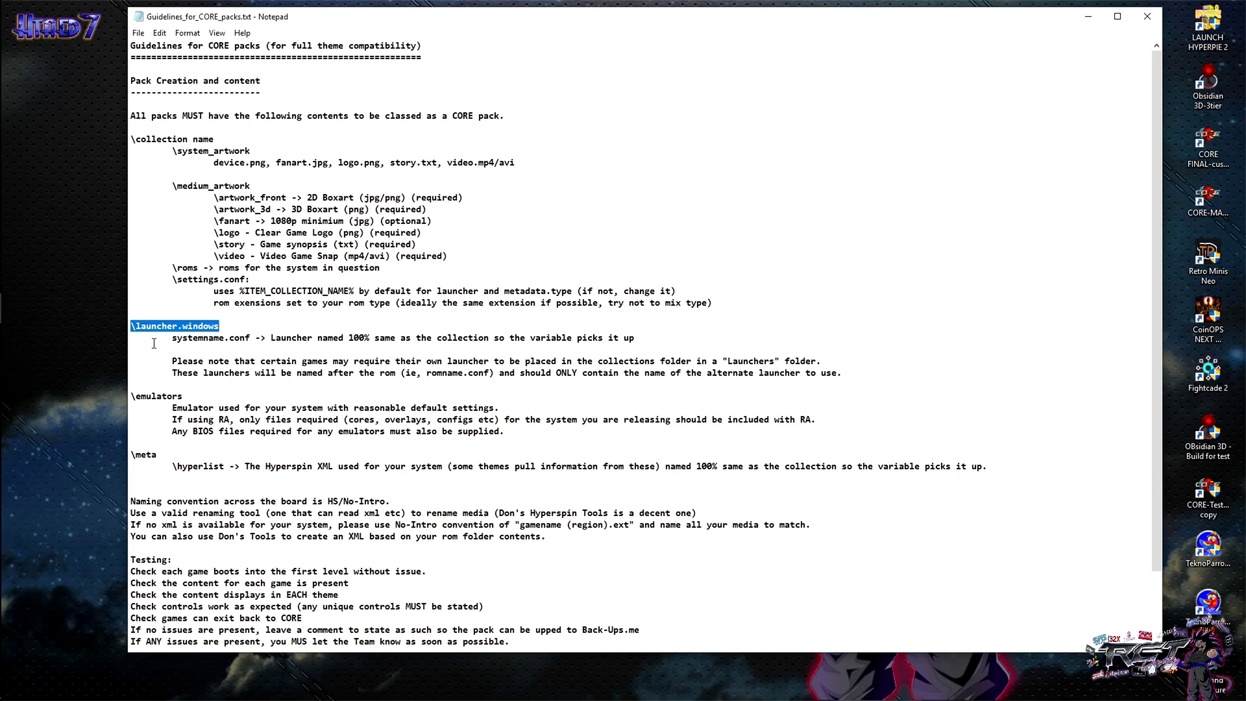
click(178, 346)
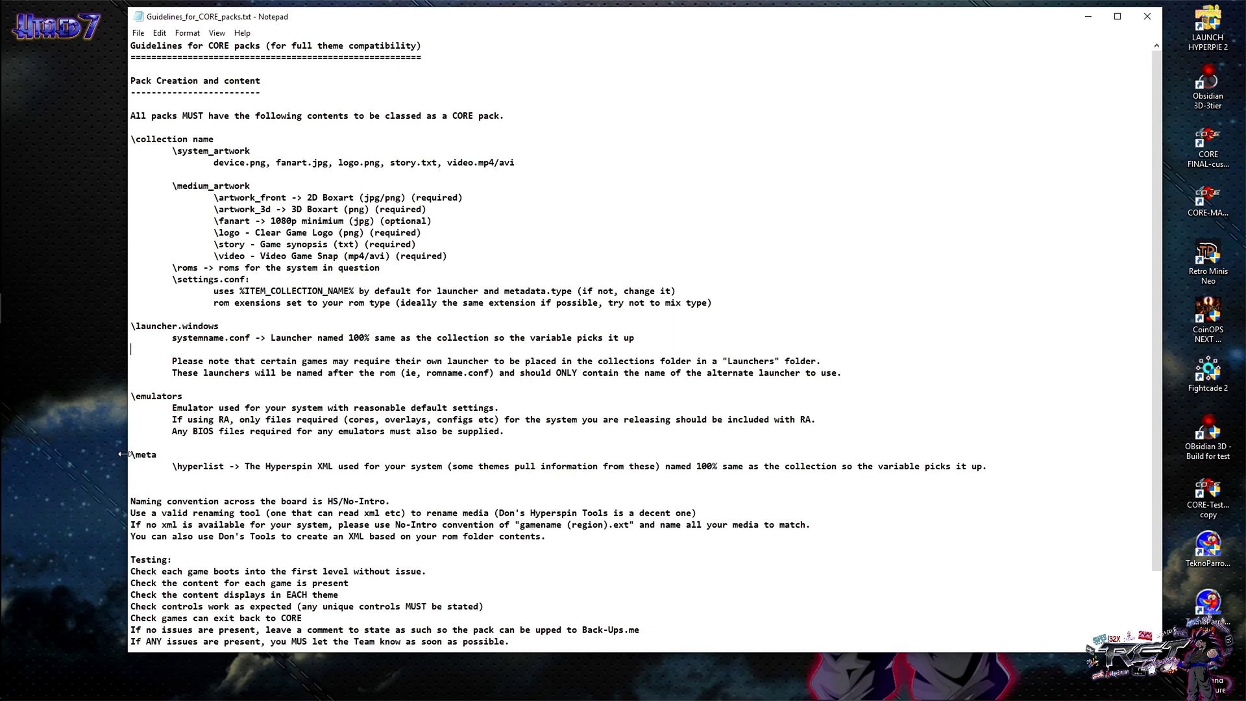
drag(132, 454, 157, 455)
drag(132, 396, 184, 395)
drag(136, 327, 220, 327)
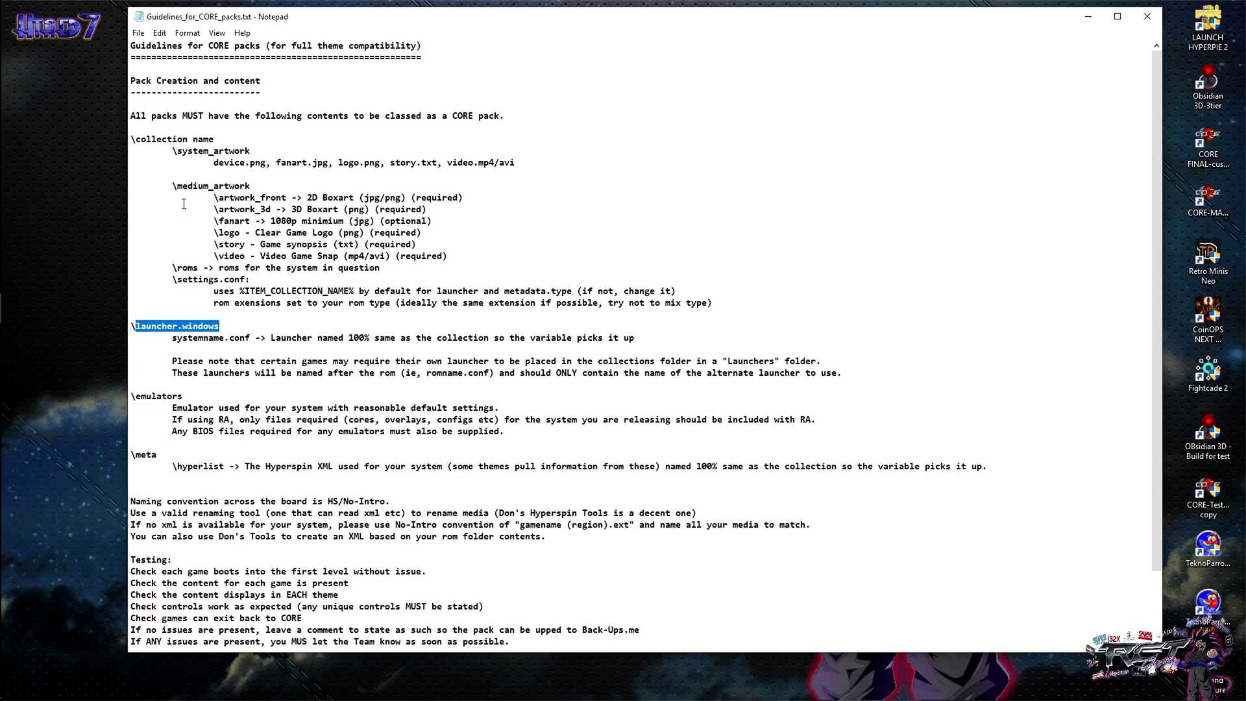
drag(136, 139, 212, 140)
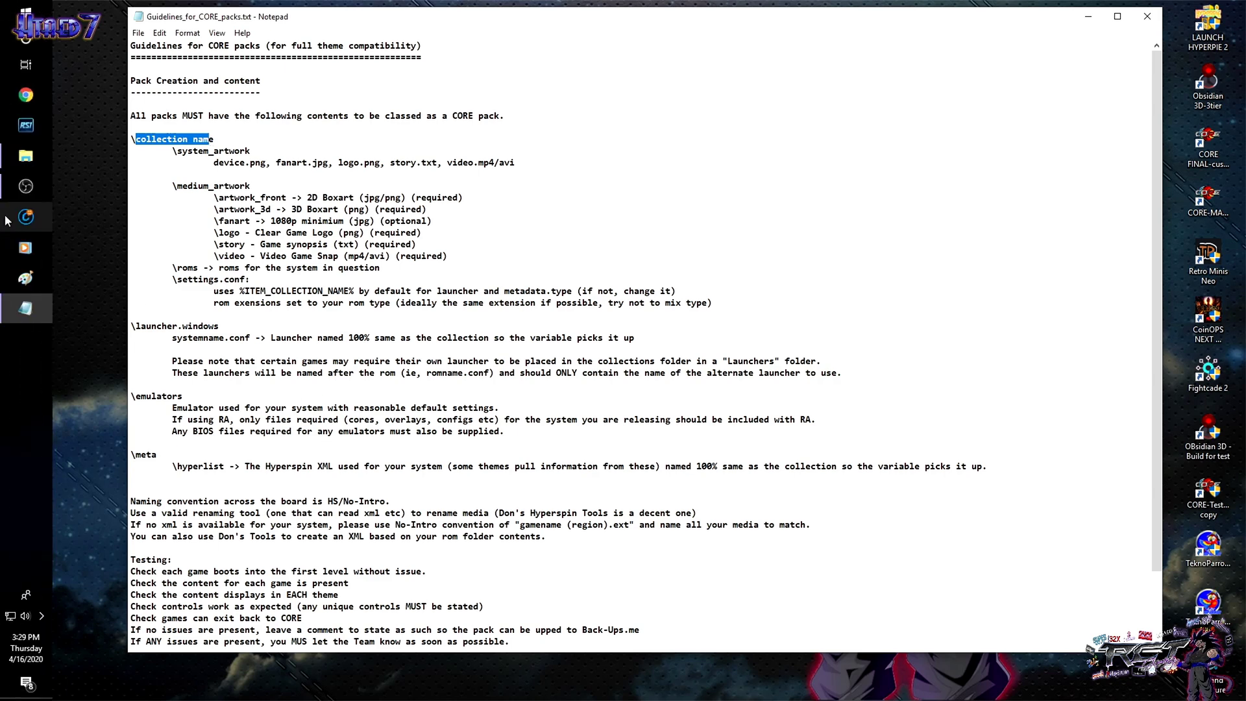
Open the CORE-PSP-System addon archive from main (D:) in WinRAR, close the file window, and place the archive beside the guidelines text
mouse_move(21, 167)
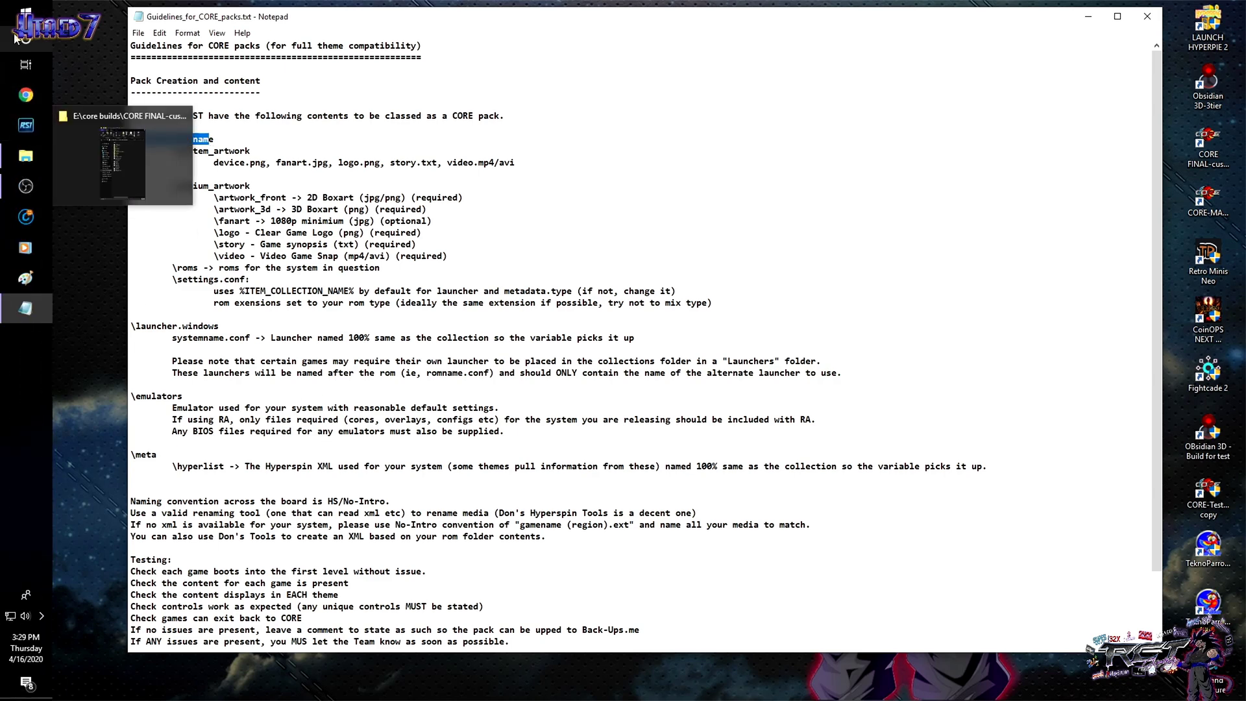
key(super)
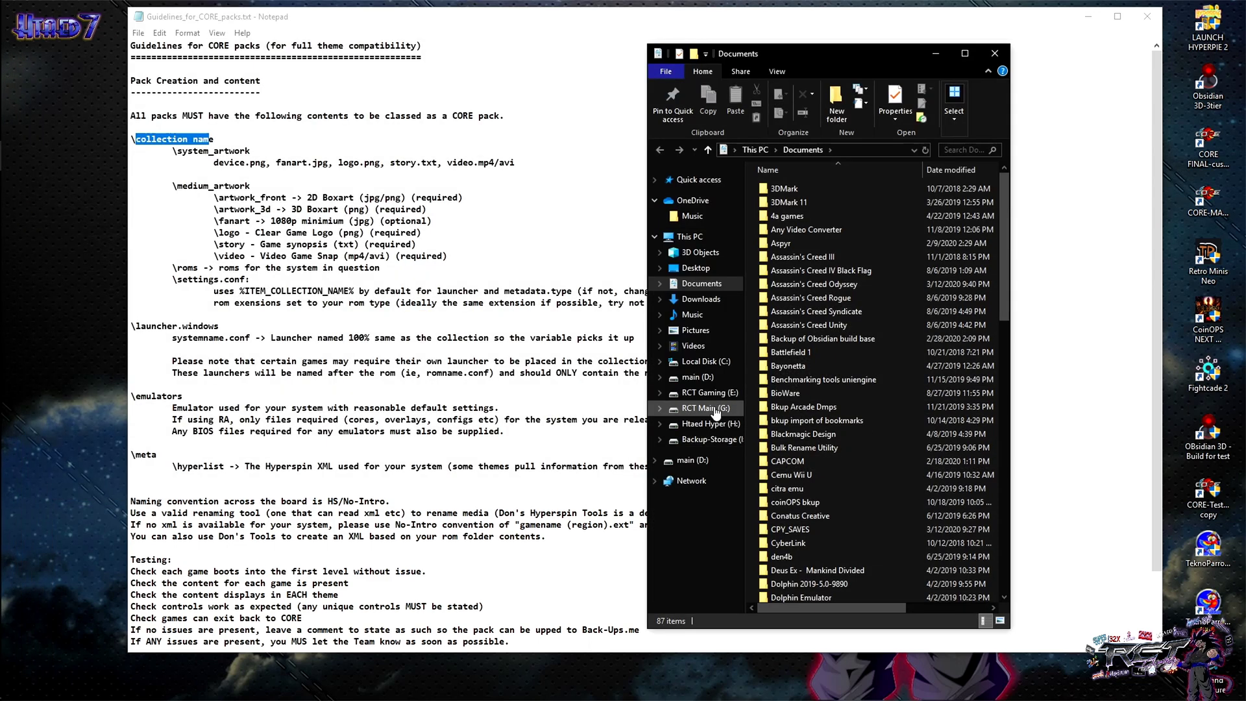
click(699, 377)
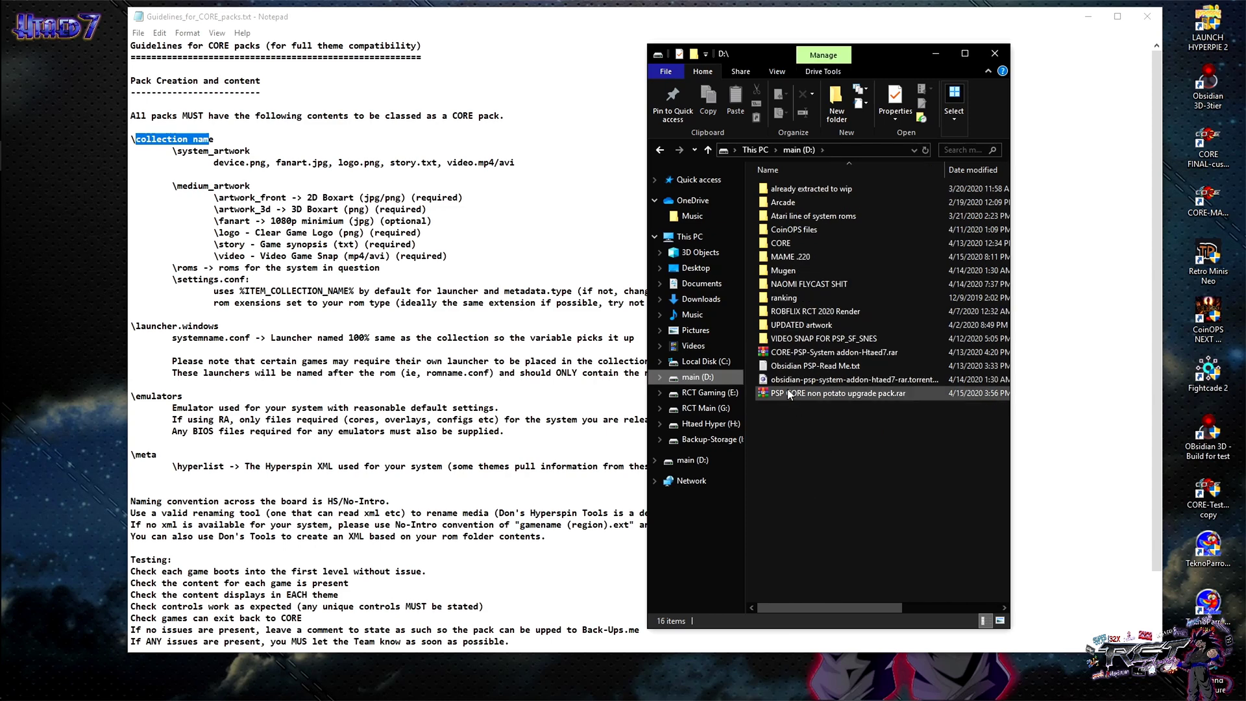
double_click(796, 356)
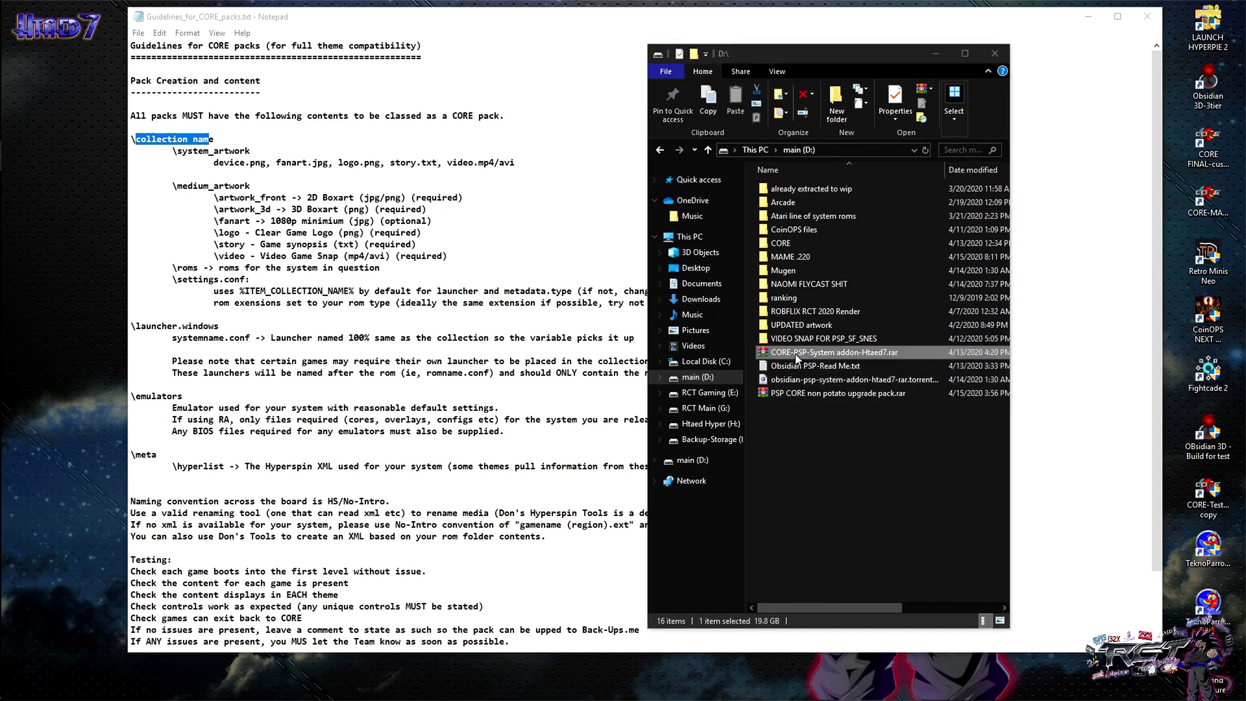
click(995, 53)
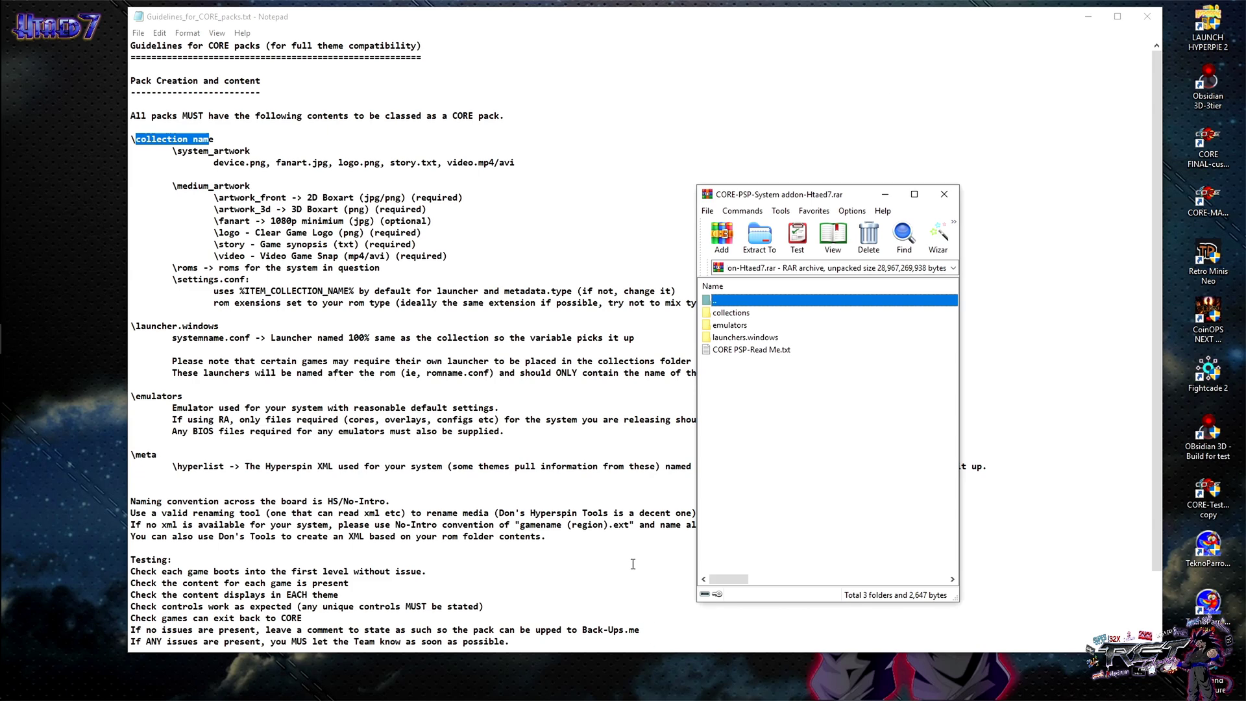
drag(812, 197, 865, 179)
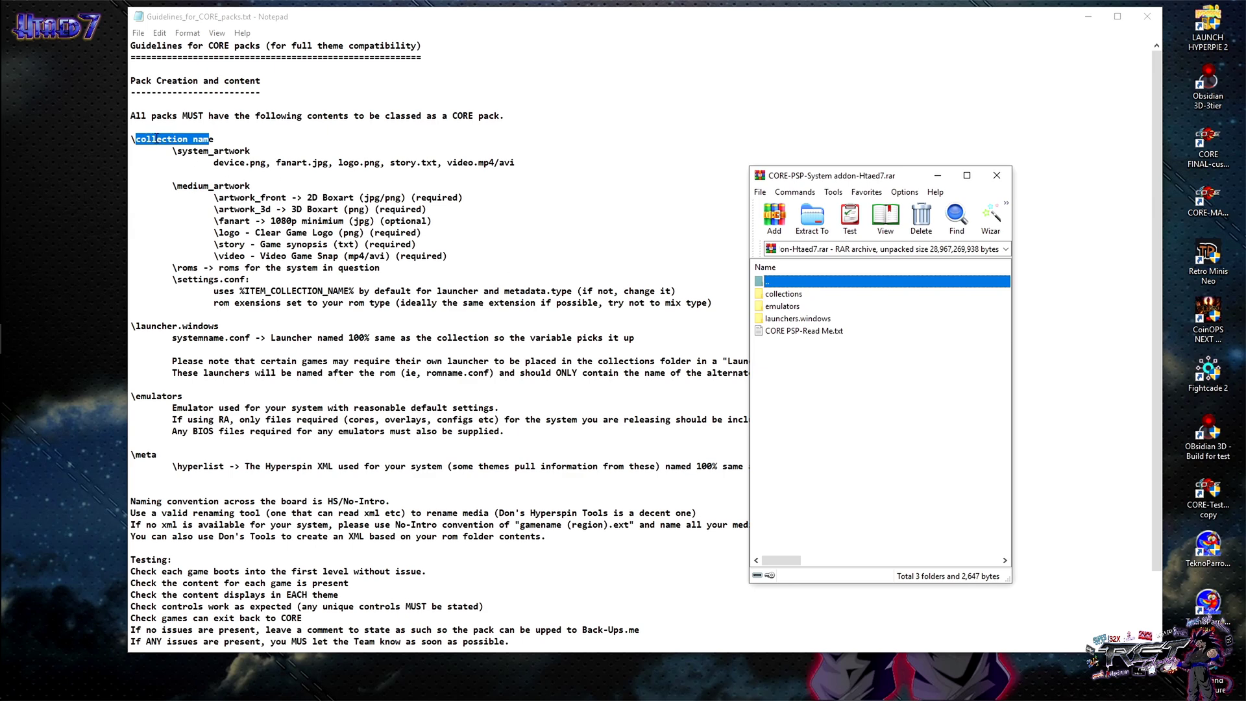
Open collections\Sony PSP in the archive, point out roms, system_artwork, medium_artwork and settings.conf, and return to collections
double_click(779, 295)
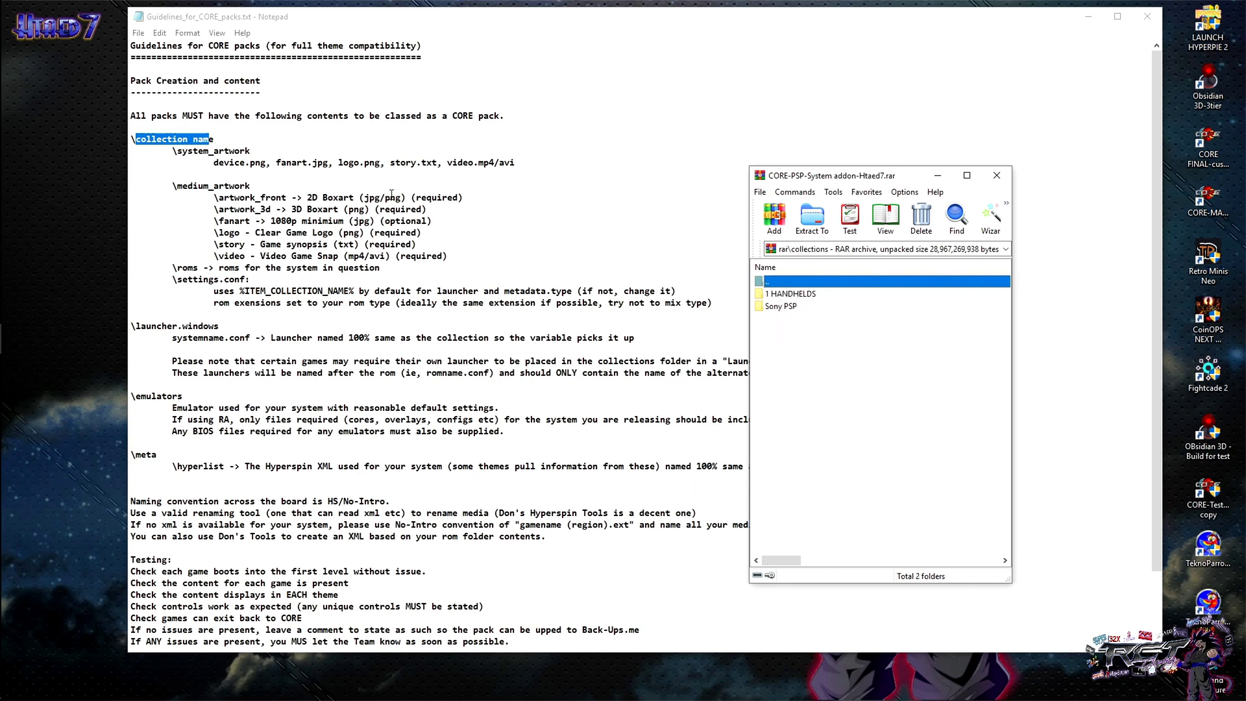
double_click(774, 306)
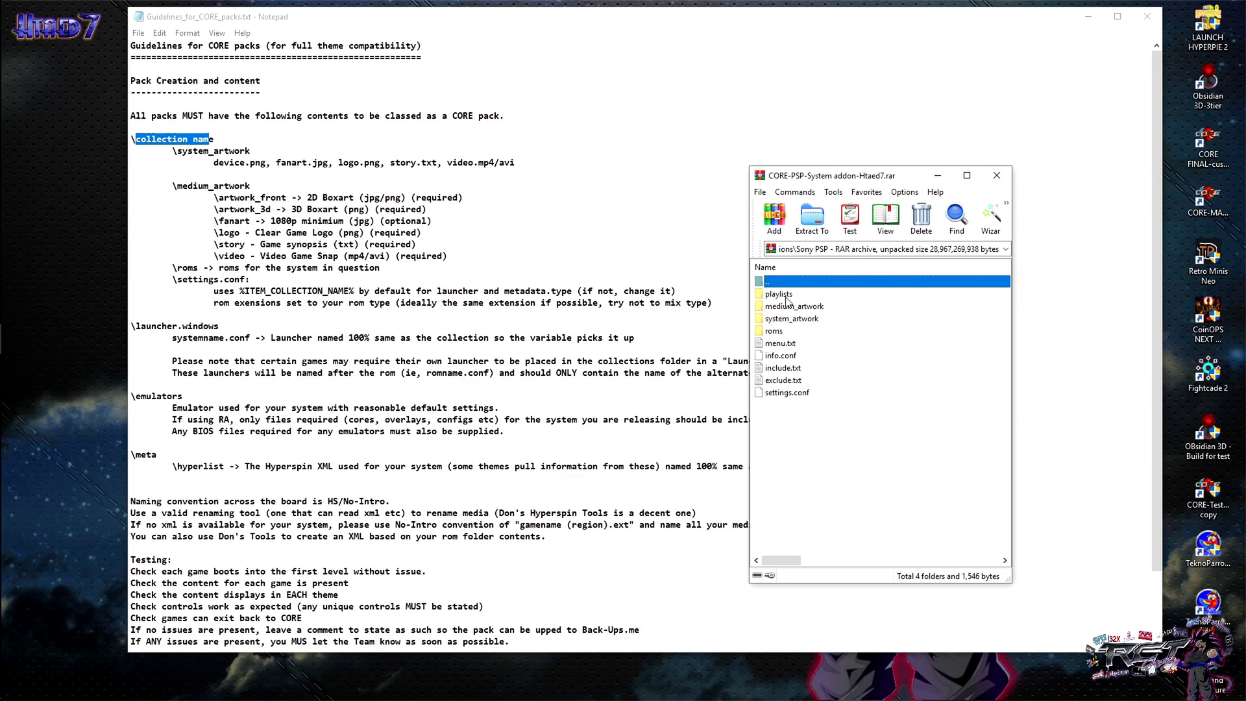
click(775, 331)
click(777, 317)
click(776, 307)
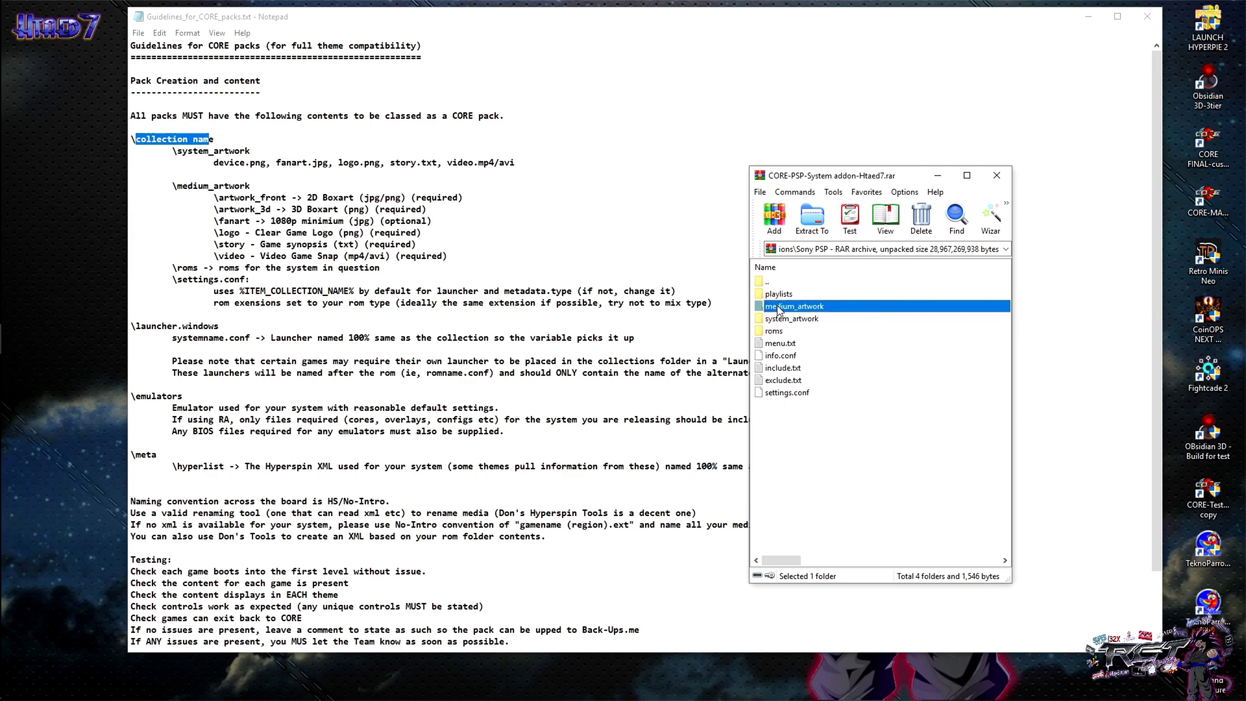
click(771, 393)
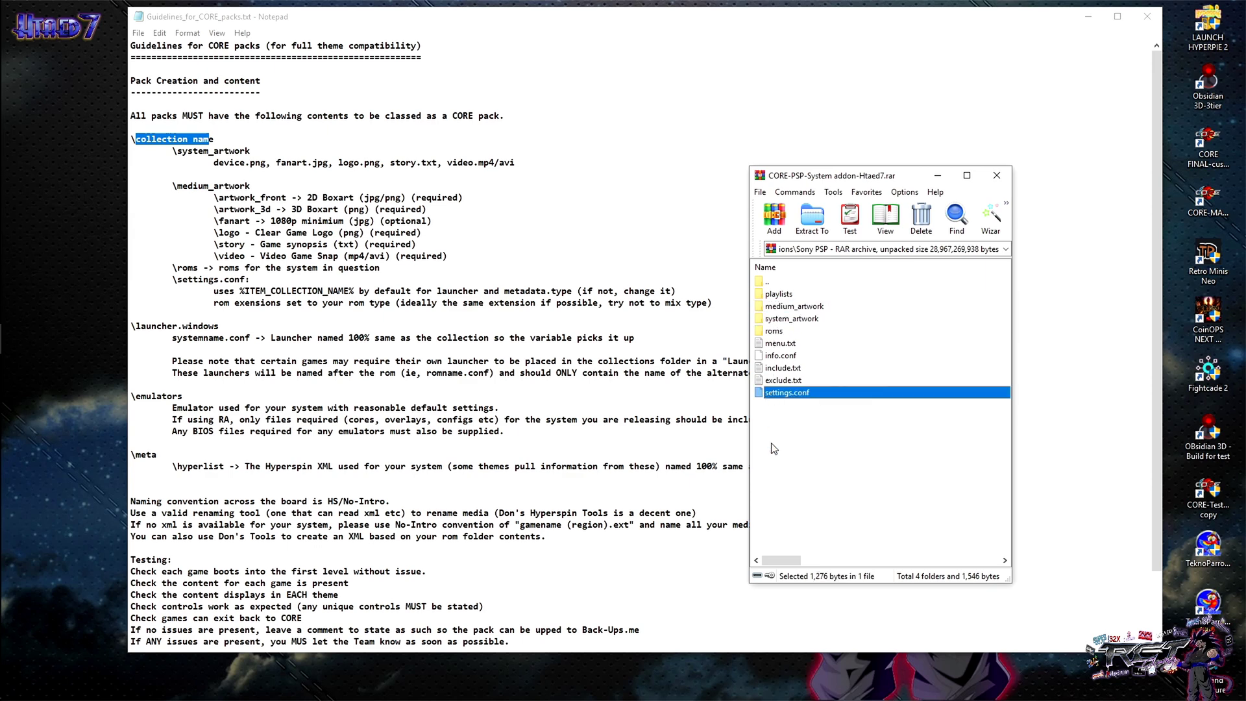
double_click(772, 283)
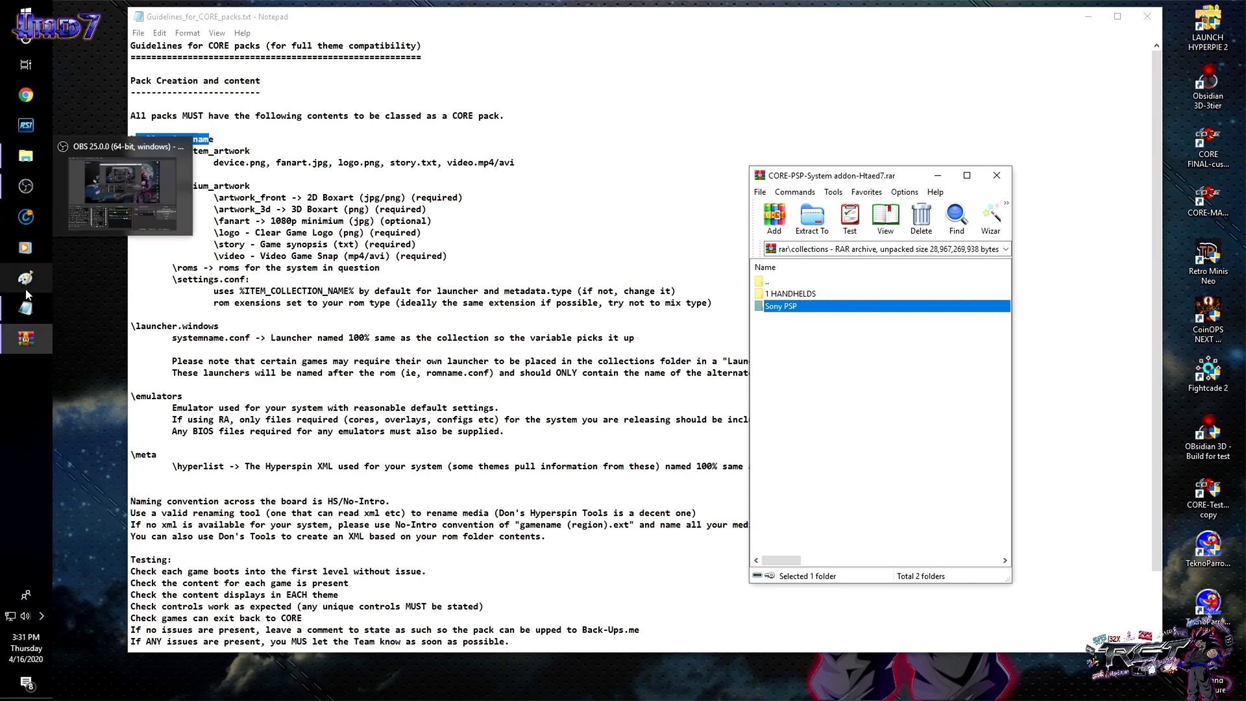
Bring up the E:\core builds\CORE FINAL-custom folder, place it beside the PSP archive, and open its collections folder
click(68, 157)
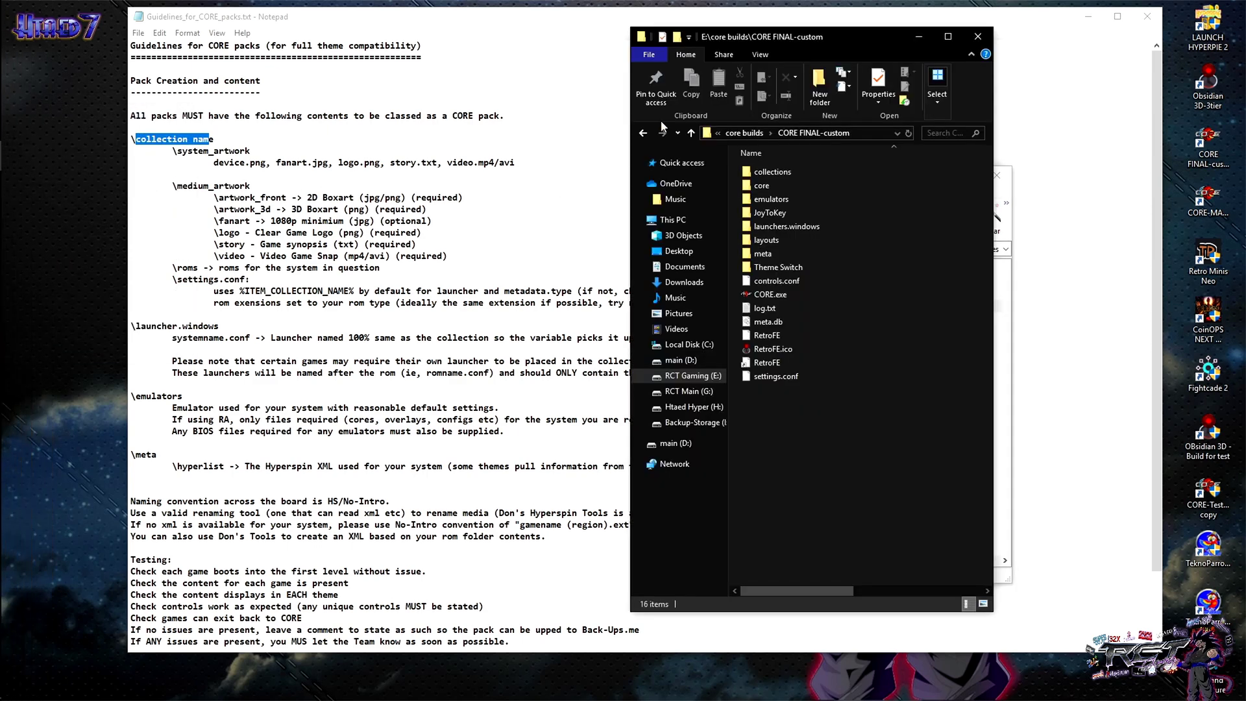
drag(745, 40, 414, 60)
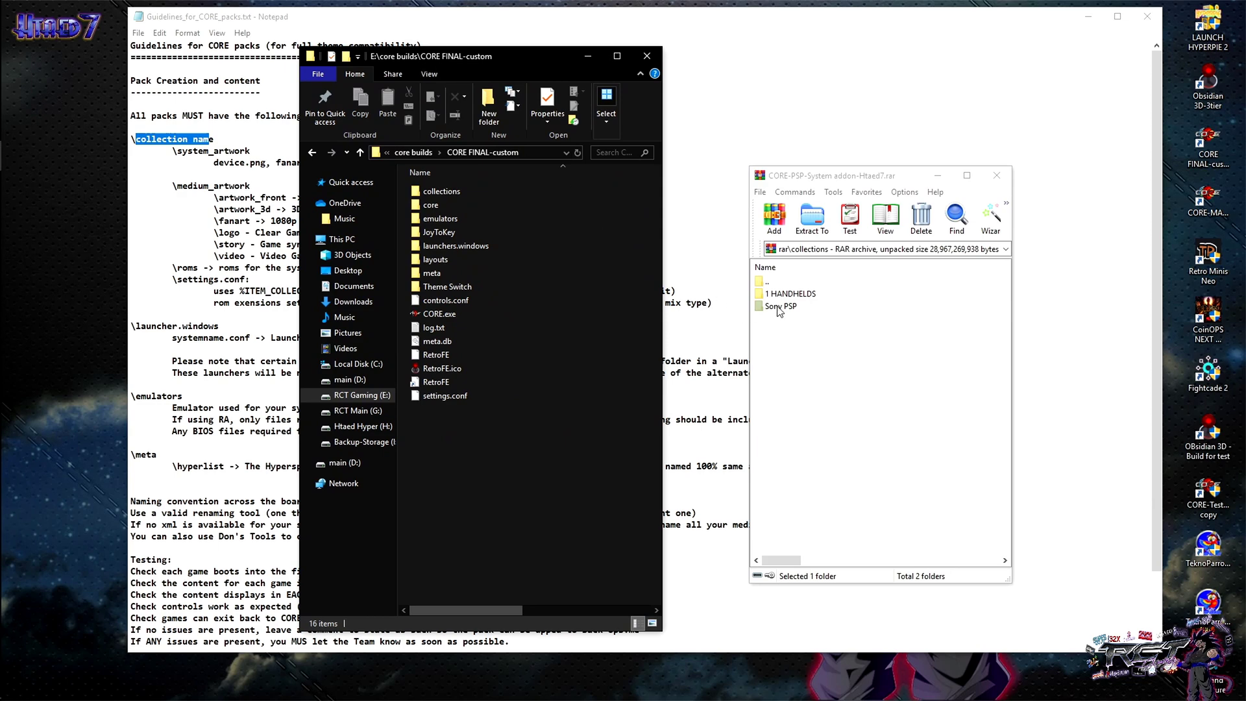
click(449, 194)
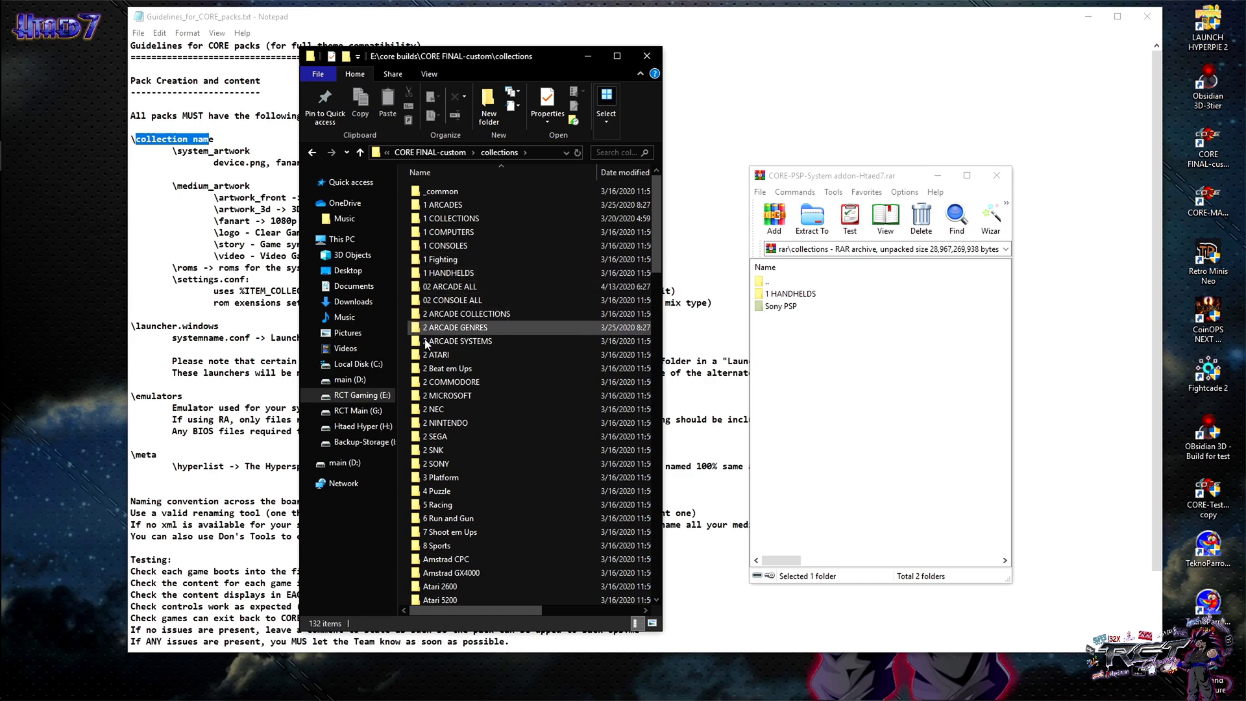
Open 1 HANDHELDS\menu in the CORE FINAL-custom collections, view the contents of Sony PSP.txt, and close the text file
double_click(445, 273)
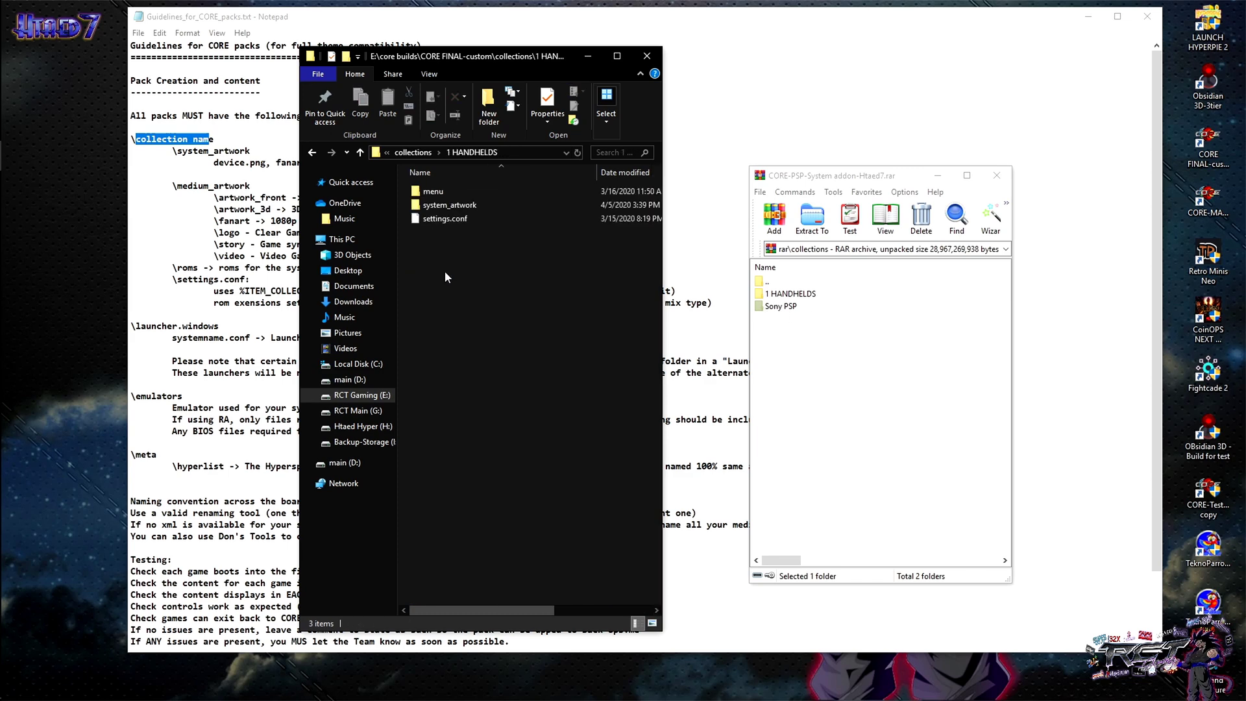
double_click(433, 193)
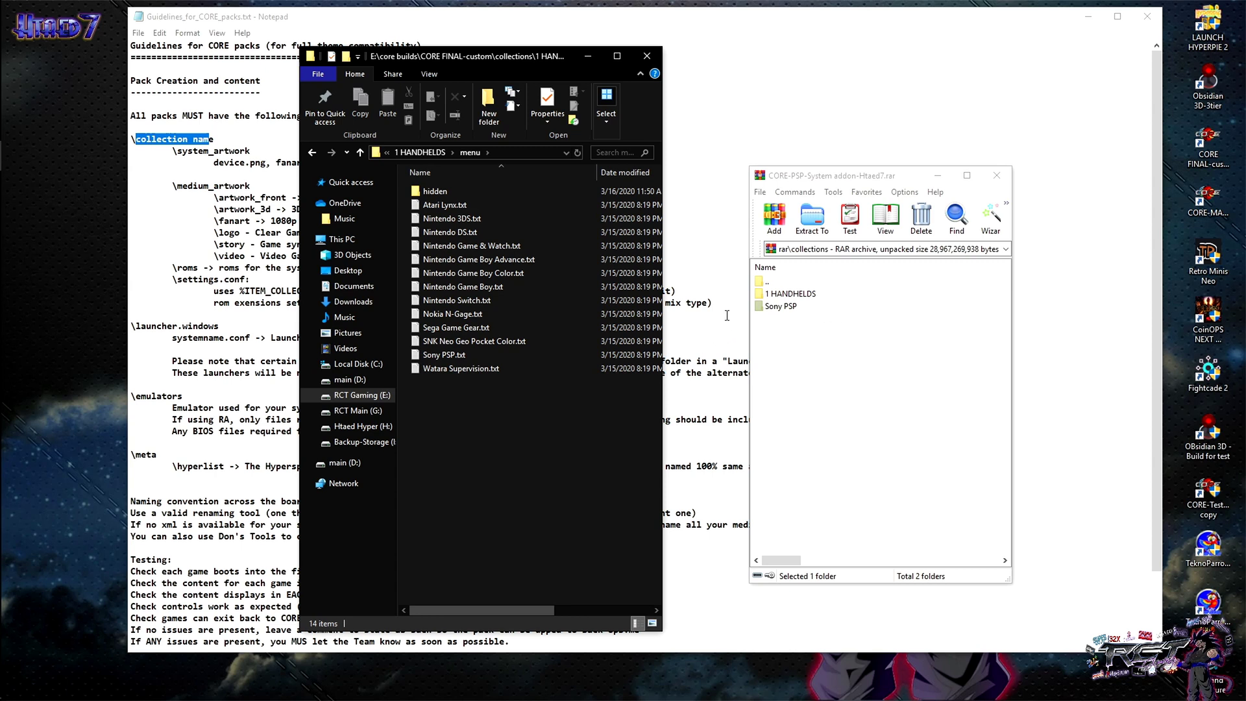
click(439, 361)
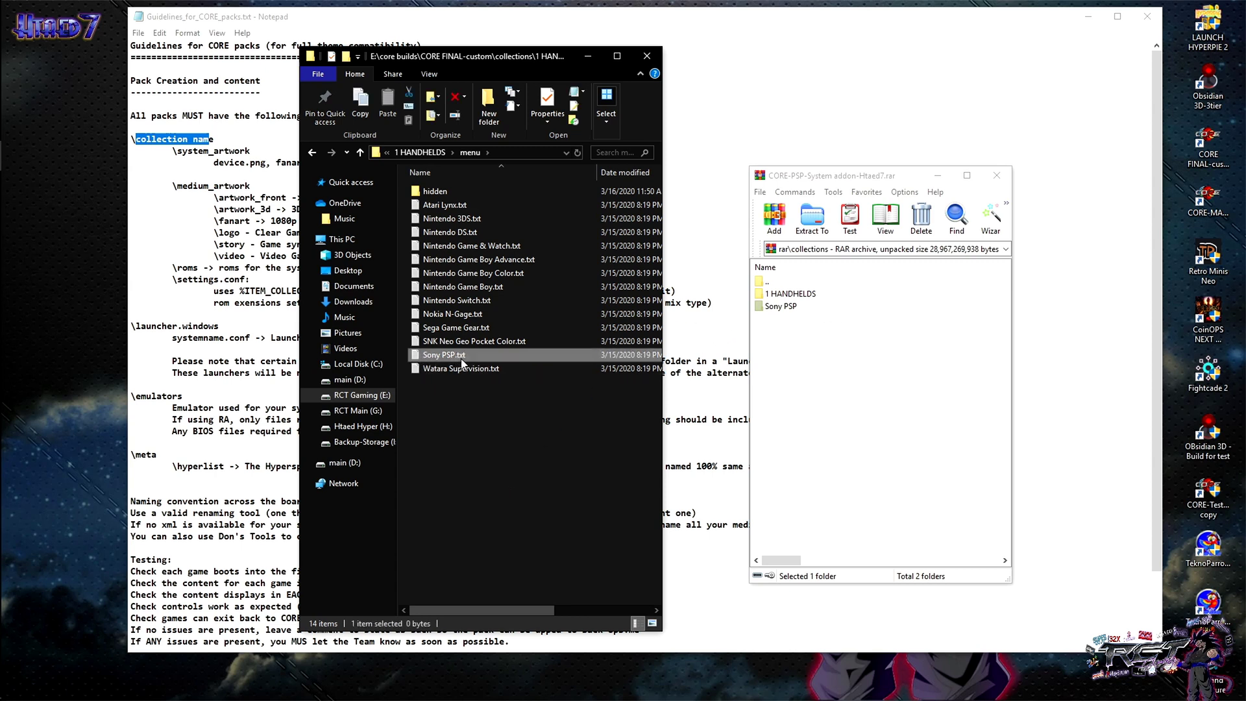
double_click(431, 358)
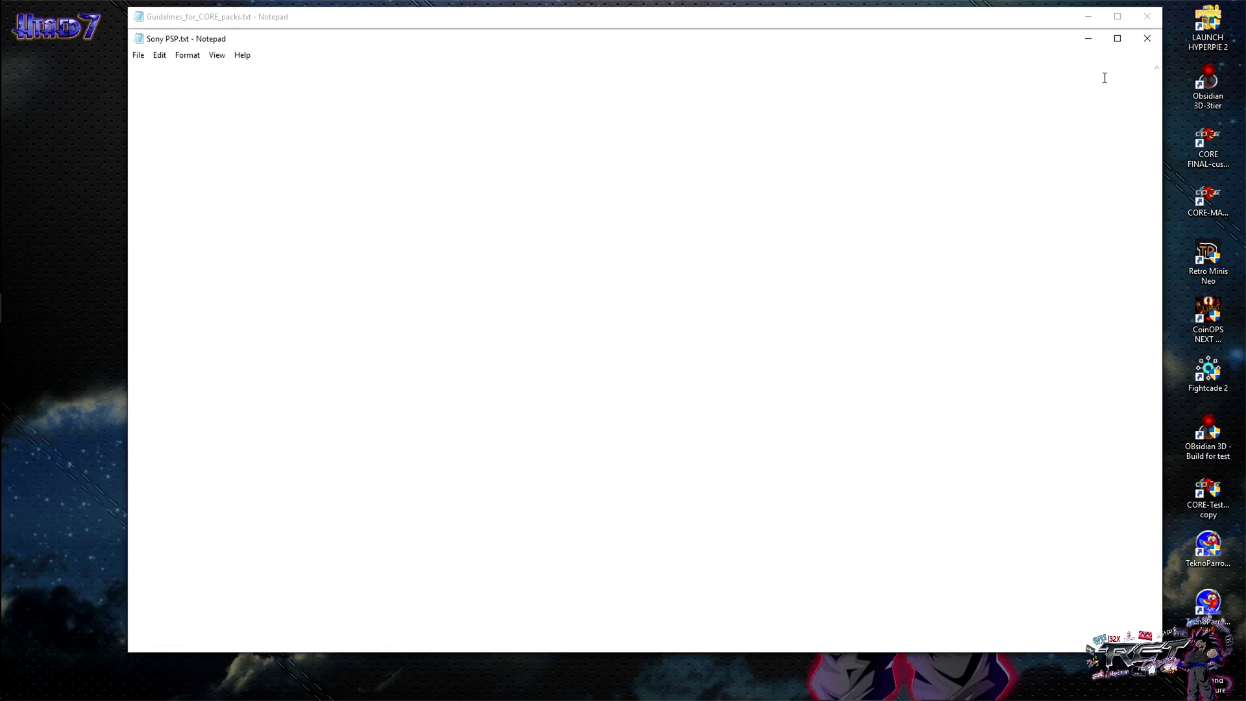
click(1159, 38)
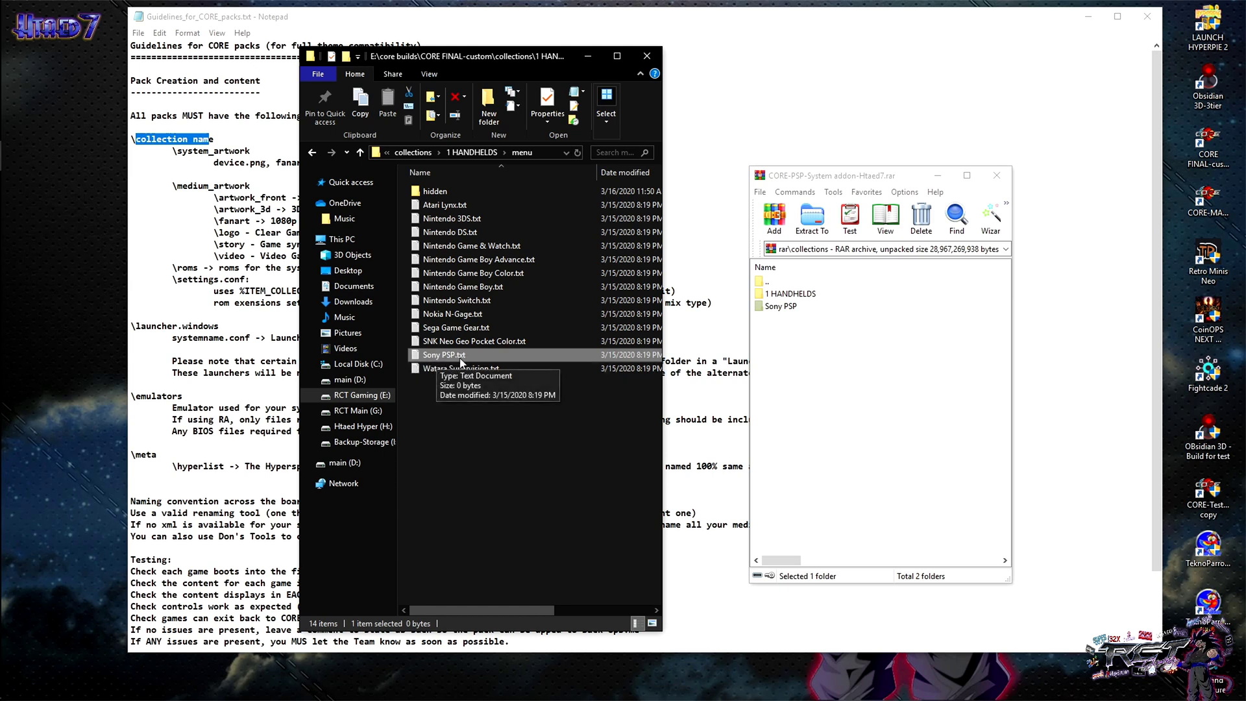
Open 1 HANDHELDS\menu in the PSP archive to view its Sony PSP.txt entry, and return to the archive's collections folder
click(786, 295)
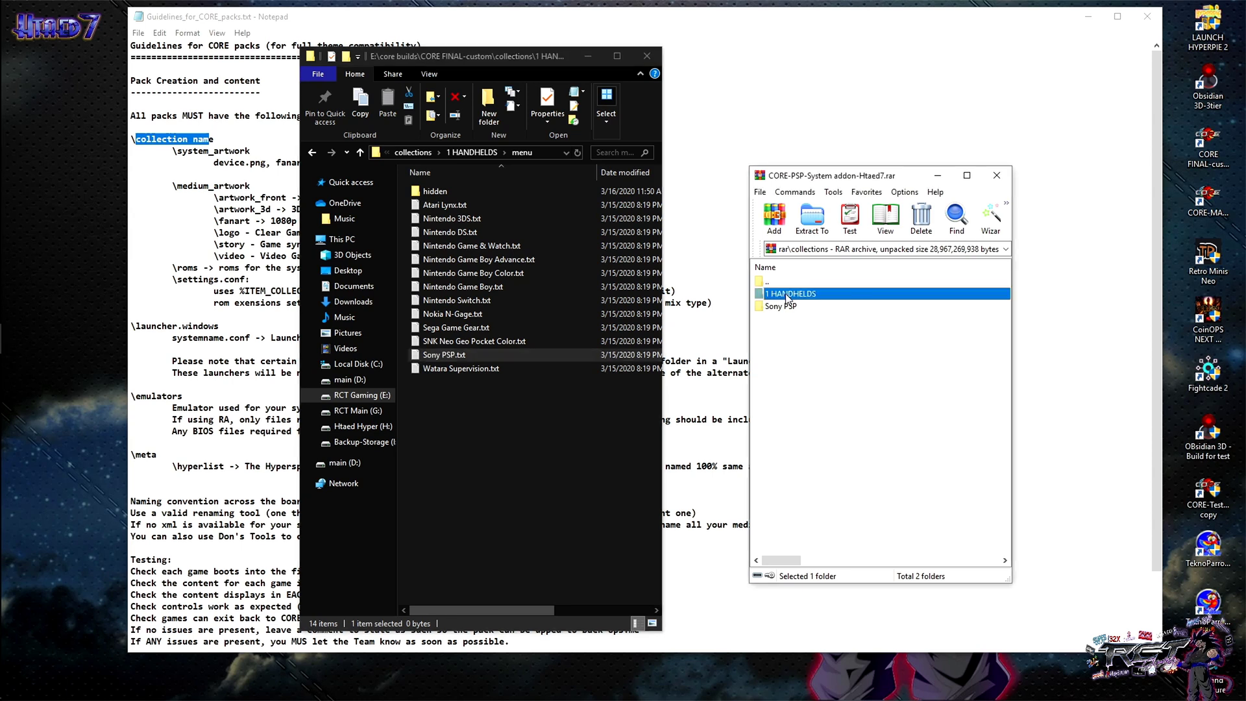
double_click(785, 294)
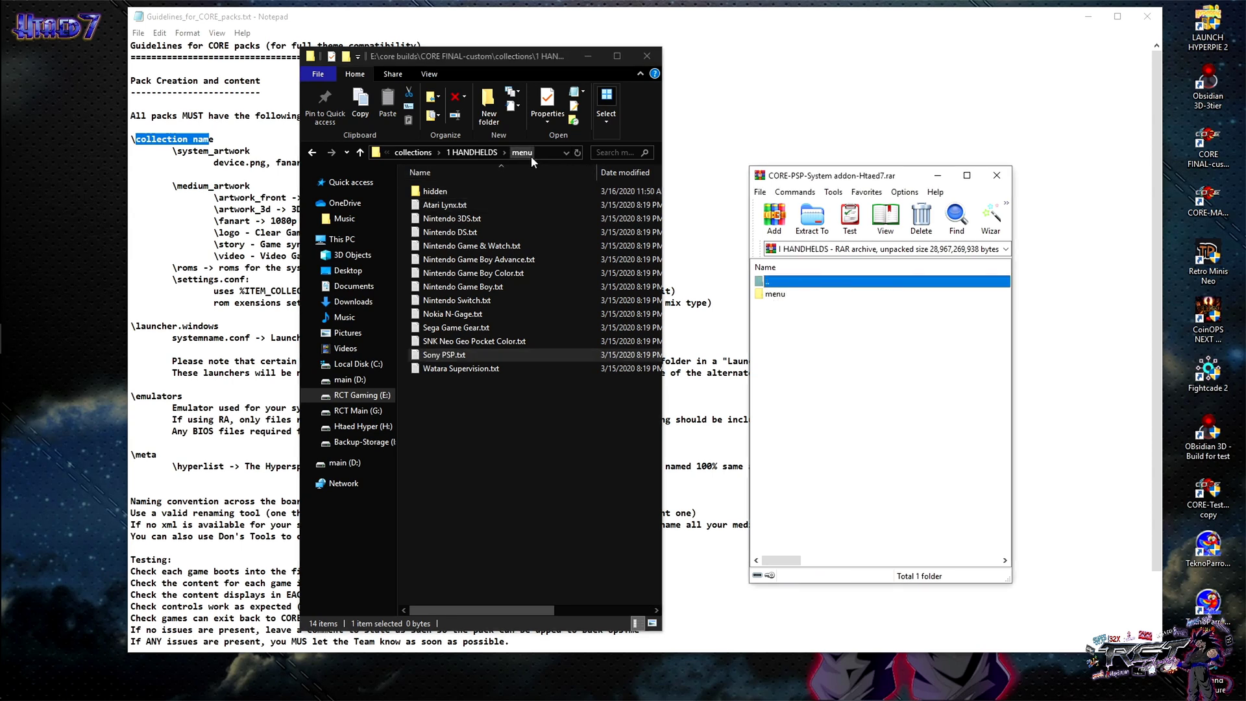
double_click(774, 295)
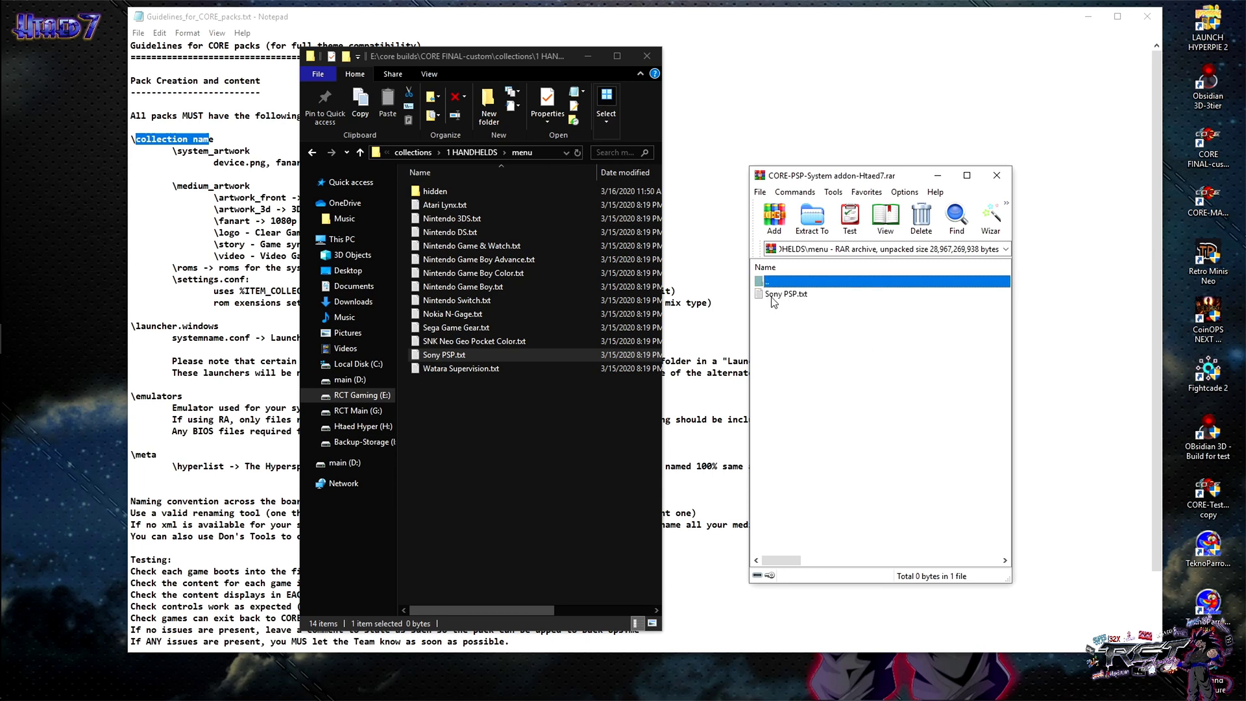
double_click(770, 283)
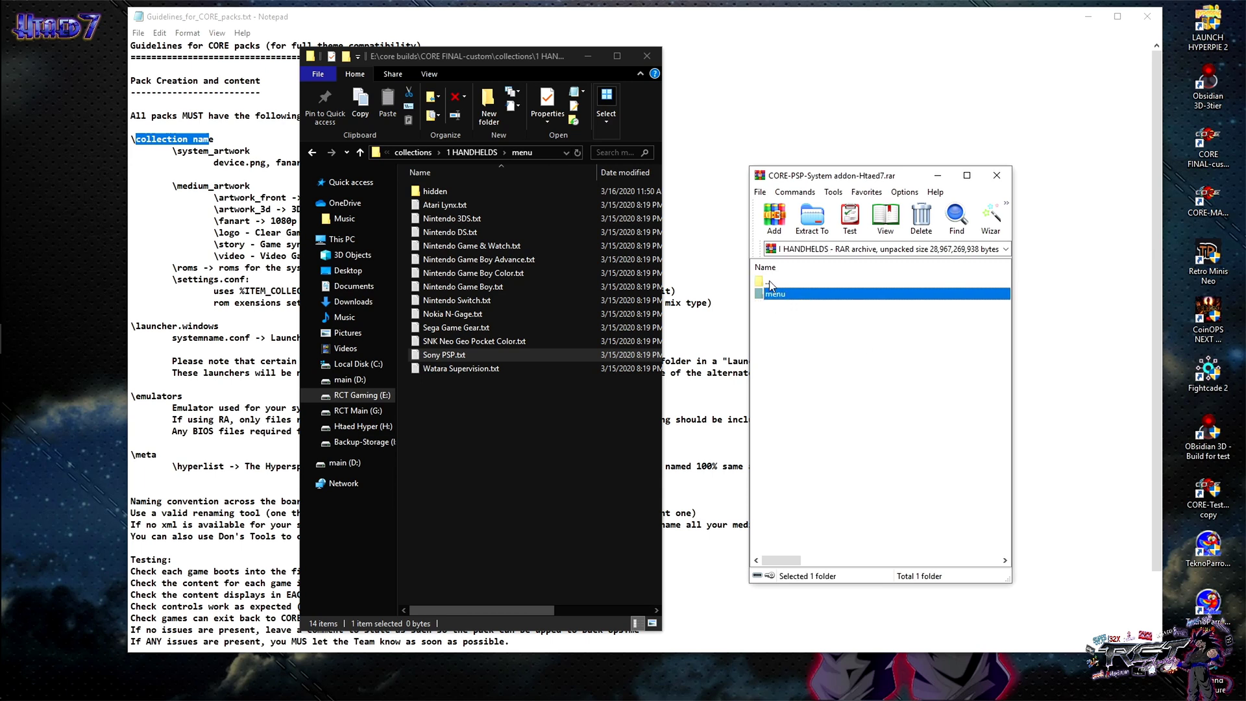
double_click(769, 284)
Open Sony PSP\medium_artwork in the archive, examine the box art file names in artwork_front, and return to medium_artwork
double_click(779, 307)
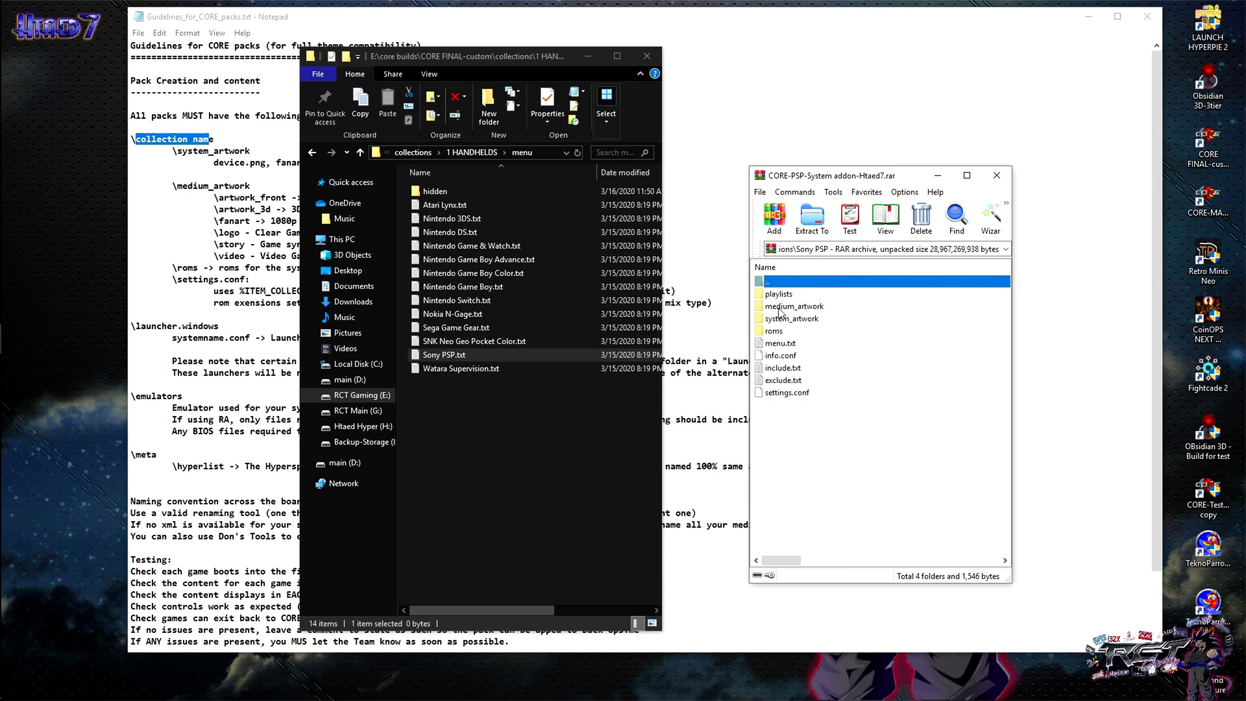
double_click(781, 307)
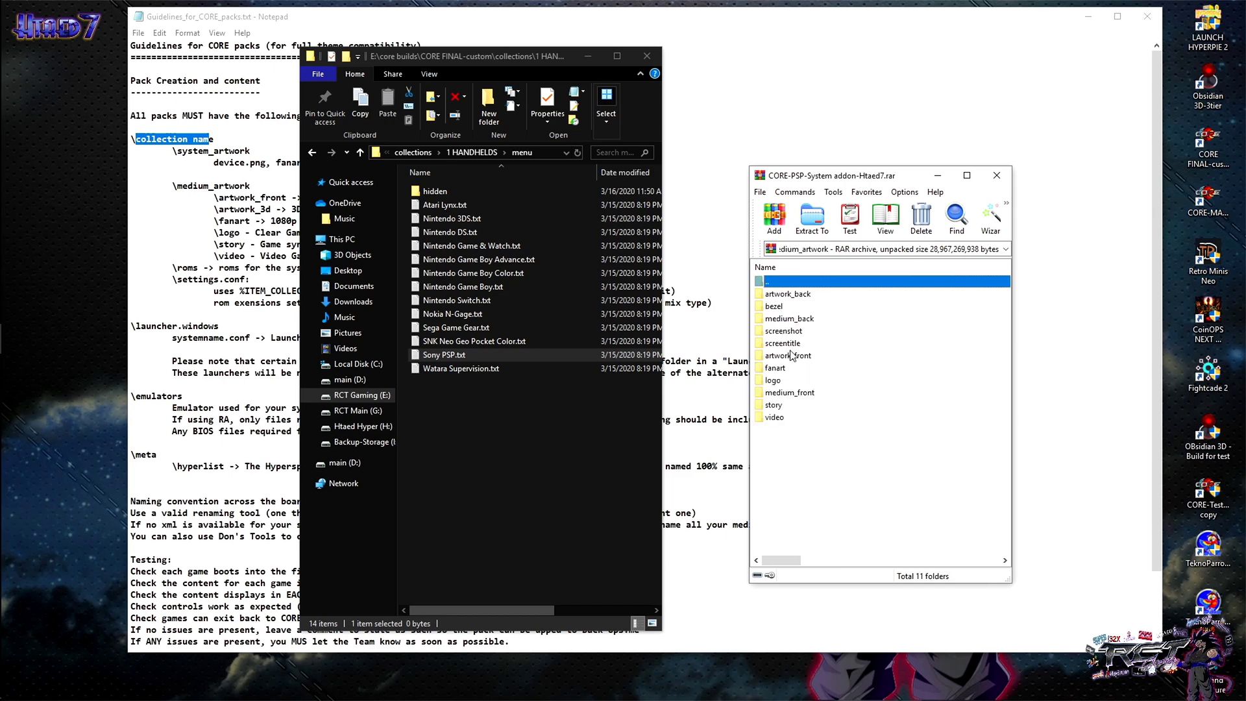
click(787, 357)
double_click(788, 356)
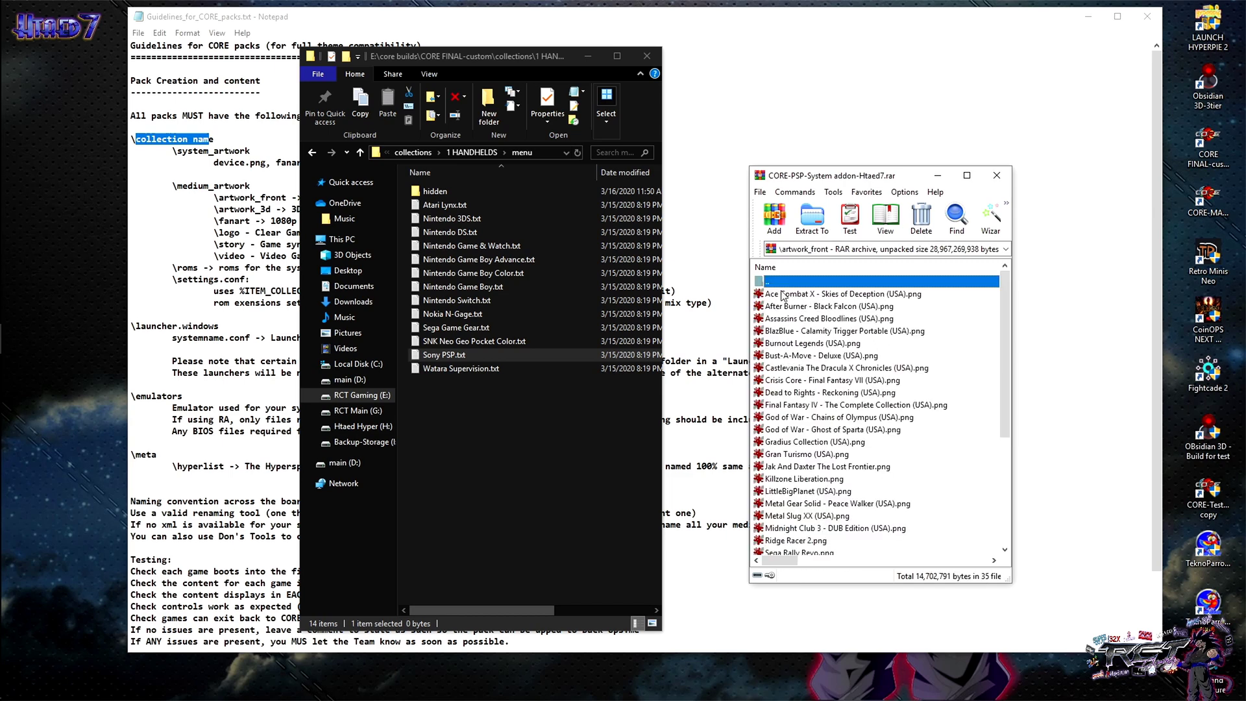
double_click(777, 288)
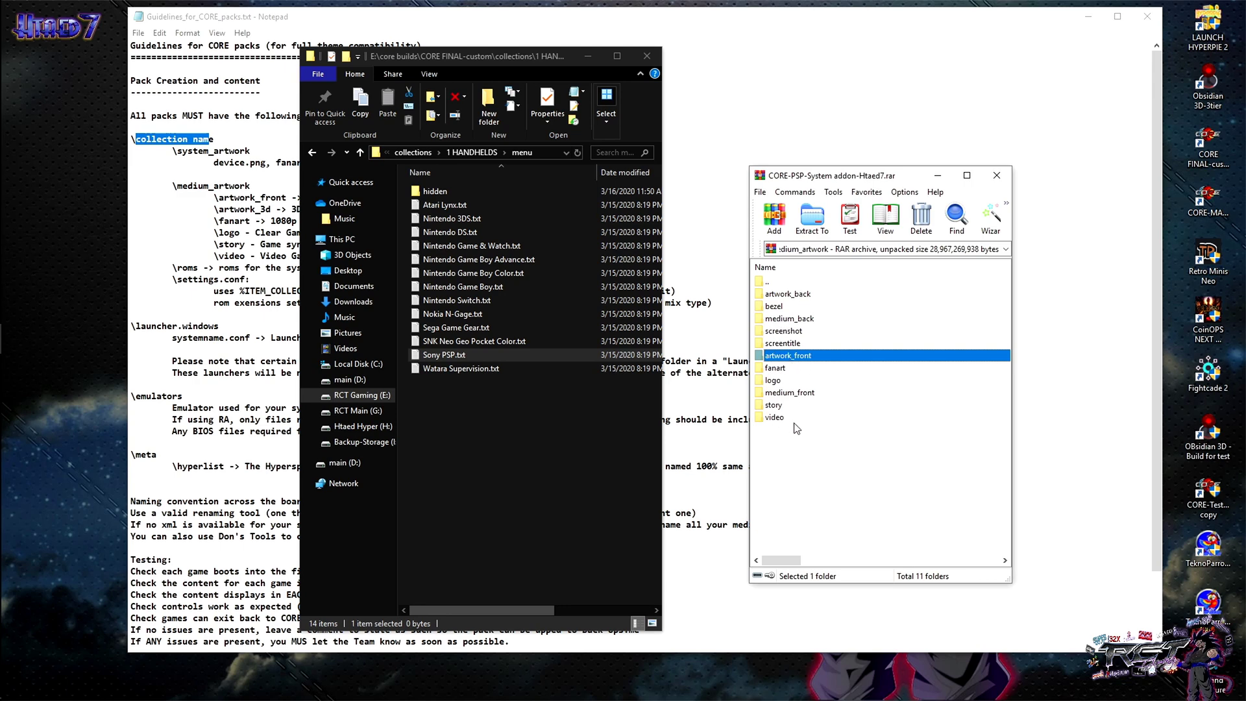
Examine the files in the story and video folders of the archive's medium_artwork, returning to medium_artwork after each
click(773, 409)
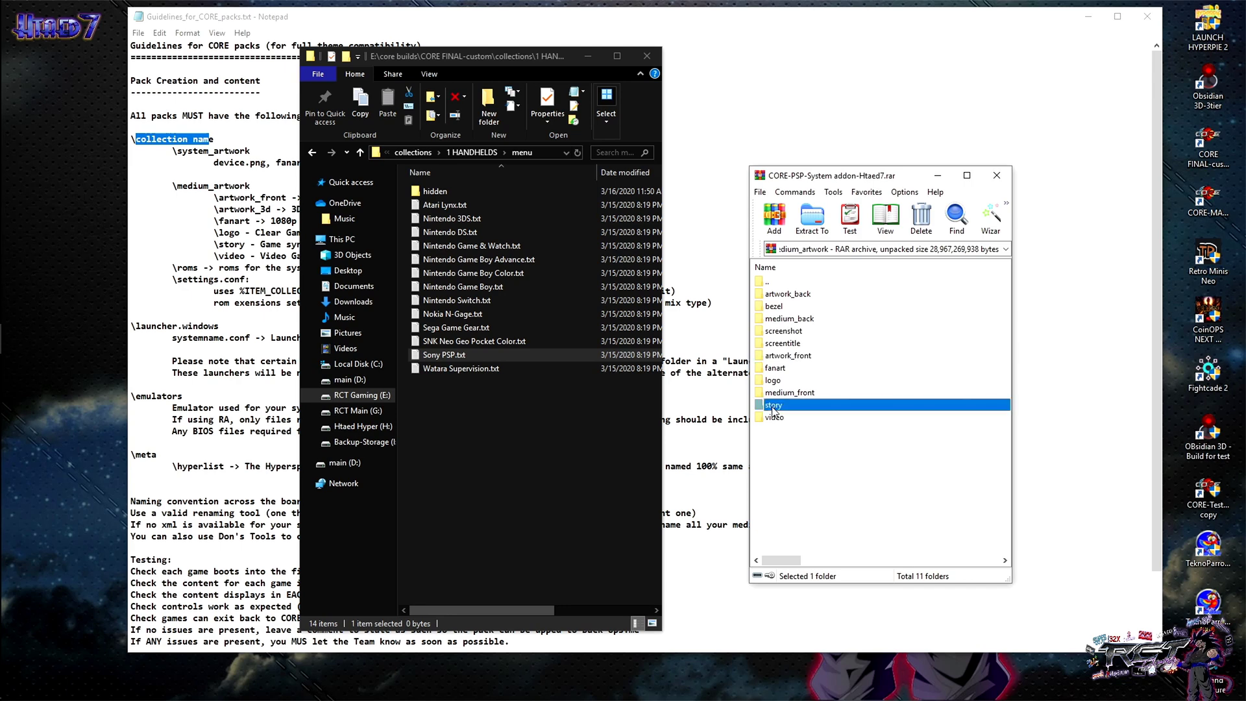
double_click(773, 408)
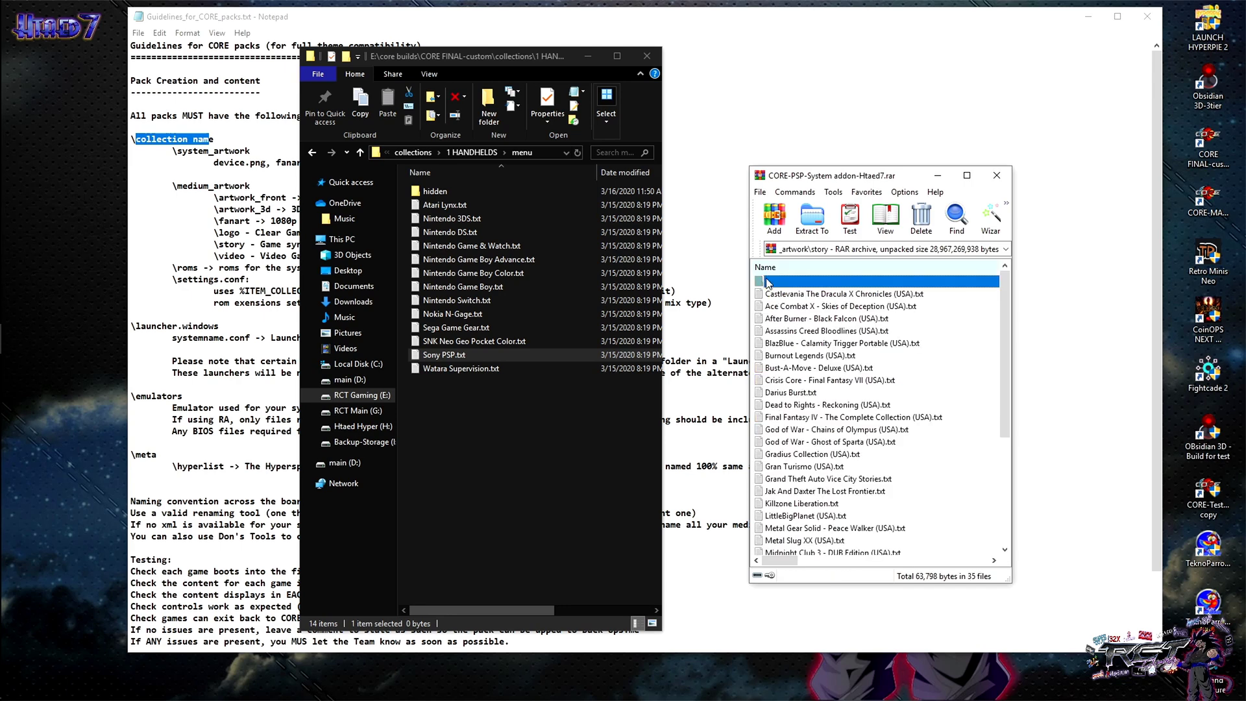
double_click(776, 284)
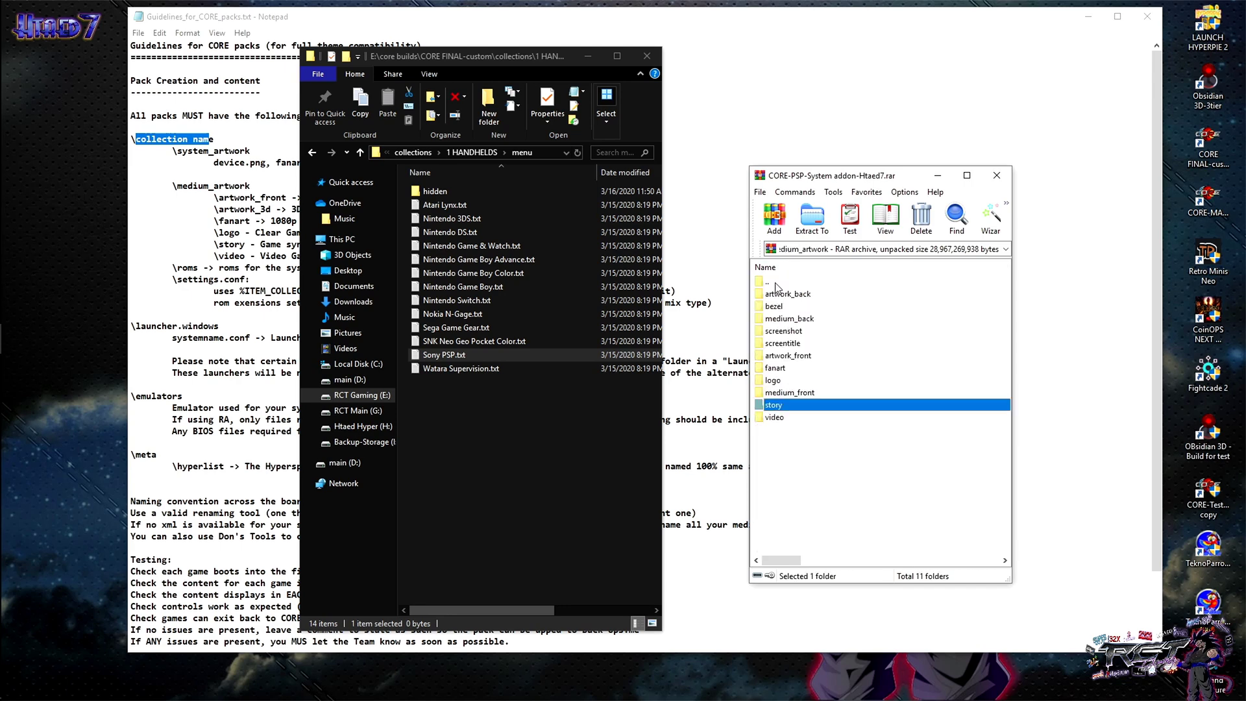
double_click(776, 417)
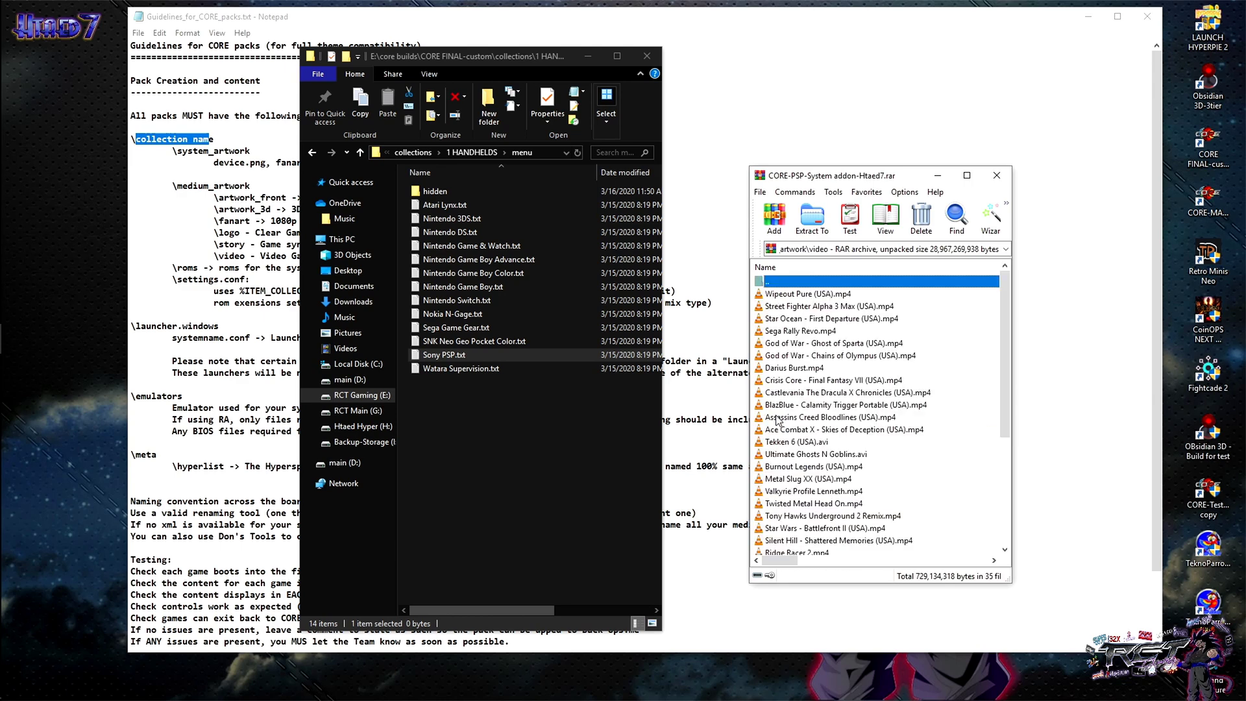
double_click(778, 283)
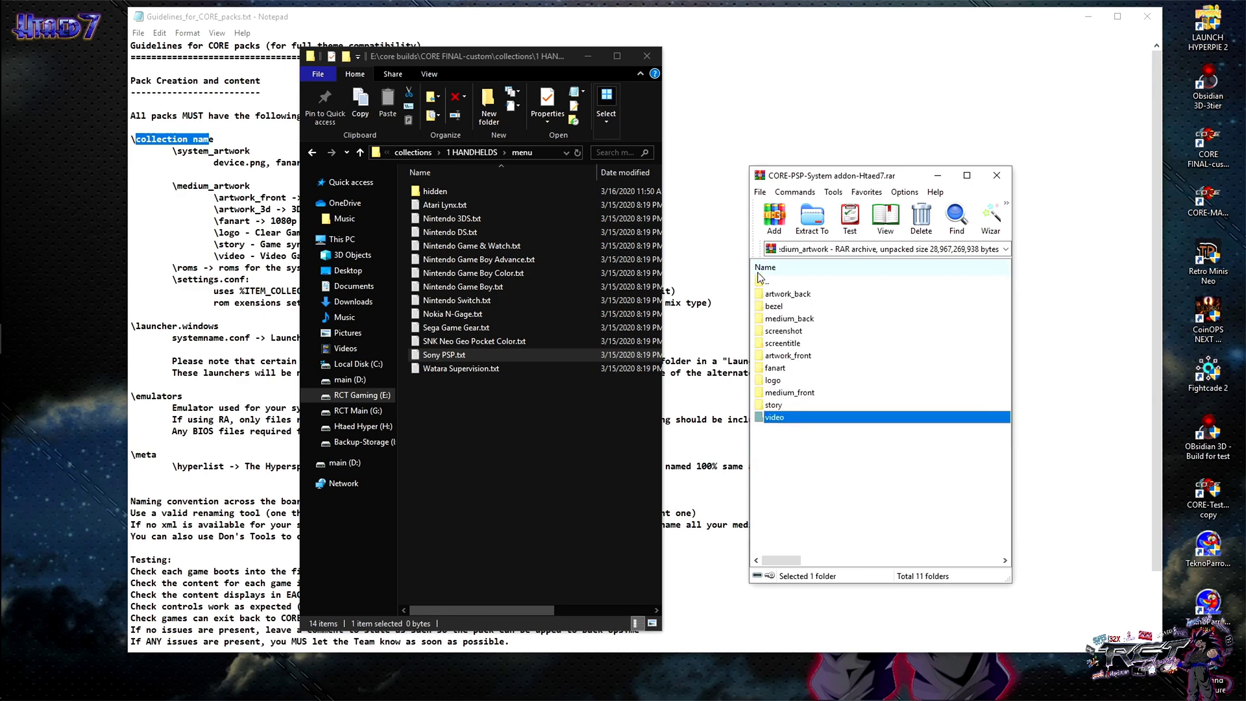
Examine the image names and file format in the archive's fanart folder, and return to medium_artwork
double_click(769, 369)
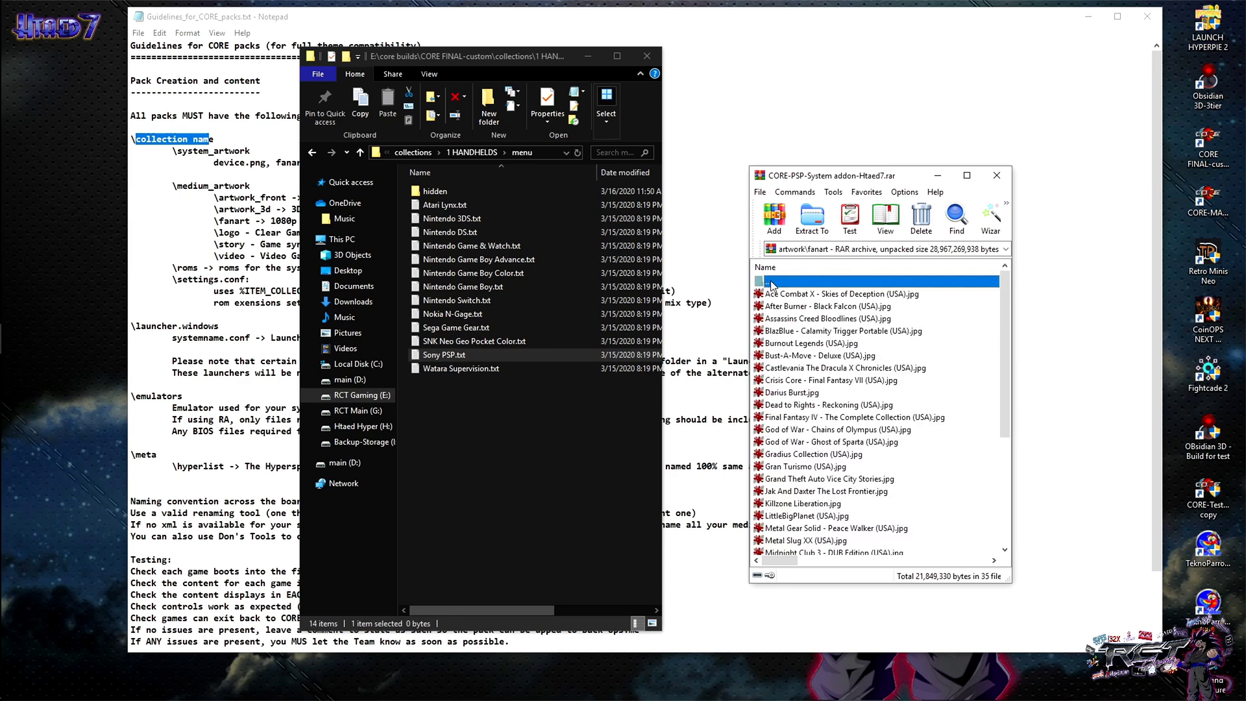
double_click(772, 286)
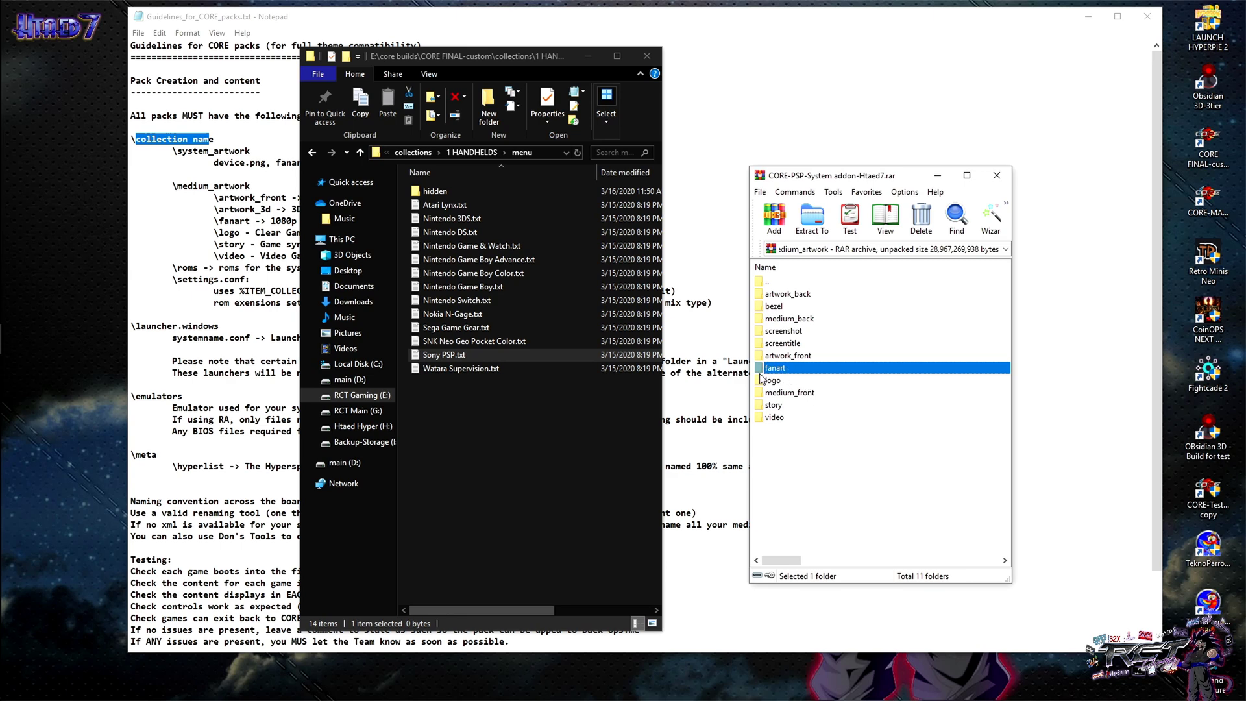
double_click(804, 370)
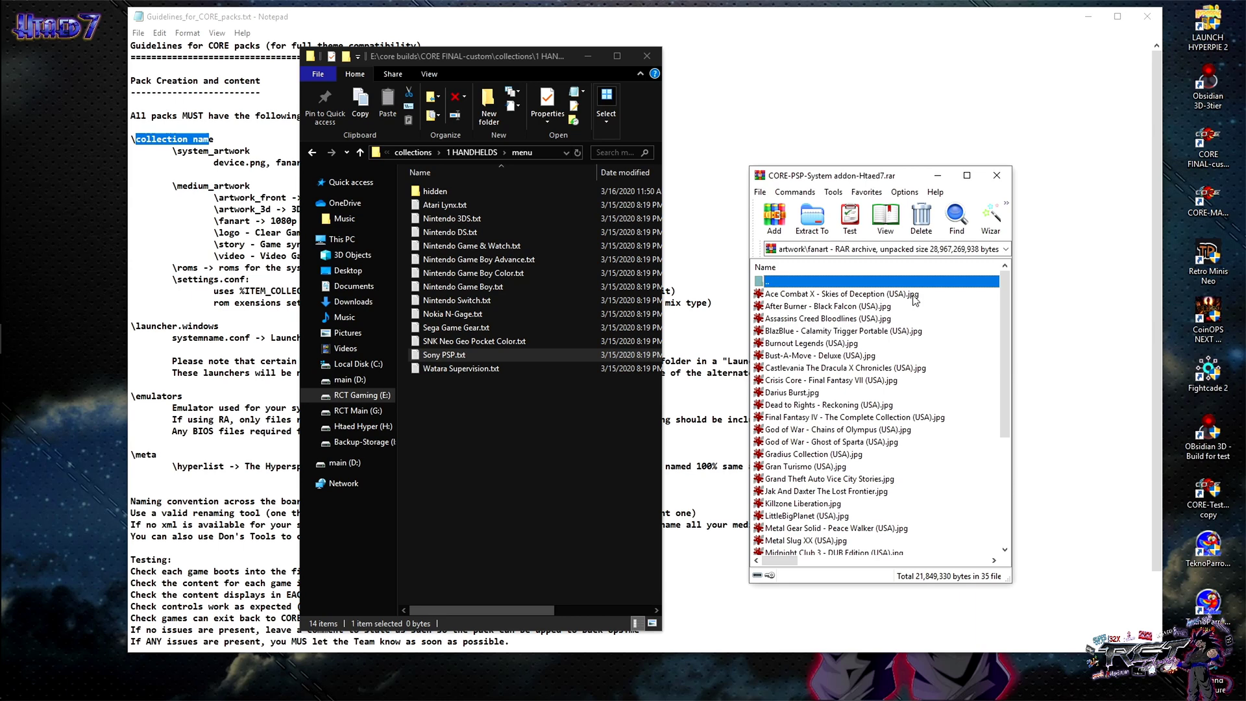
double_click(778, 285)
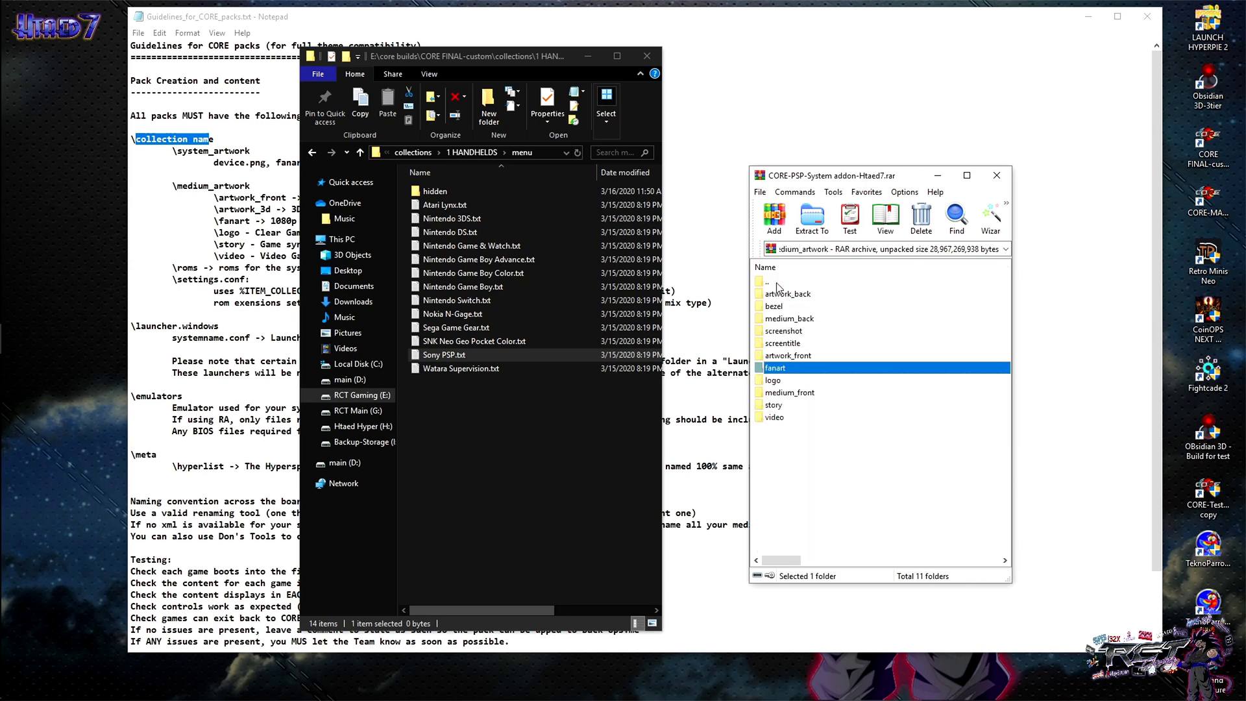
Look through the game logo images in the archive's logo folder and return to medium_artwork
double_click(774, 381)
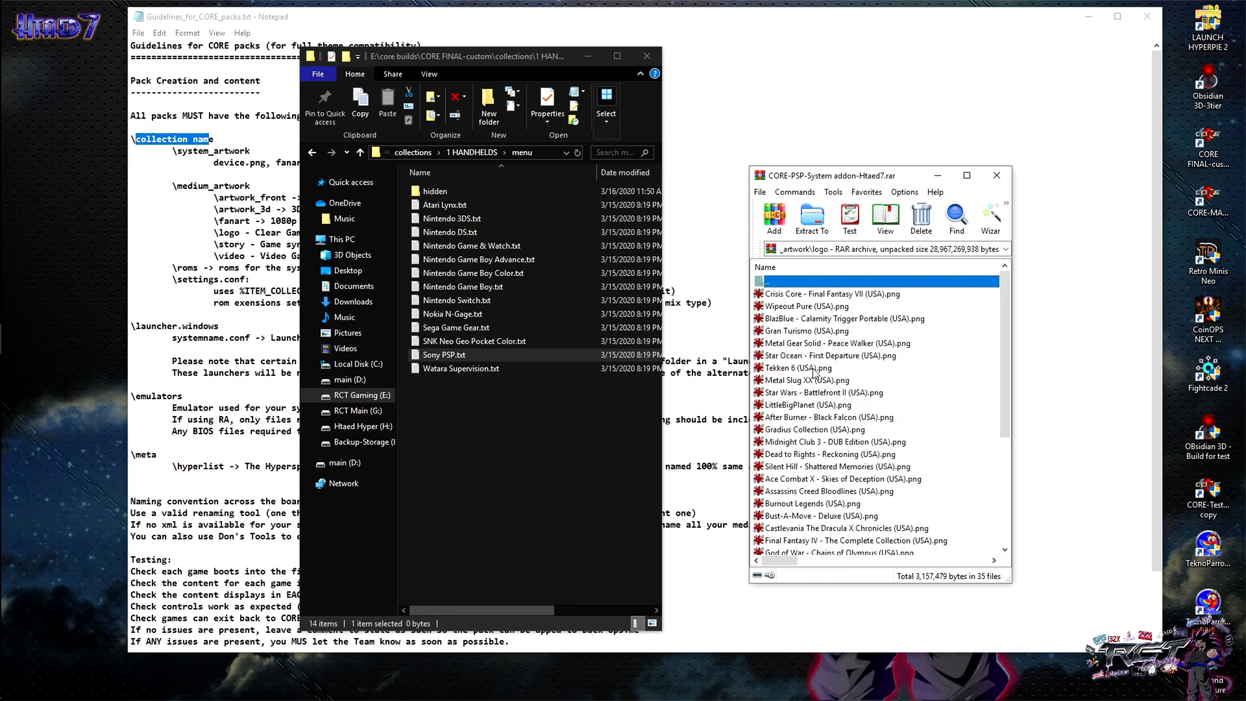
scroll(813, 372, down, 5)
scroll(813, 372, up, 3)
scroll(812, 372, up, 2)
double_click(785, 283)
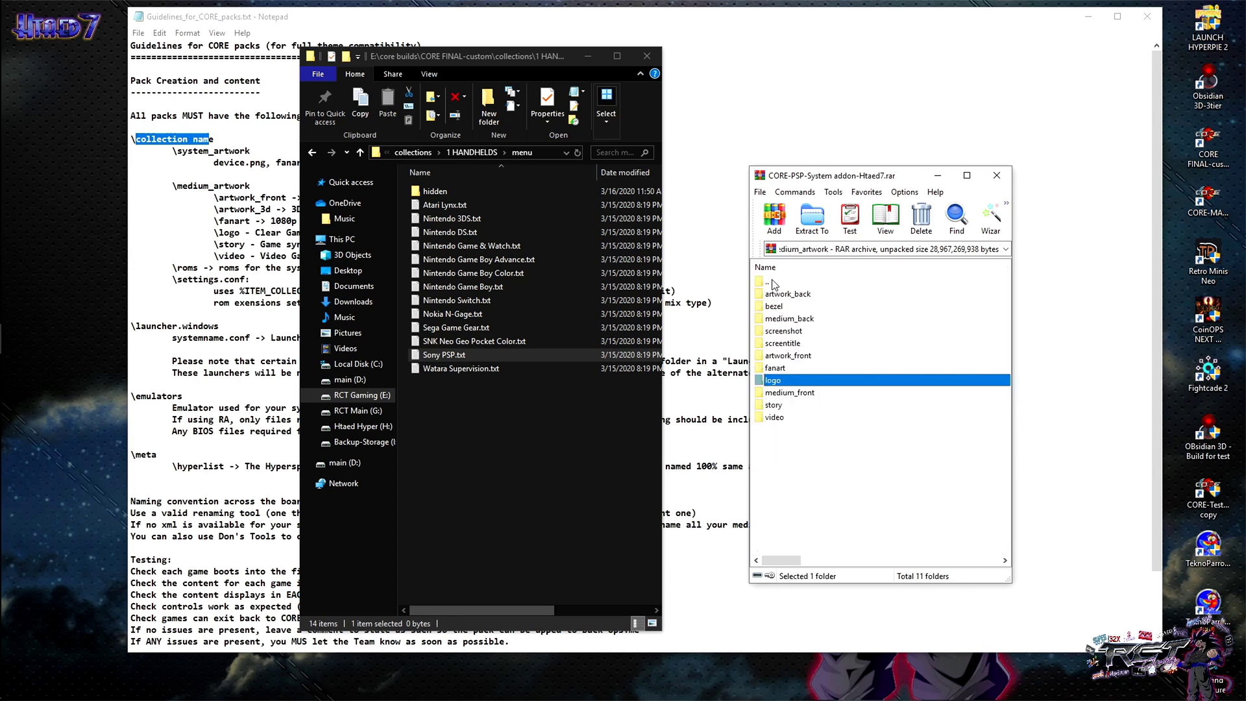
Go back to the archive's Sony PSP folder, point out settings.conf, and return to the archive's top level
double_click(767, 283)
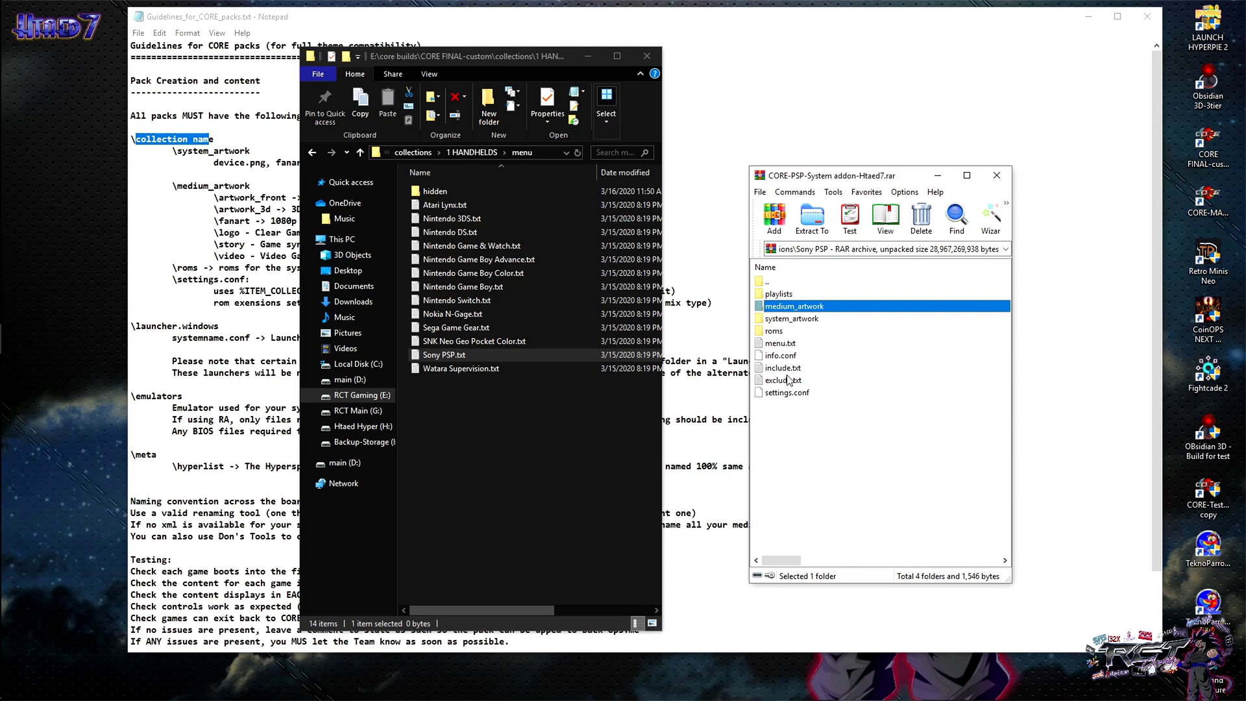
click(785, 394)
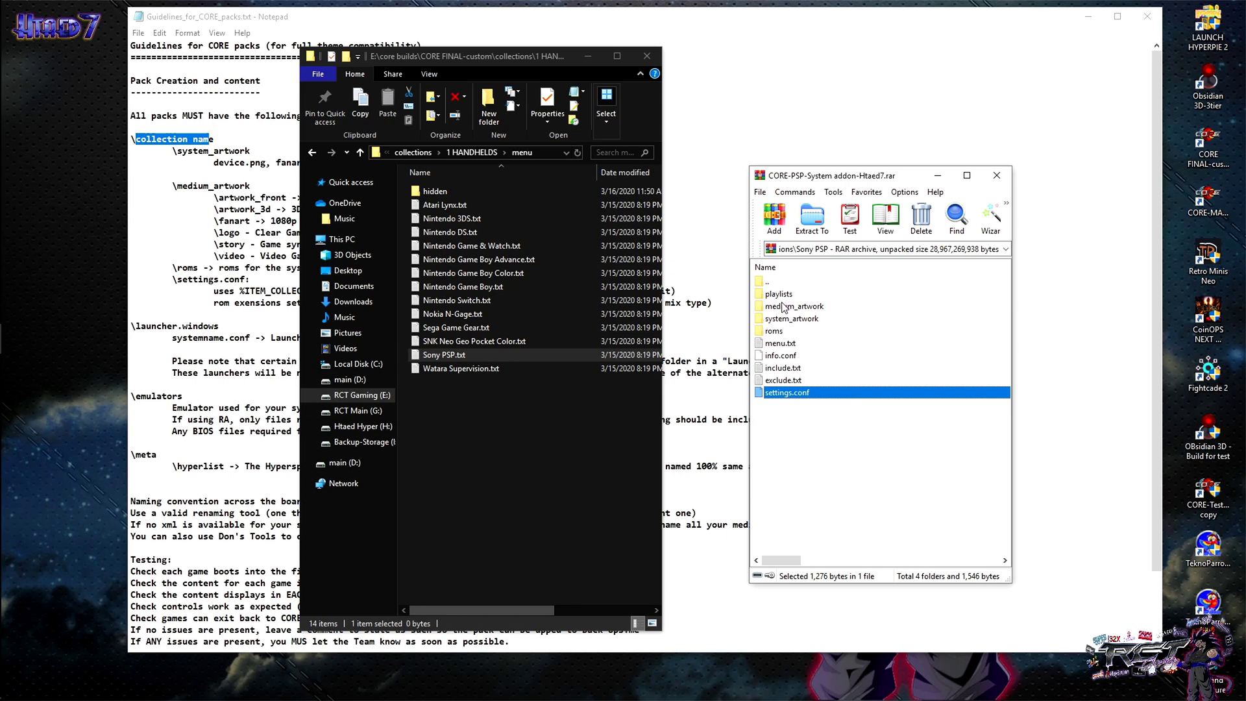
double_click(769, 284)
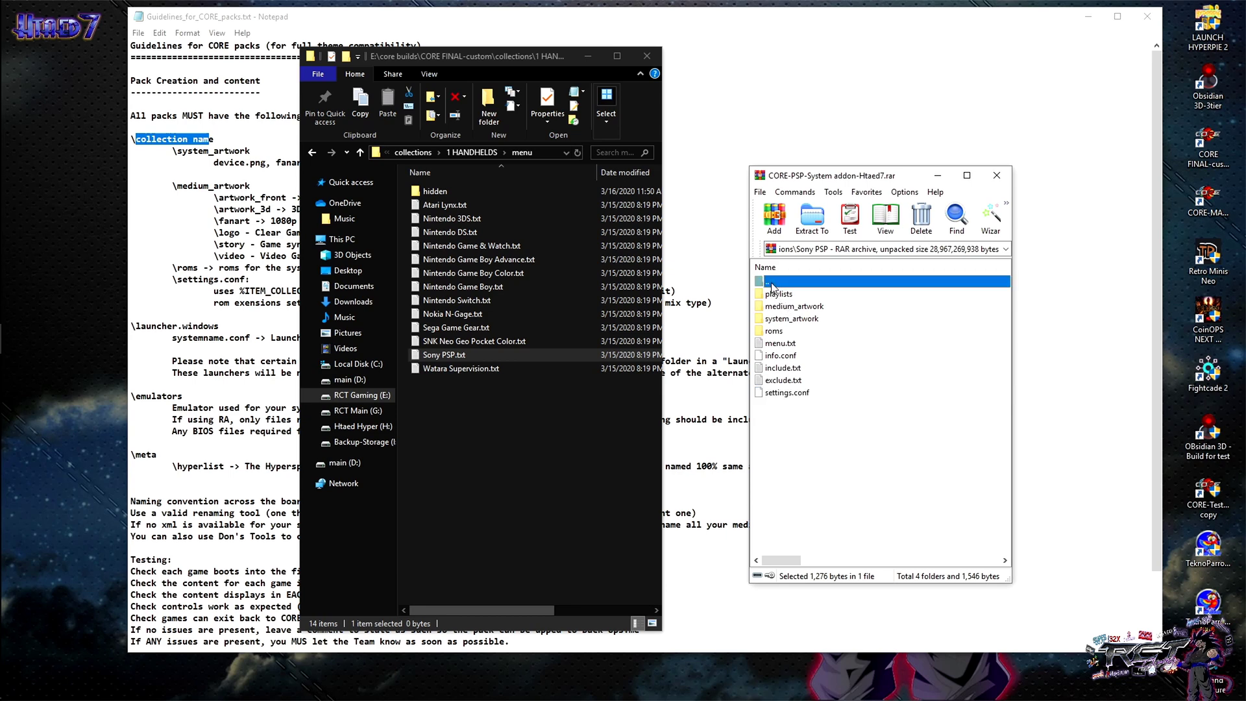
double_click(774, 283)
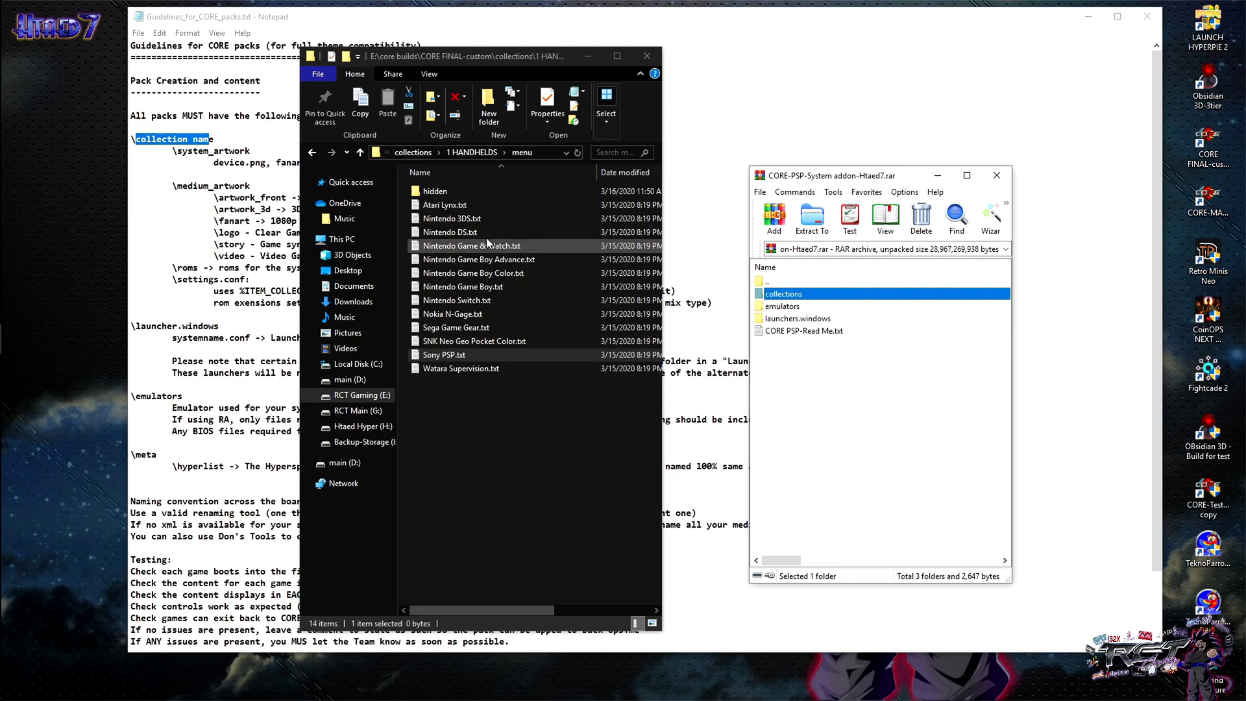
Go back to the CORE FINAL-custom folder, view the build's emulators folder, and return to CORE FINAL-custom
click(412, 152)
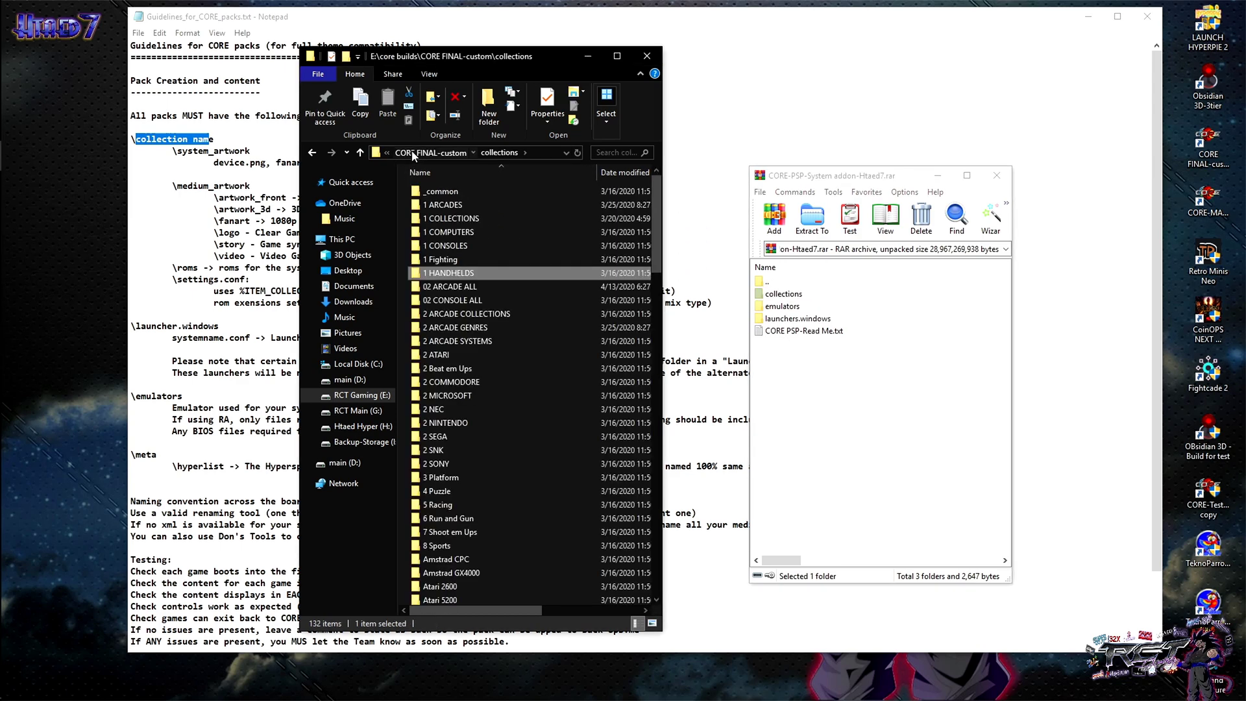
click(413, 151)
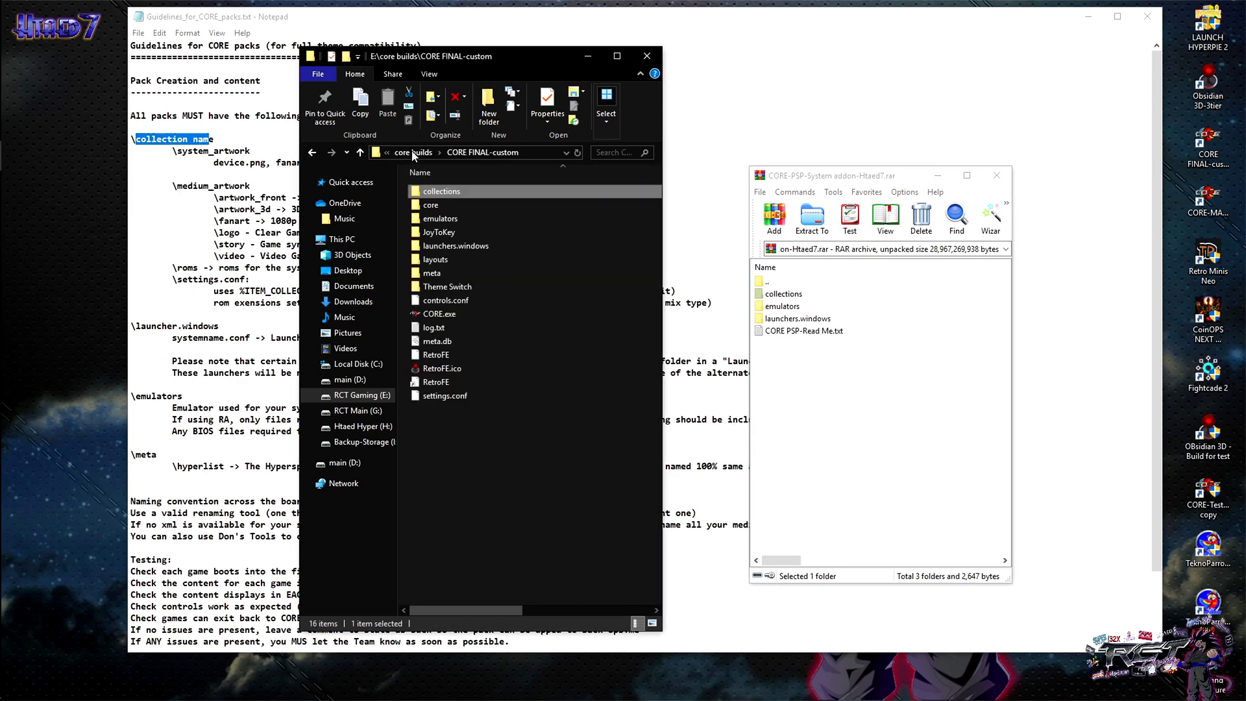
double_click(445, 219)
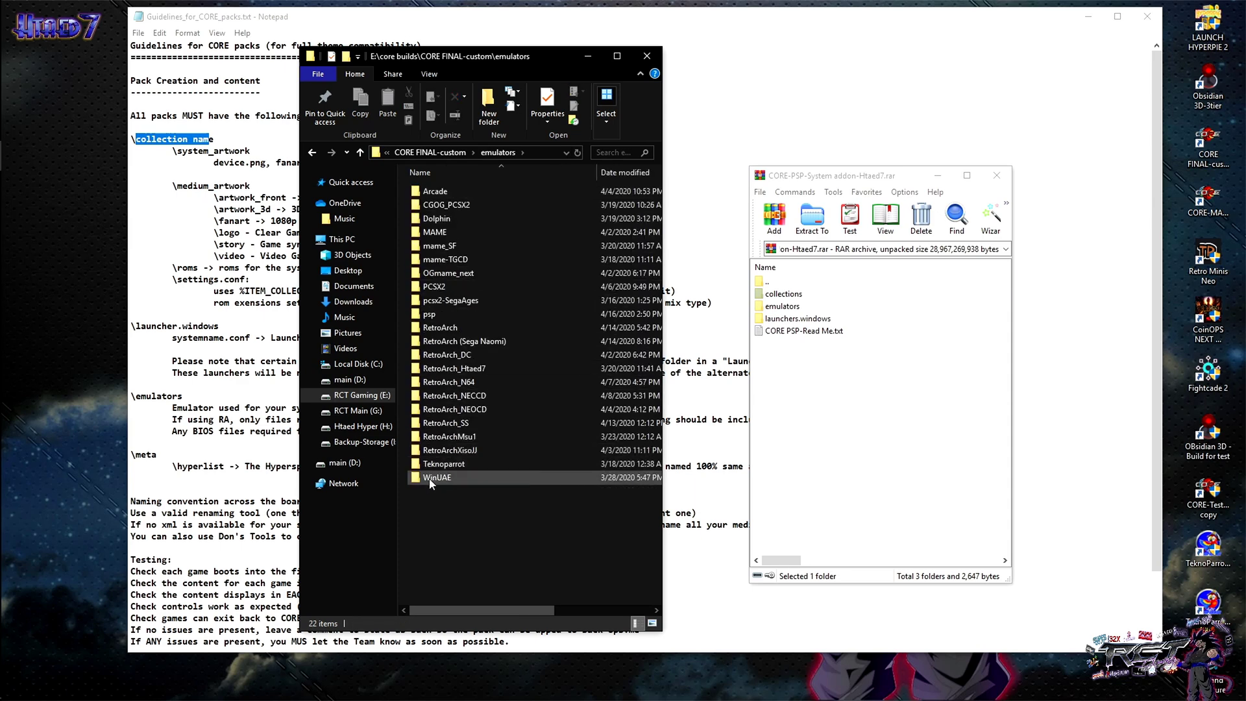
click(429, 152)
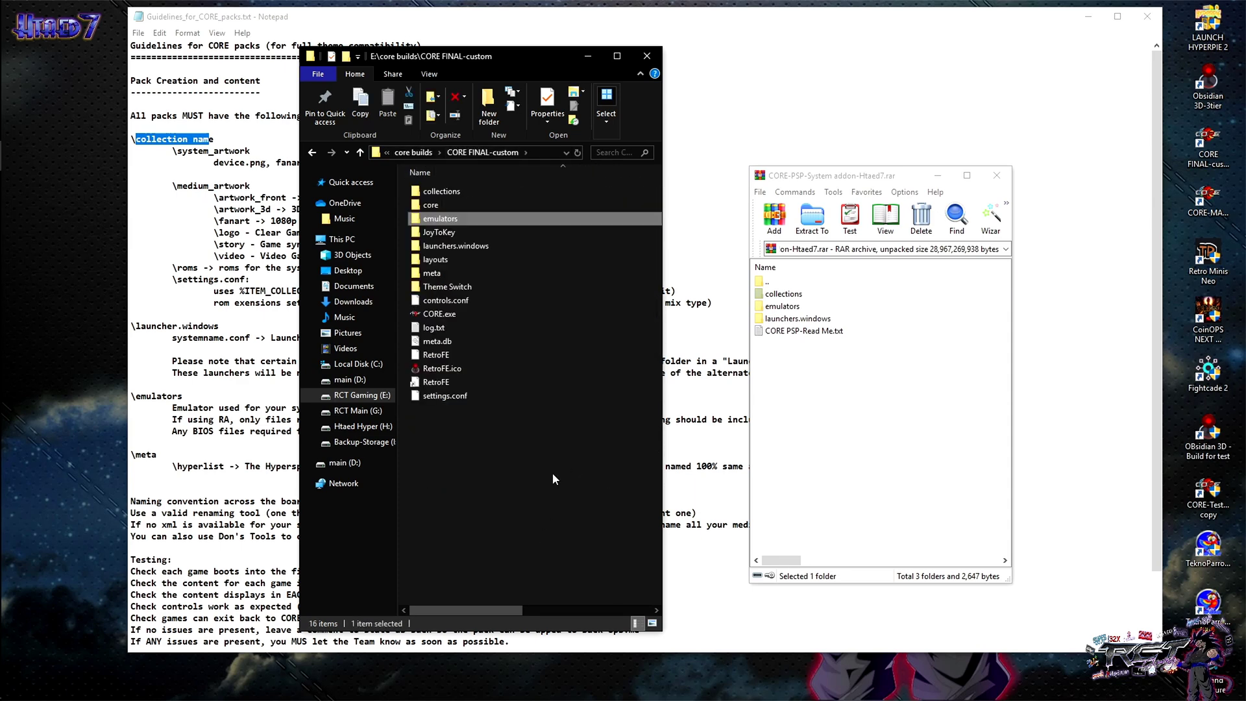
View the psp folder inside the archive's emulators folder, return to the archive's top level, and close the archive
double_click(784, 305)
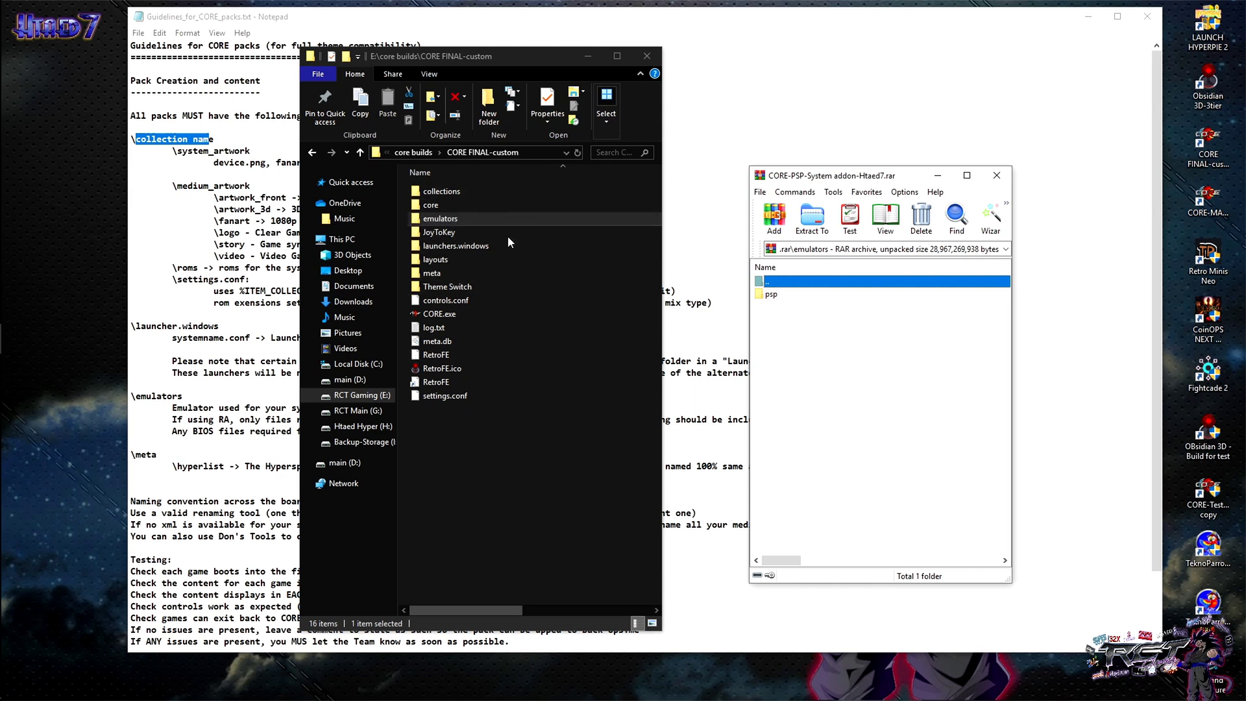
double_click(776, 284)
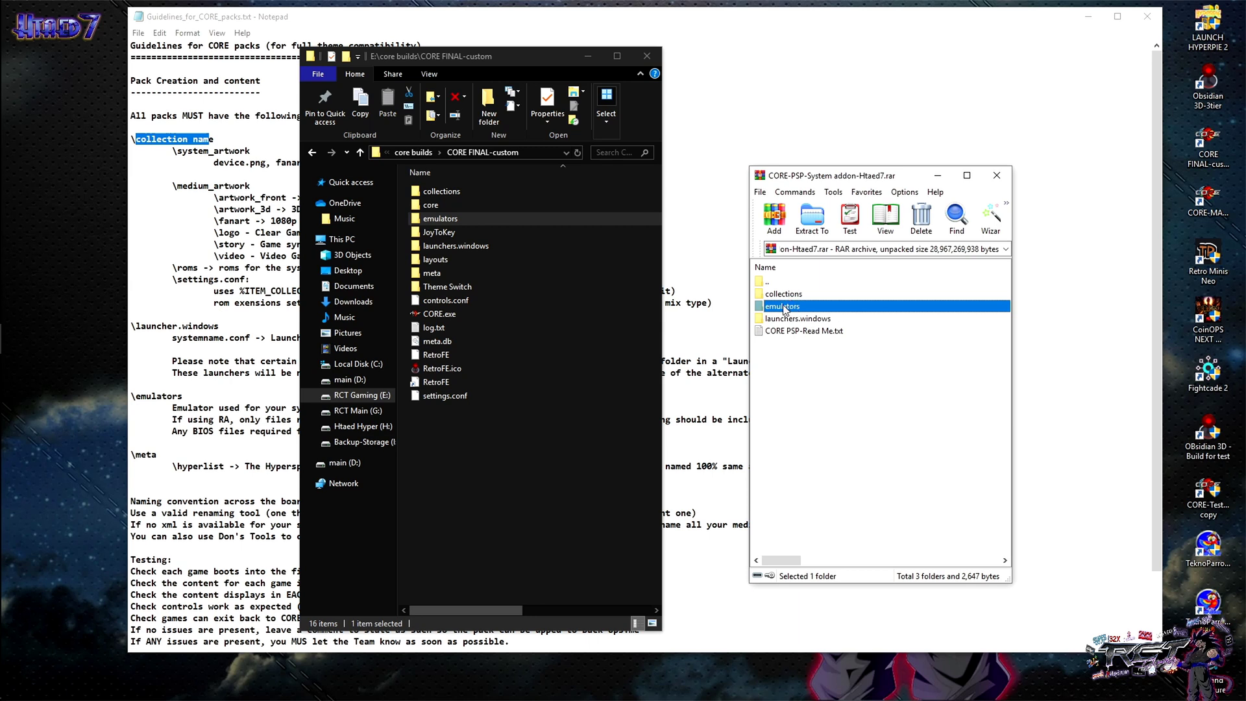
click(997, 175)
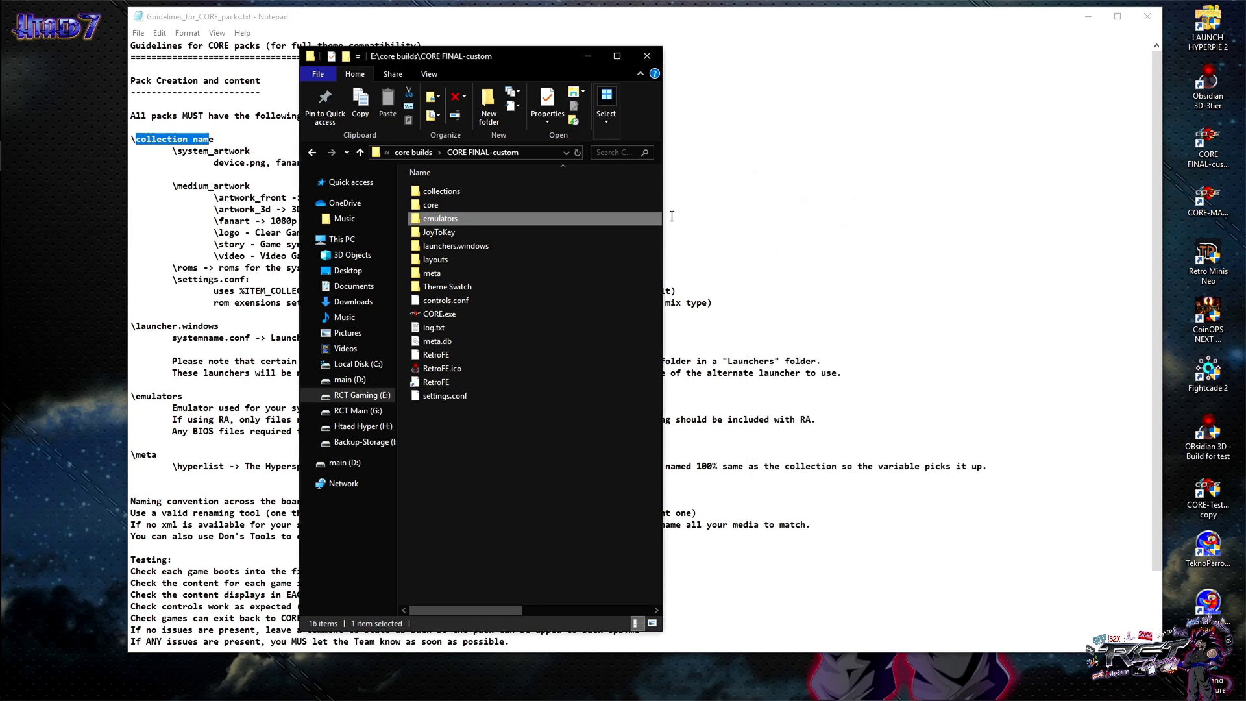
Move the CORE FINAL-custom window aside and close it, clear the text highlight in the guidelines, and close the guidelines file
click(531, 466)
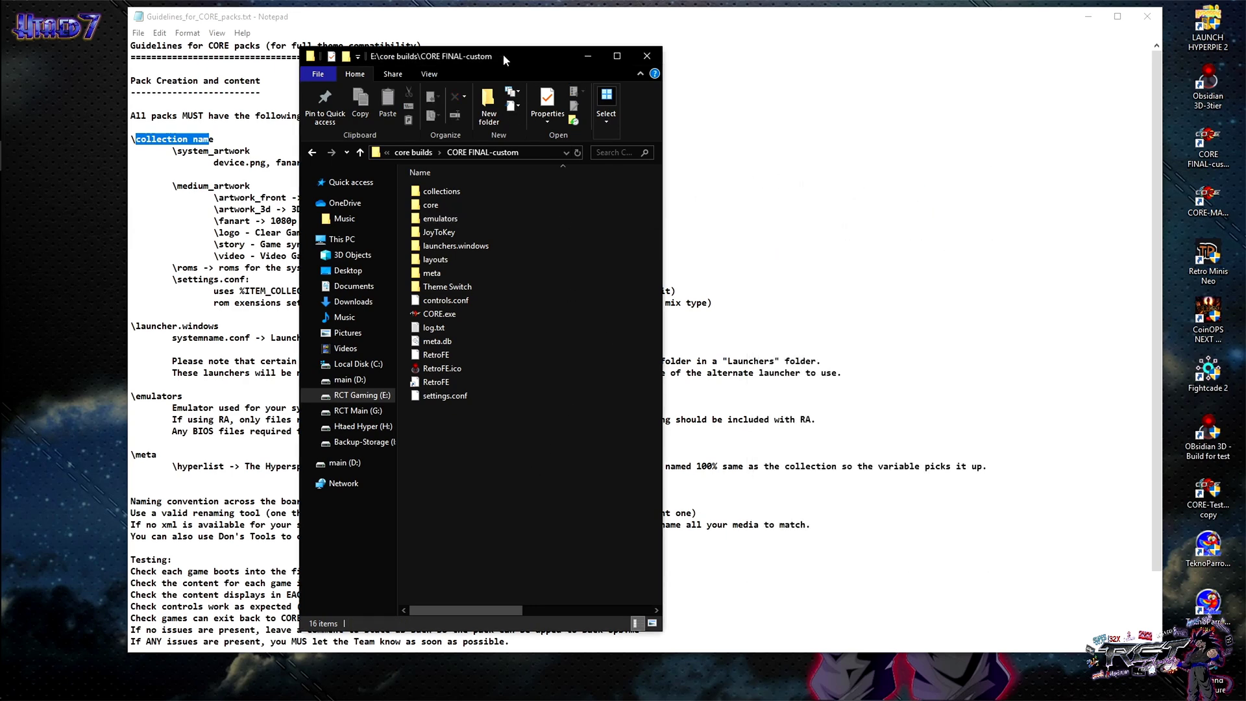
drag(503, 53, 778, 57)
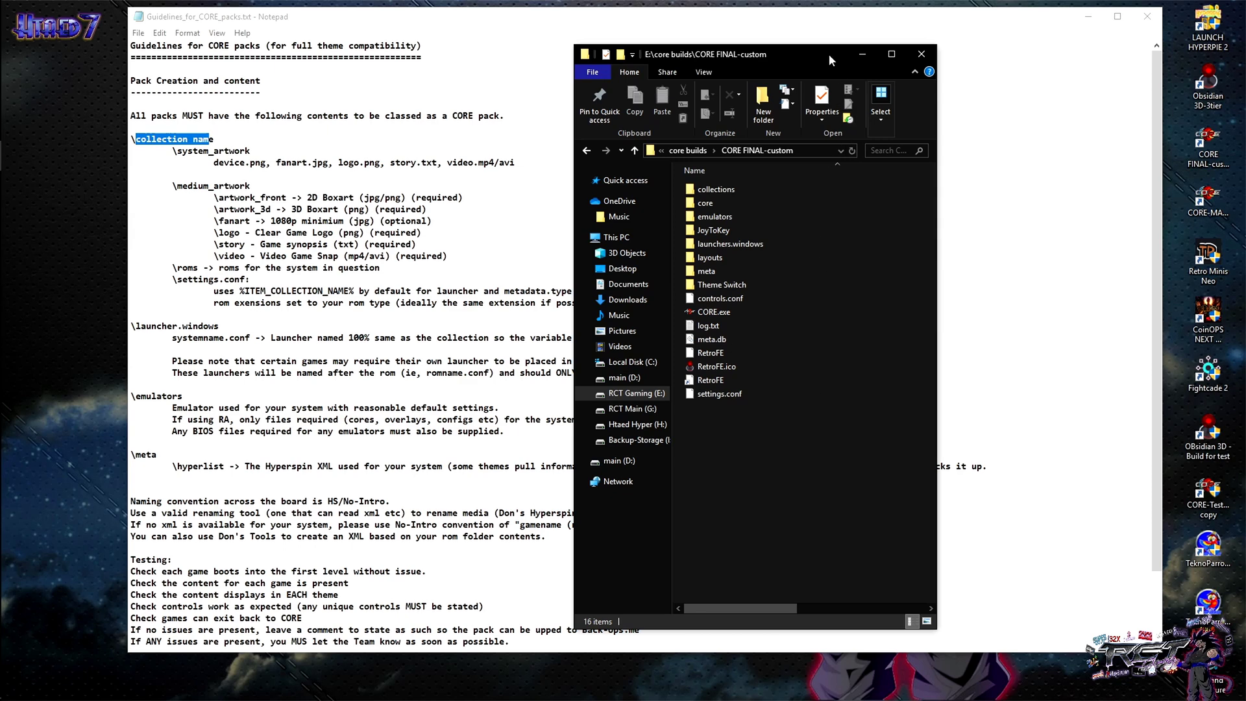
click(922, 54)
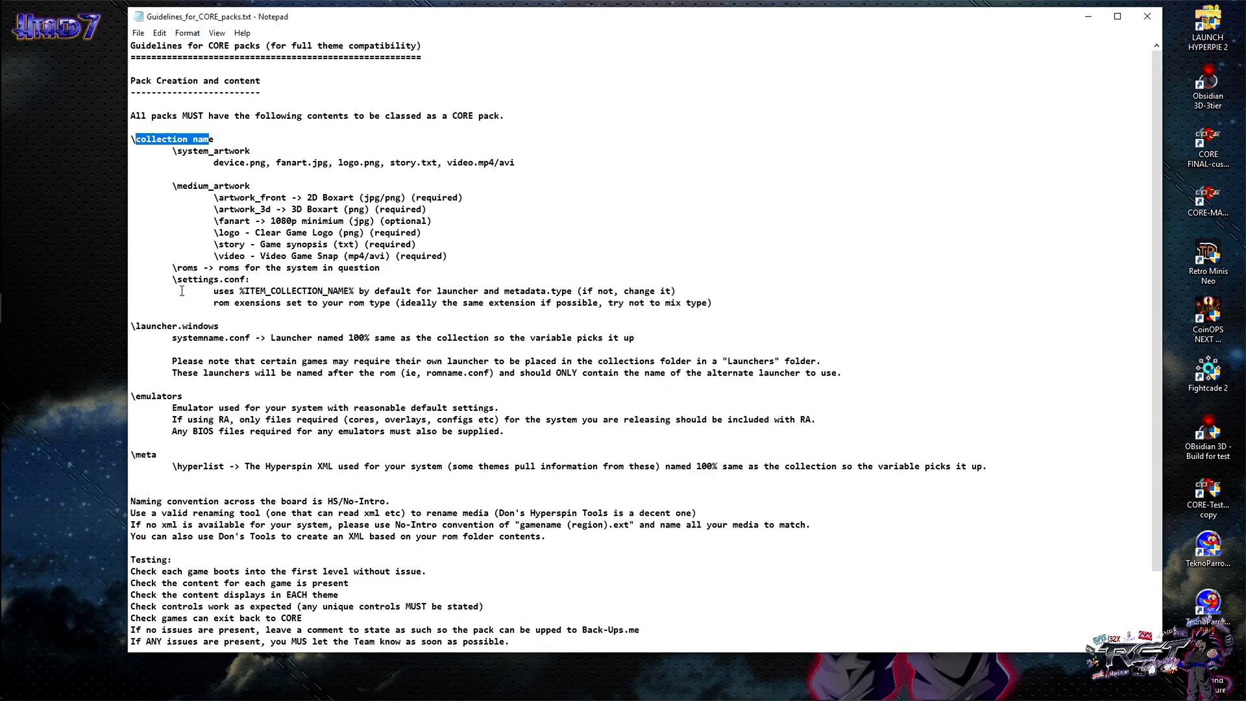
click(151, 279)
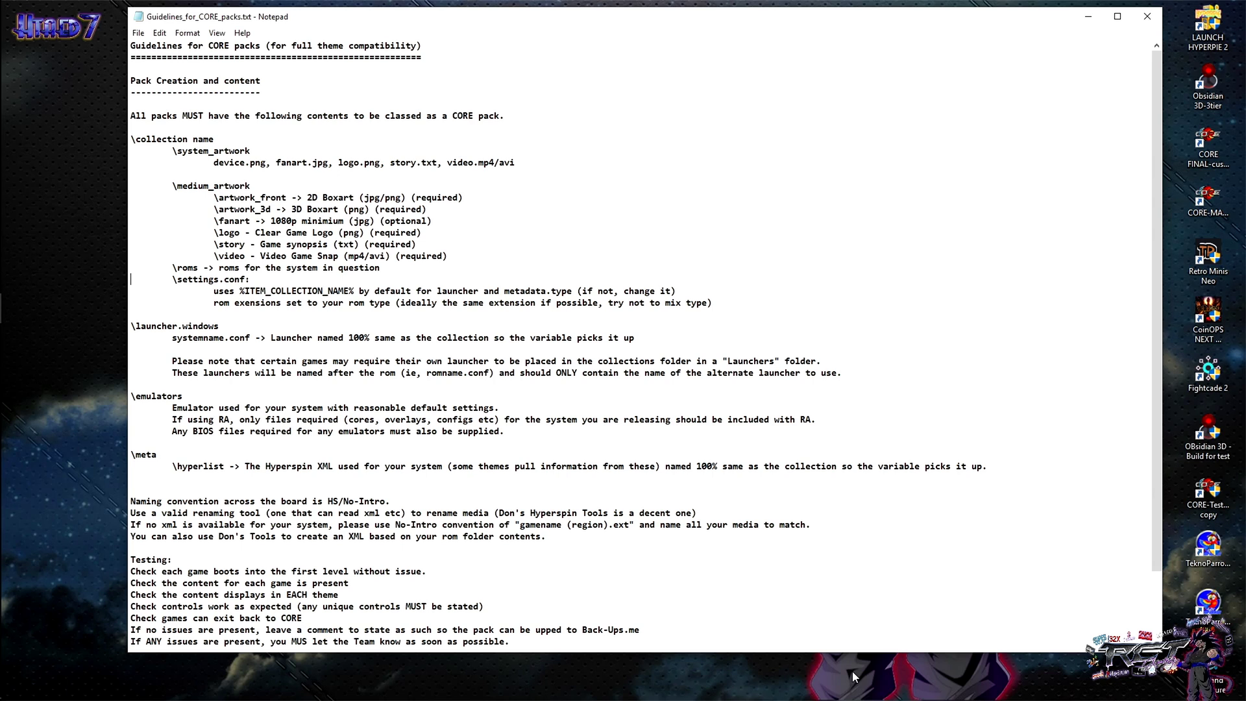
click(1147, 16)
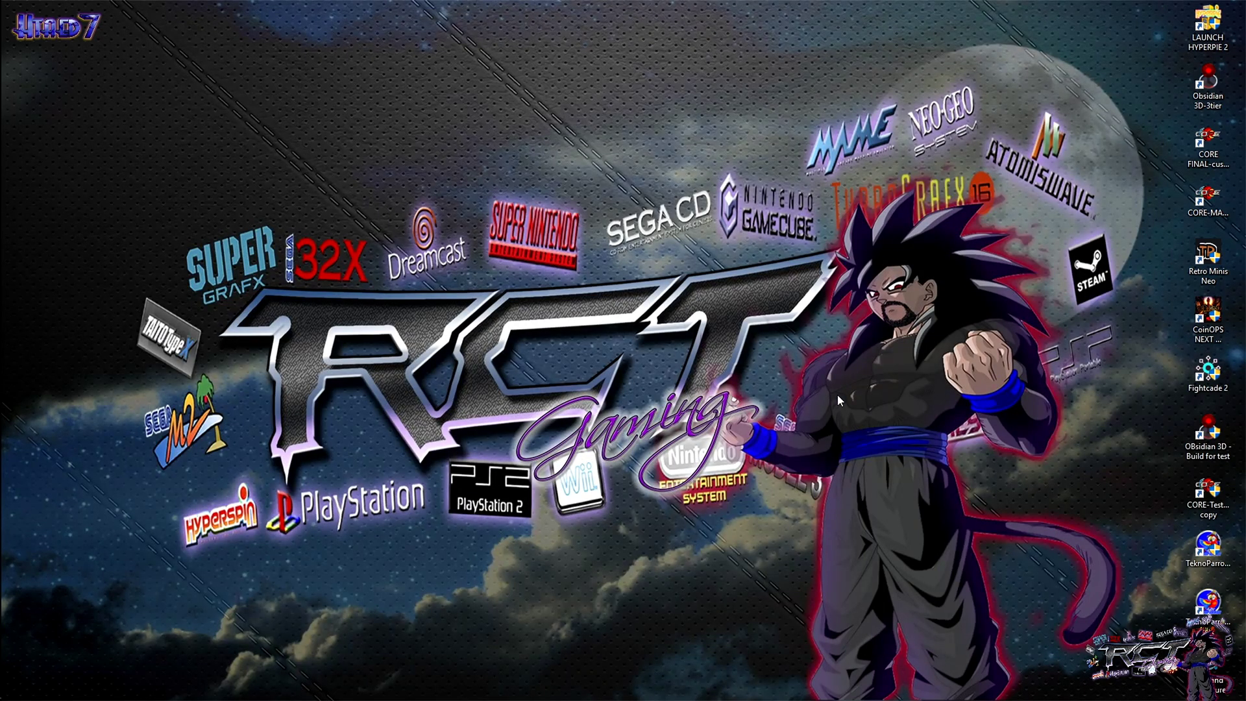